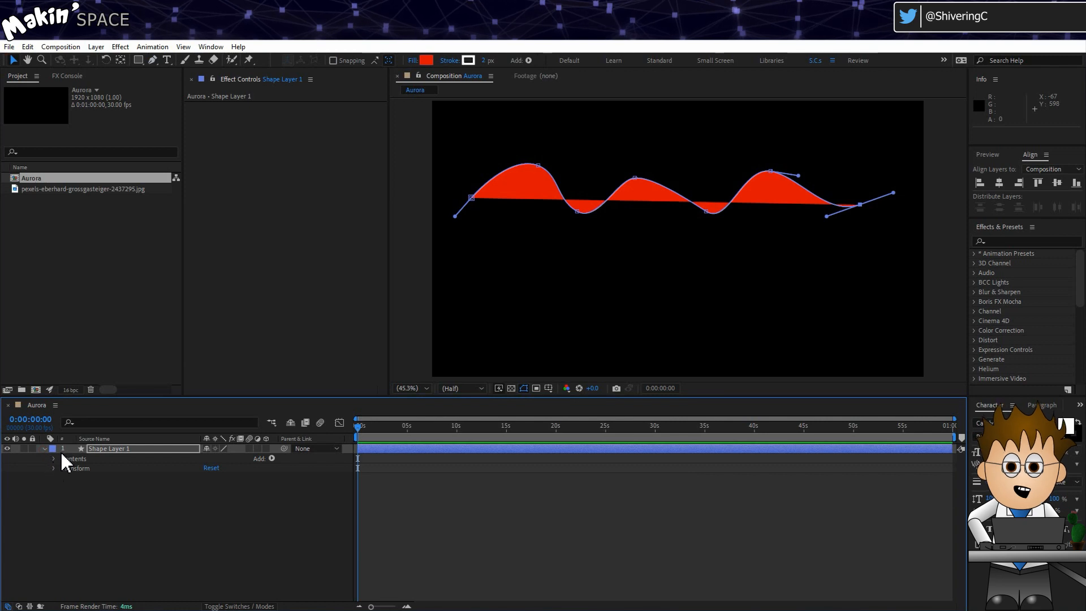
- Delete Fill 1 so the wave shape has no red fill
left_click(55, 459)
left_click(64, 468)
left_click(73, 478)
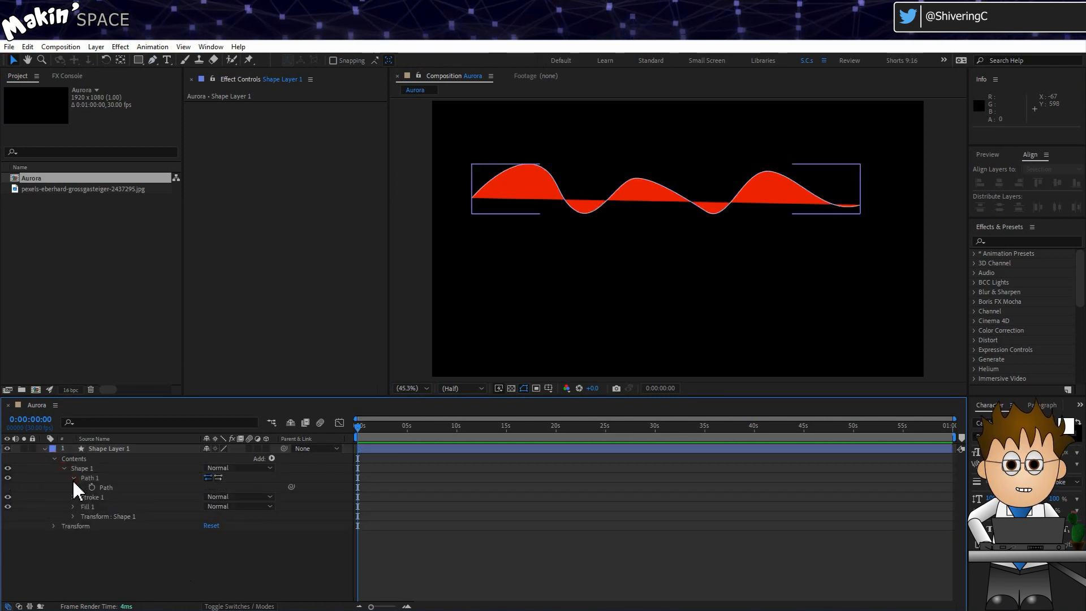
left_click(89, 507)
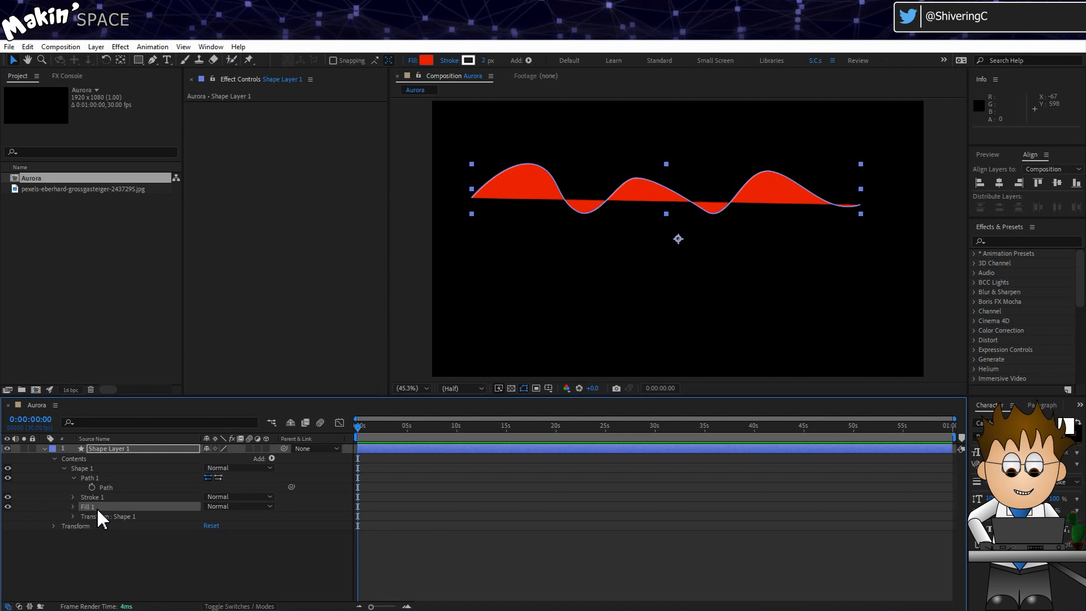
key("Delete")
- Set Stroke 1's Stroke Width to 16
left_click(71, 497)
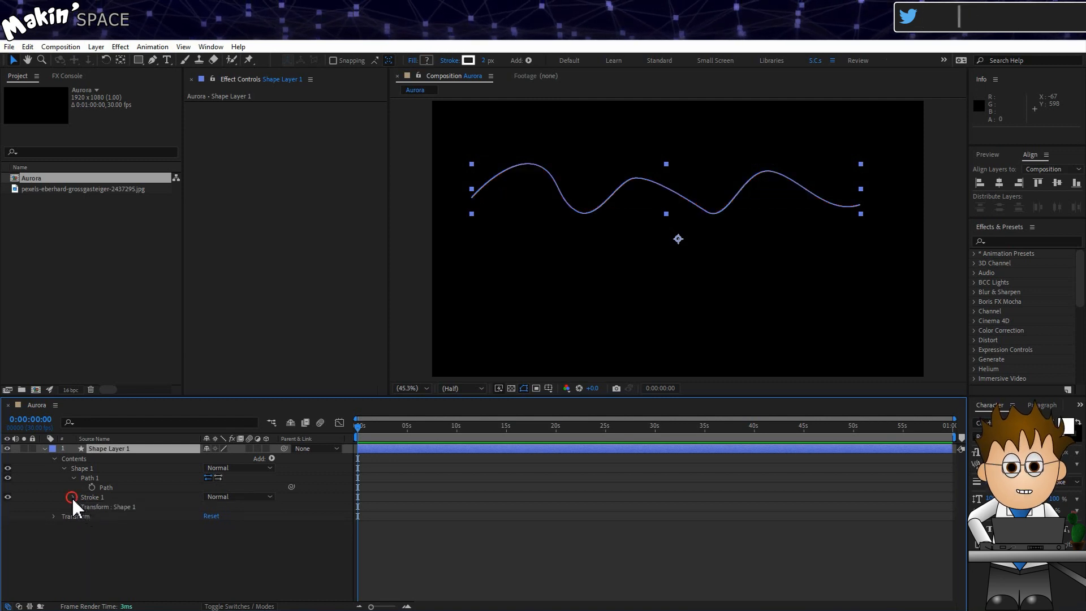
left_click(213, 535)
type("16")
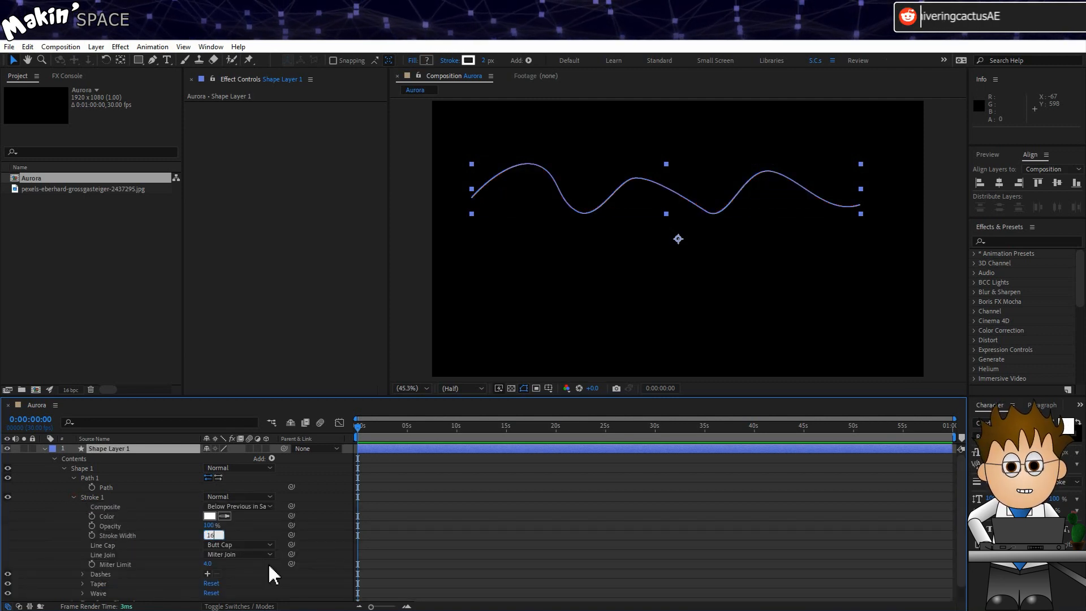
key("Return")
- Set the stroke's Taper Start Length and End Length to 20%
left_click(83, 583)
scroll(85, 566, "down", 3)
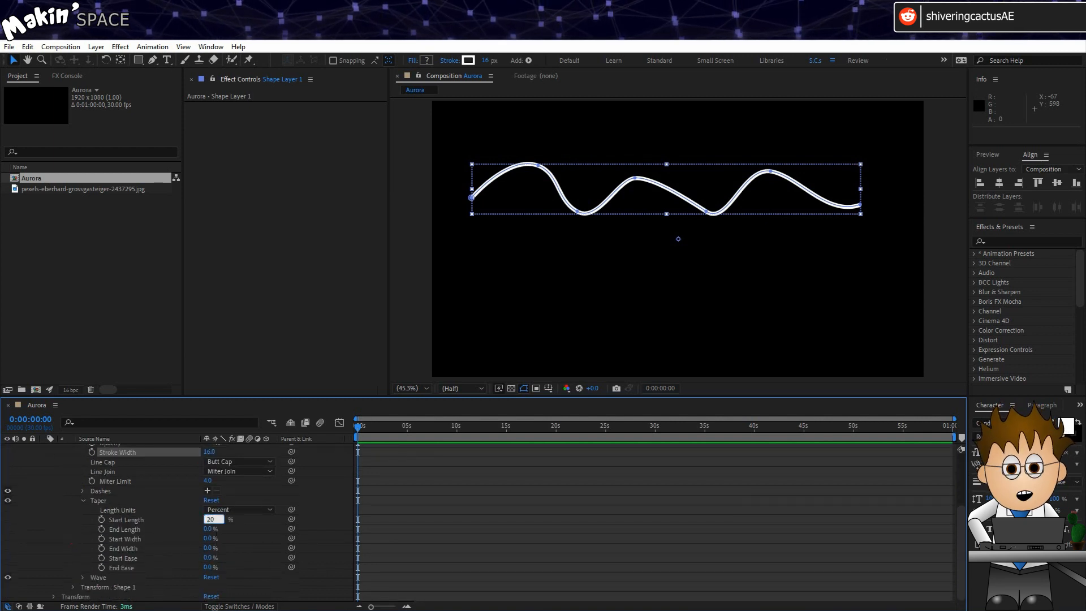
key("Return")
left_click(209, 529)
type("20")
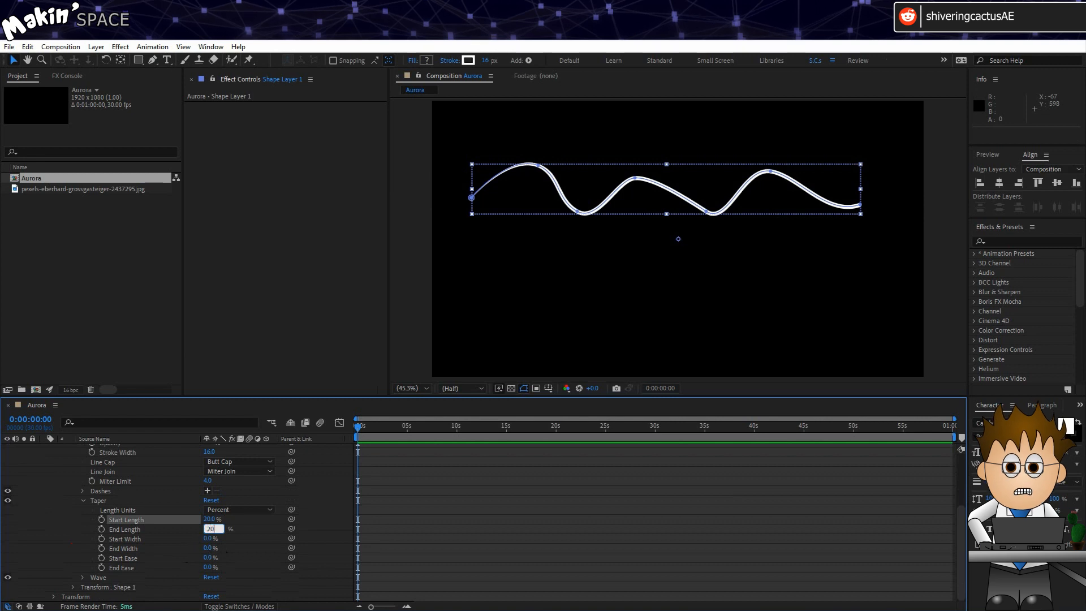
left_click(185, 546)
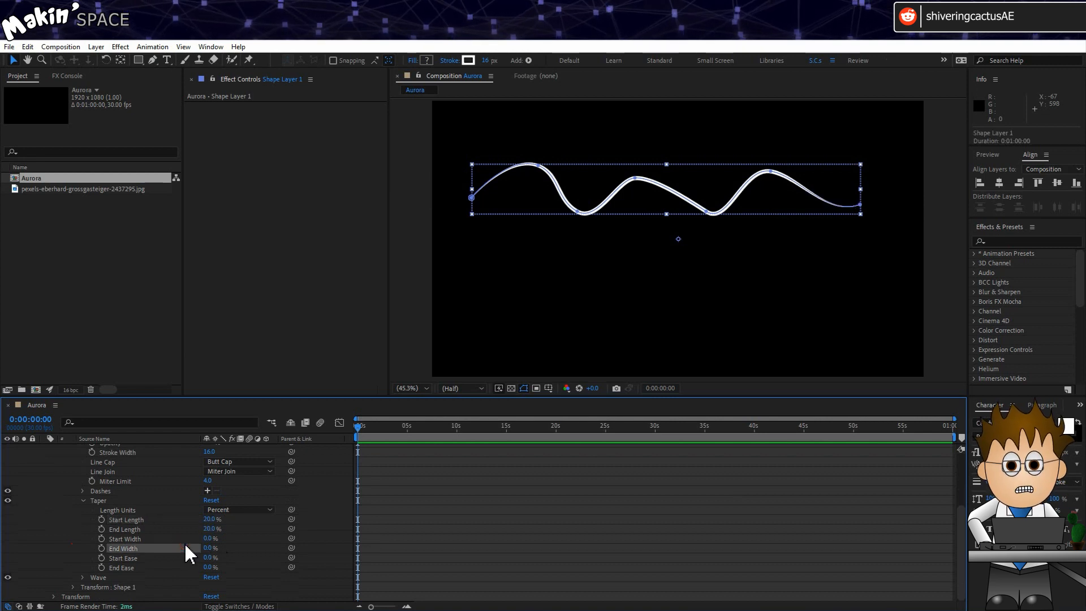
left_click(83, 577)
- Set the stroke Wave to Amount 75%, Units Cycles, and 3 cycles
scroll(73, 568, "down", 2)
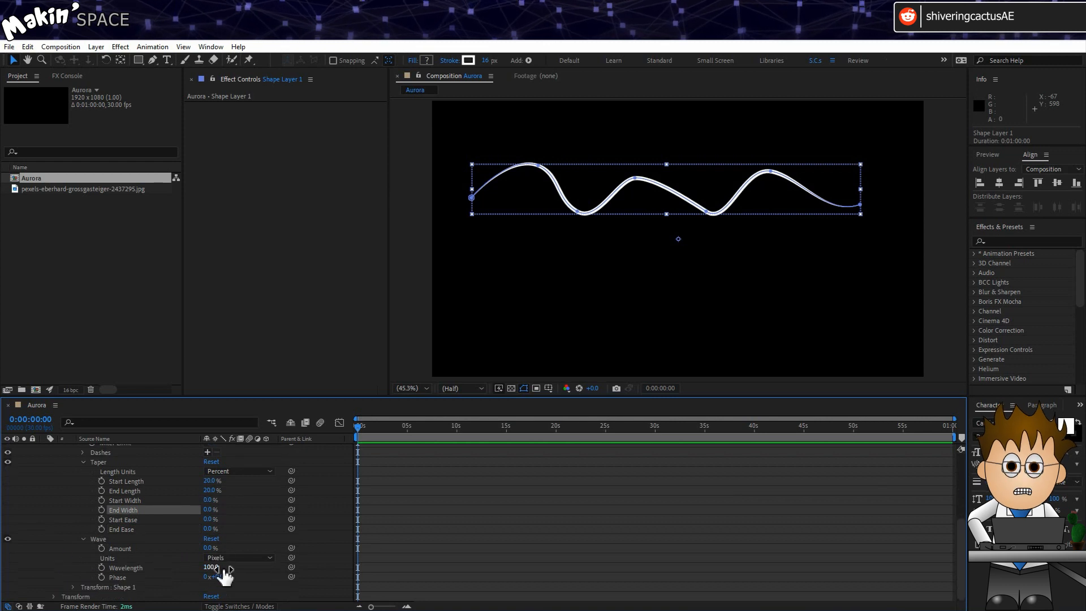
left_click(209, 548)
type("75")
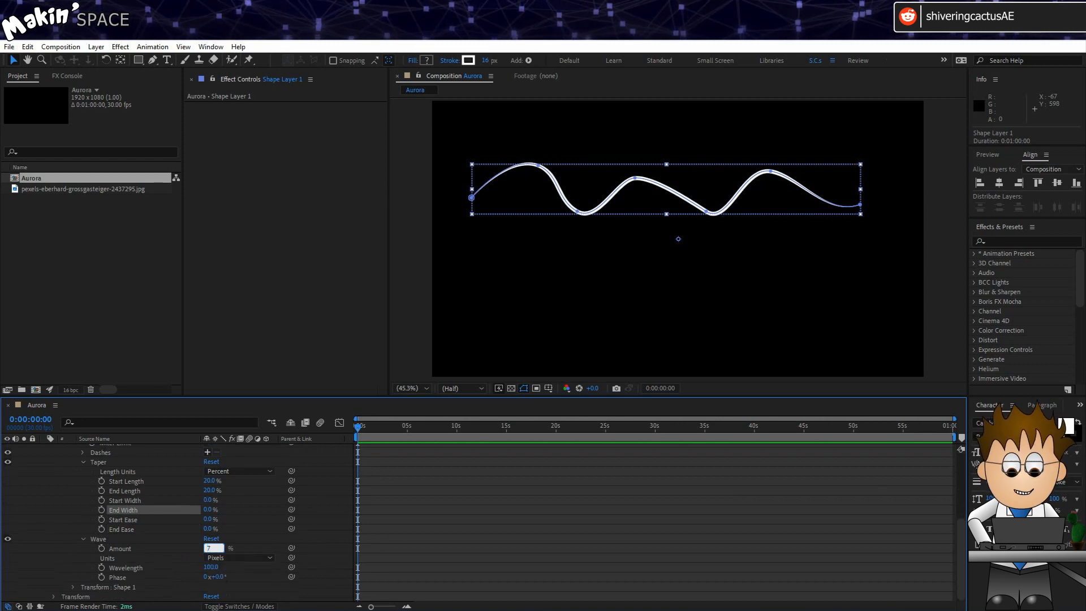
key("Return")
left_click(242, 560)
left_click(243, 580)
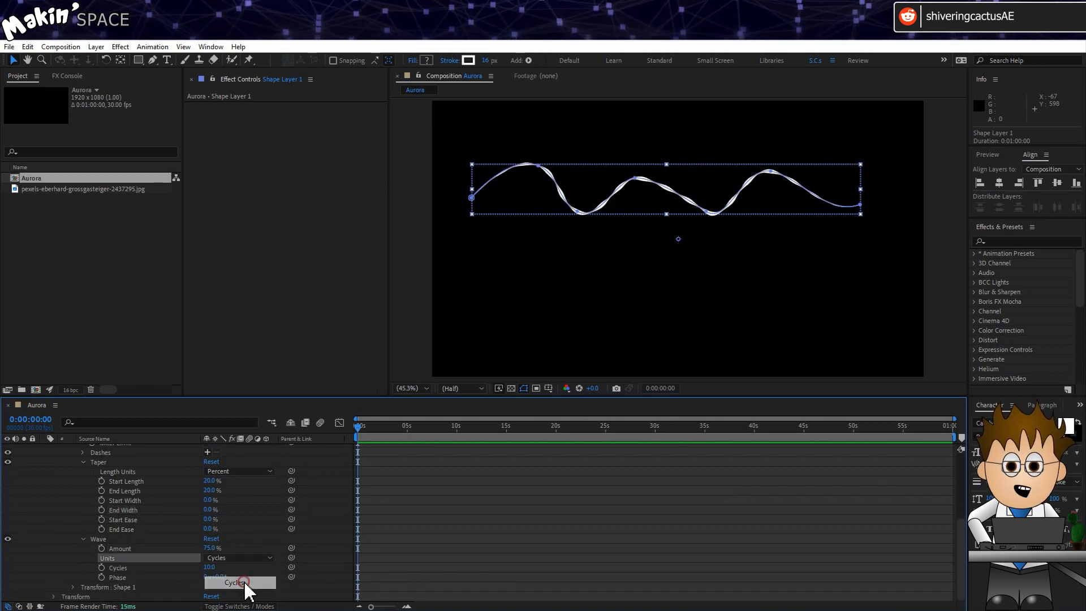
left_click(211, 567)
type("3")
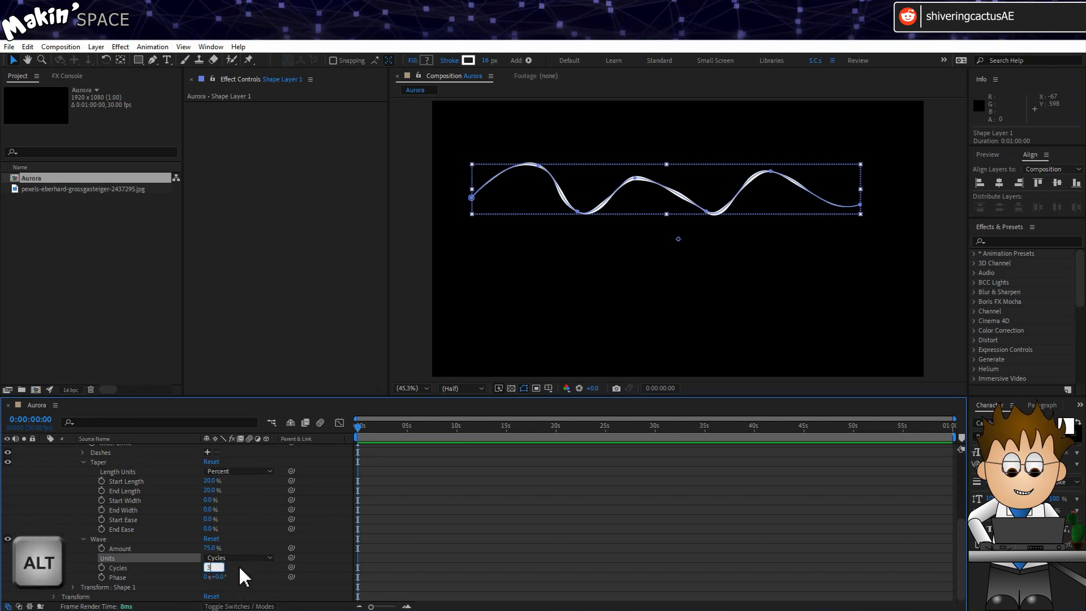
key("Return")
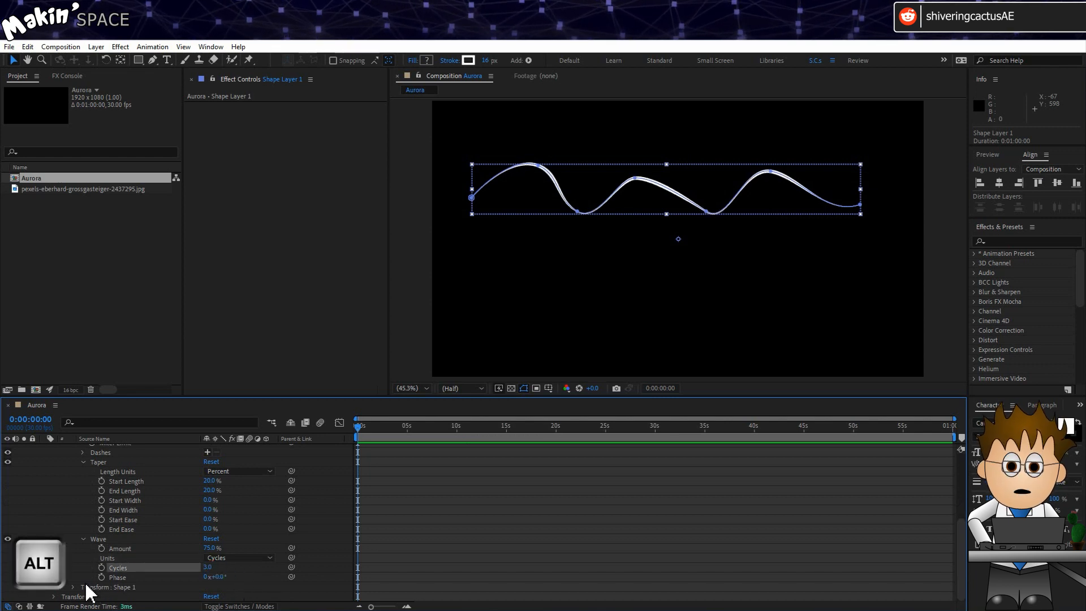
- Drive the wave Phase with the expression time*10 and preview the ripple
left_click(102, 577, "alt")
type("time*1")
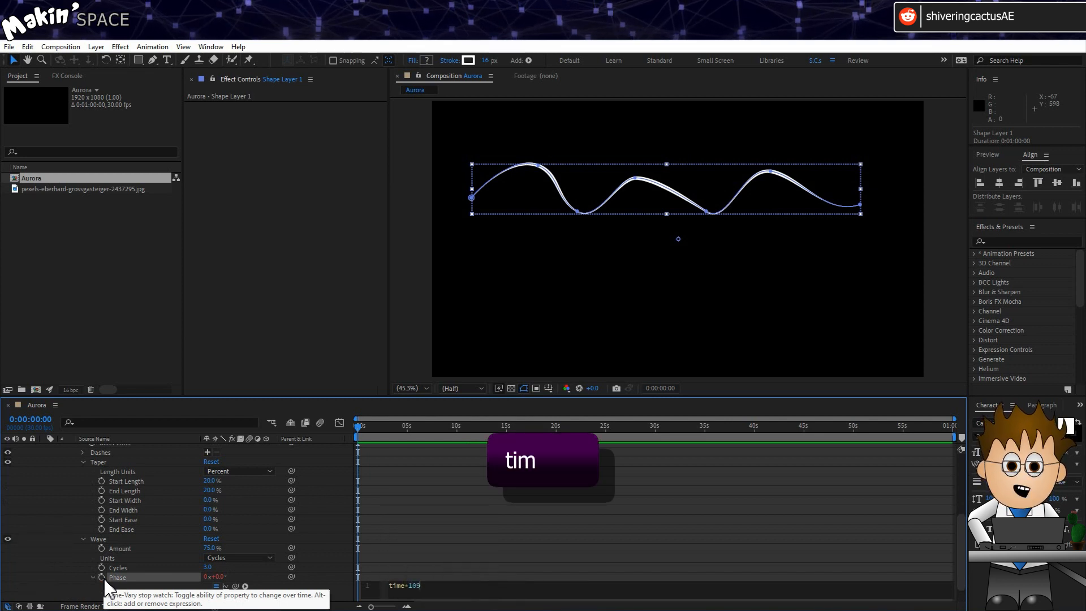
type("0")
left_click(59, 563)
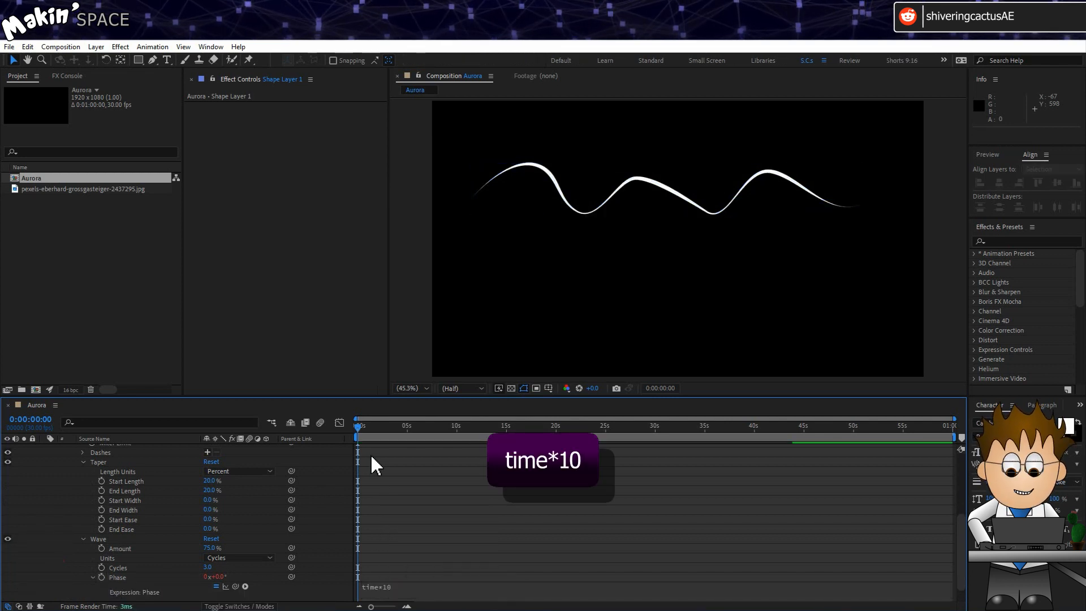
left_click_drag(358, 429, 346, 456)
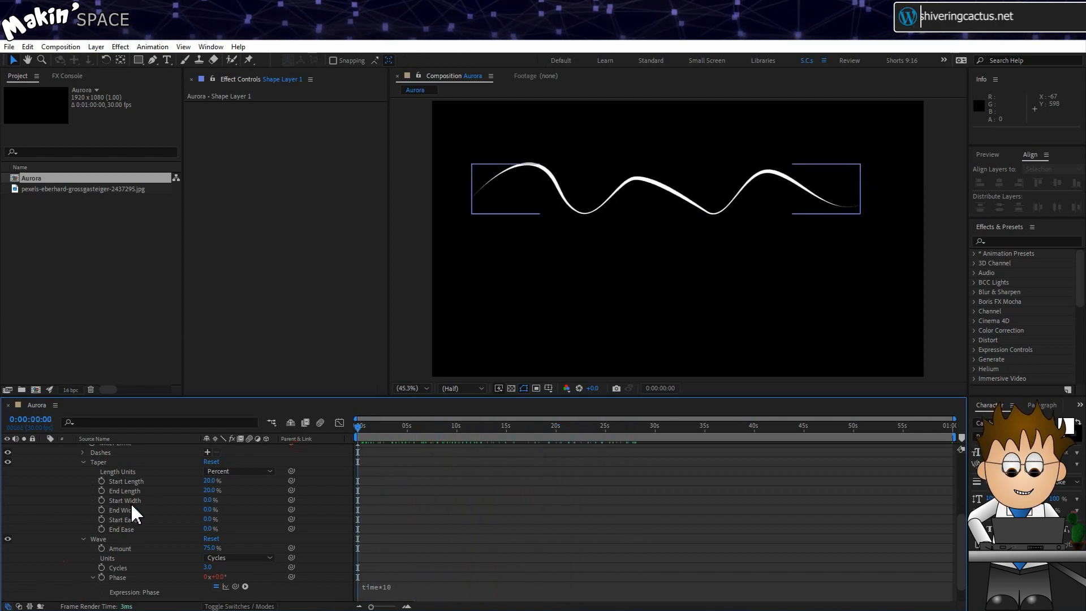
scroll(80, 495, "up", 5)
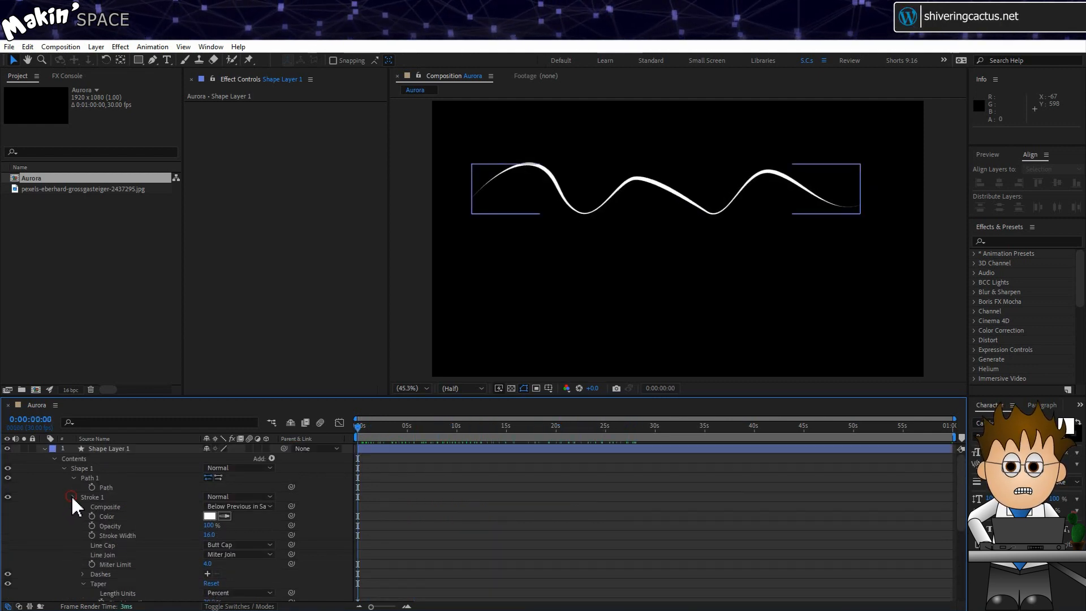
- Launch Create Nulls From Paths.jsx from the Window menu and dismiss the 'No paths selected' alert
left_click(74, 497)
left_click(105, 488)
left_click(211, 46)
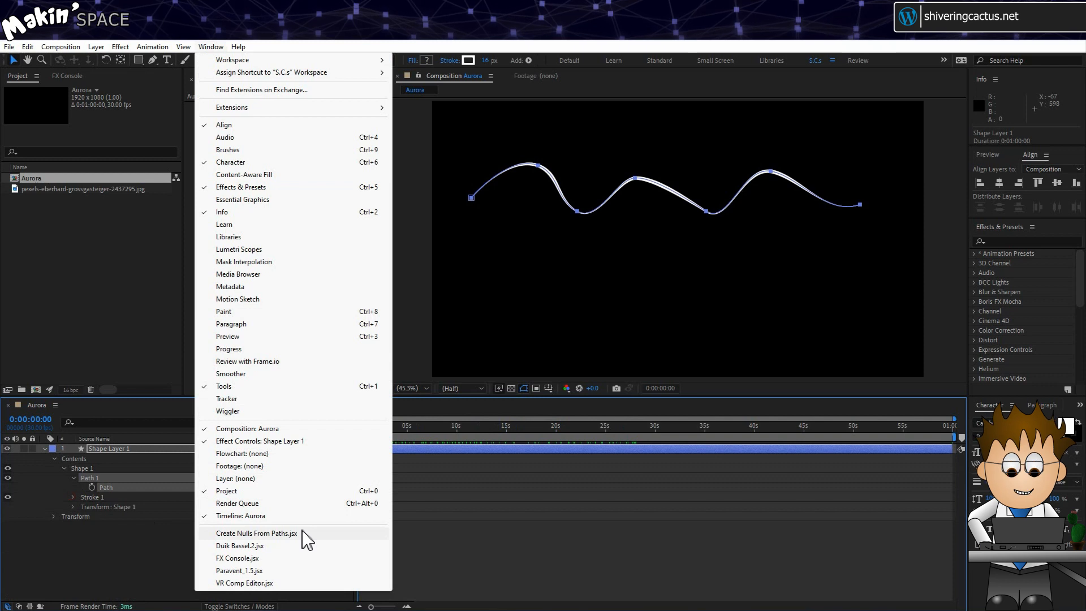
left_click(256, 533)
left_click(181, 547)
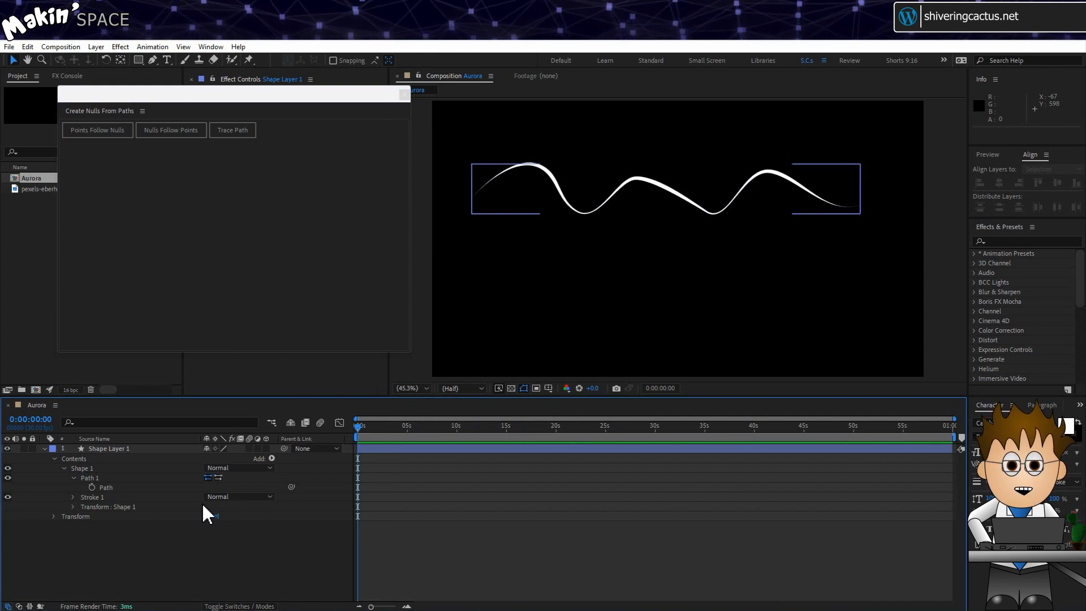
left_click(113, 136)
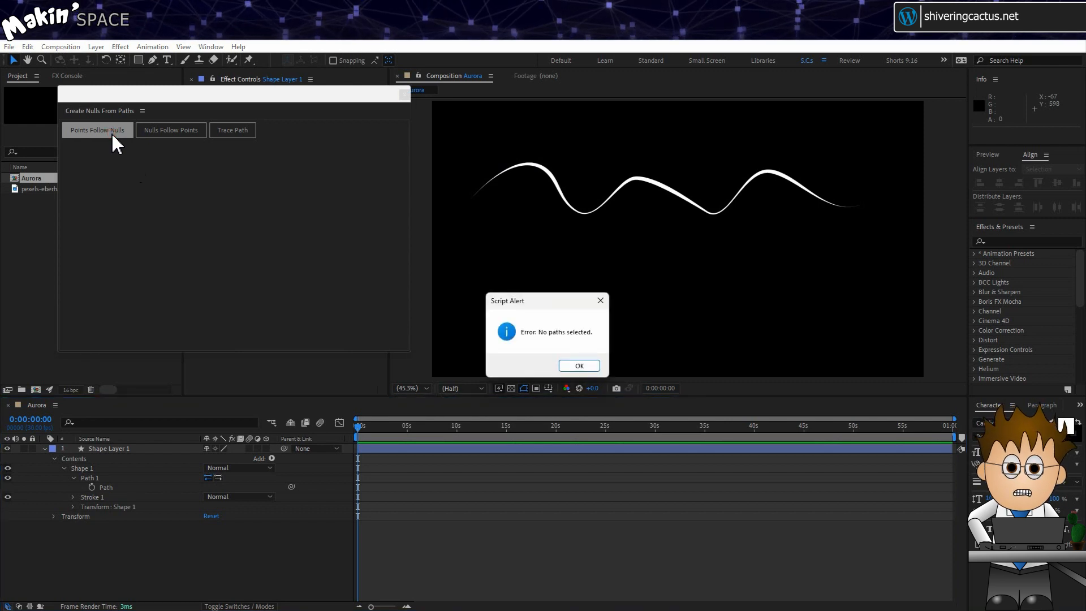
left_click(579, 367)
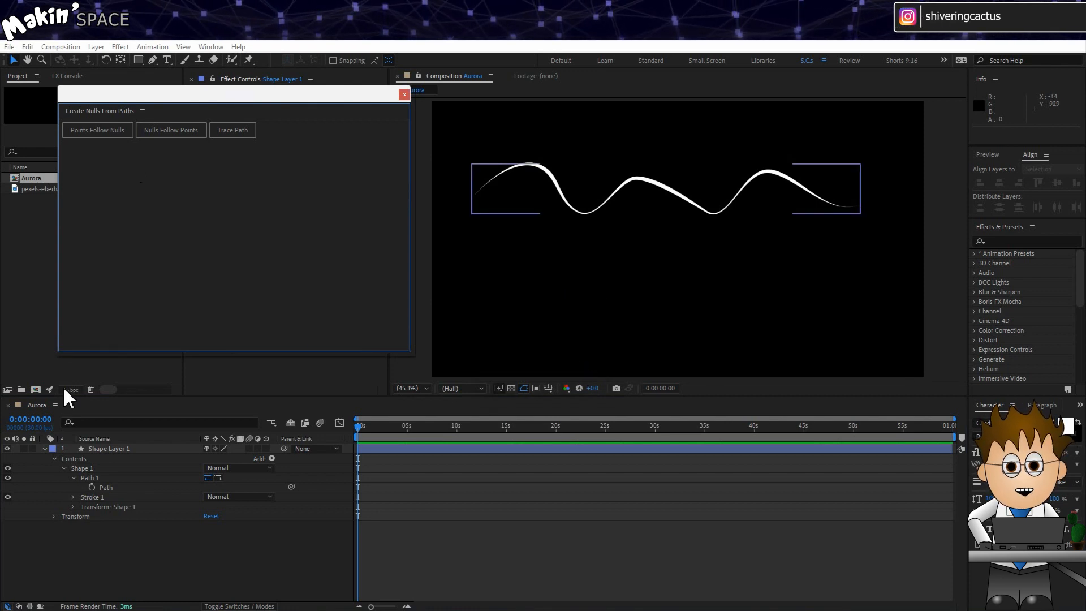
- With the wave's Path selected, run Points Follow Nulls and close the script panel
left_click(111, 487)
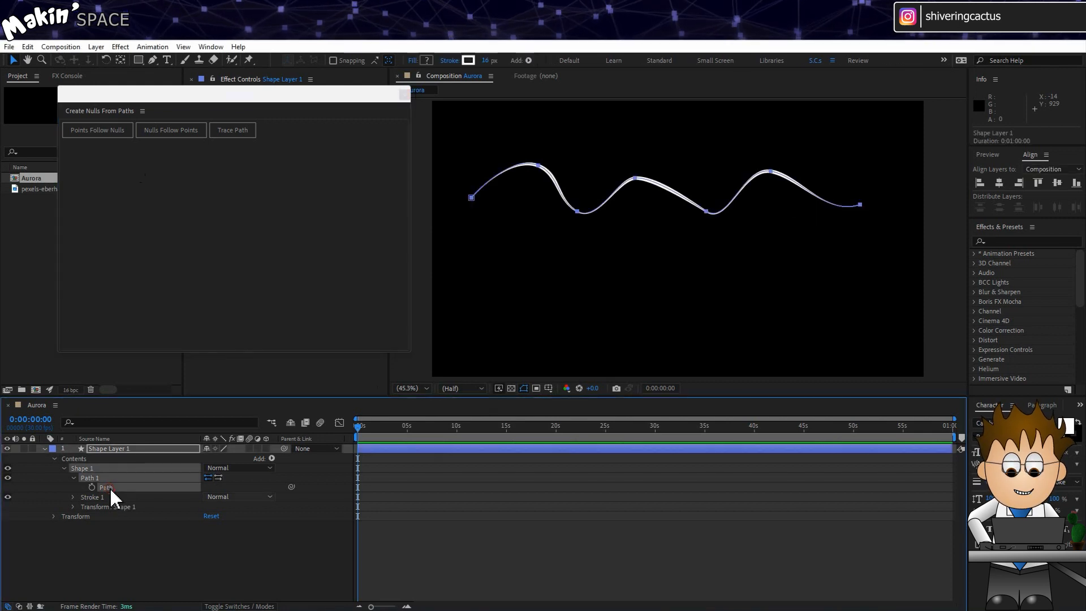
left_click(113, 134)
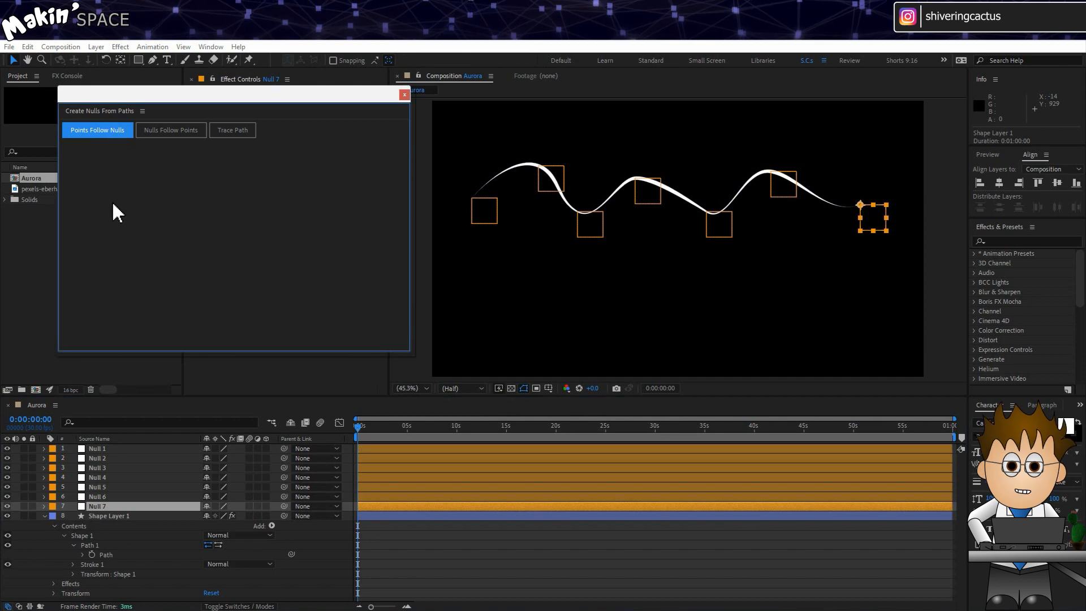
left_click(404, 94)
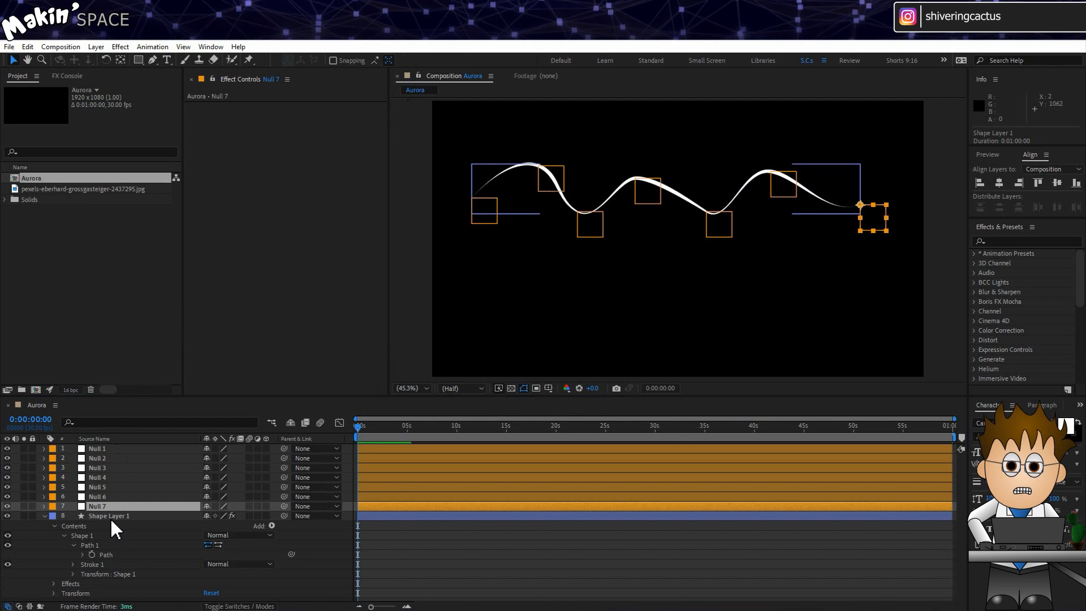
- Test-move Null 1 to bend the wave, undo it, and select Shape Layer 1
left_click(97, 449)
left_click_drag(490, 211, 495, 176)
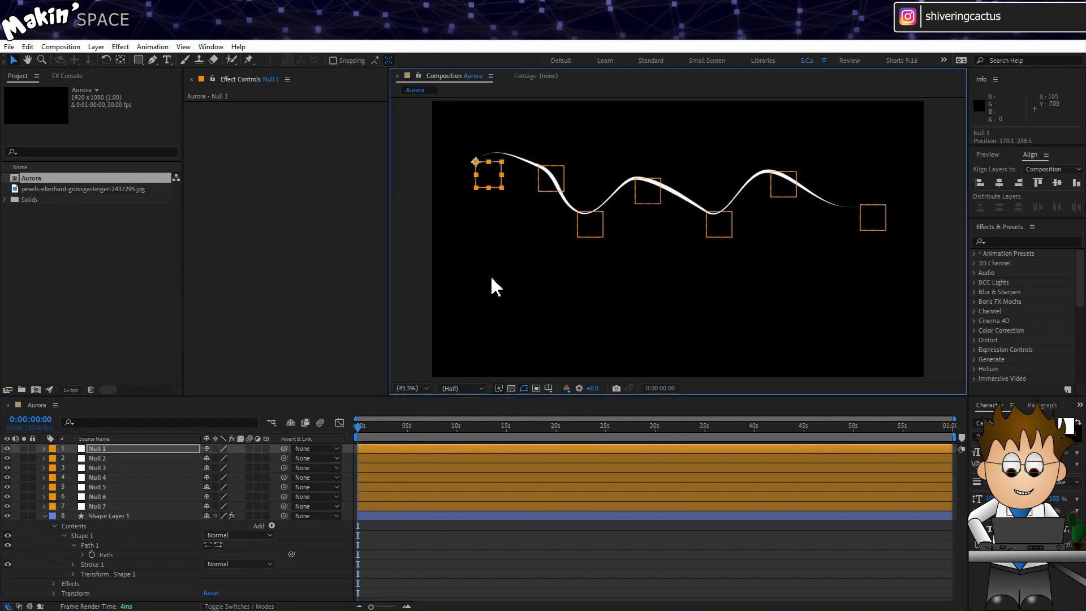
key("ctrl+z")
left_click(116, 516)
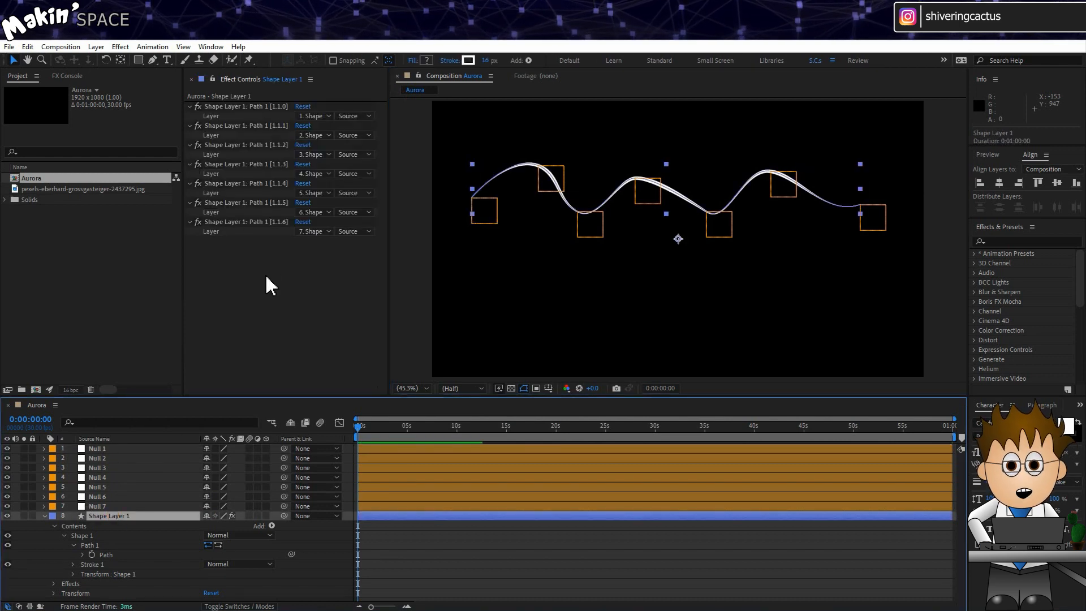
- Add a Slider Control to Shape Layer 1 and duplicate it
left_click(120, 47)
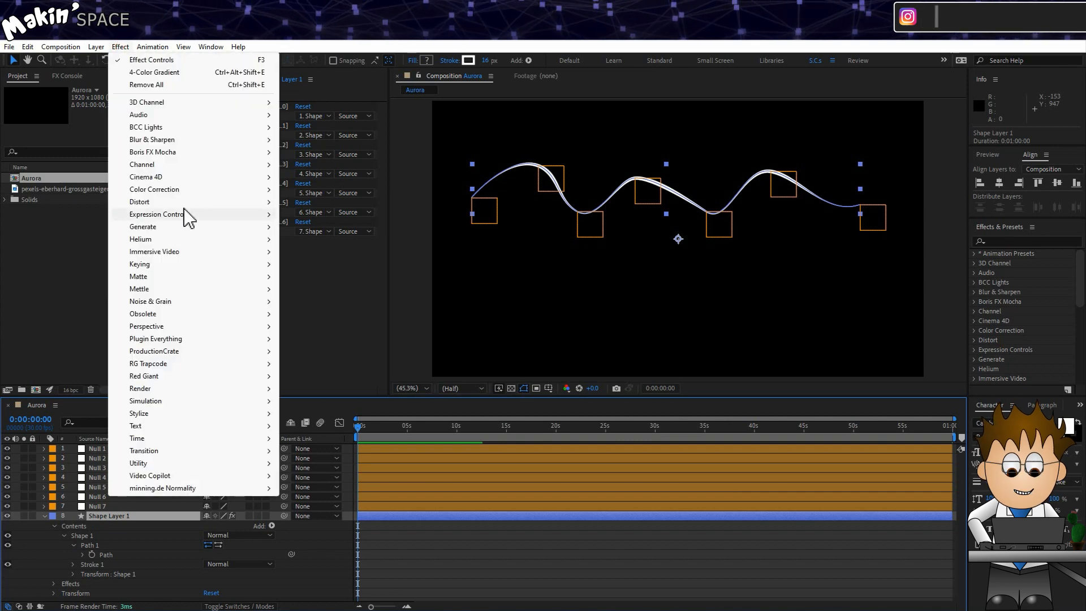
mouse_move(185, 212)
left_click(364, 301)
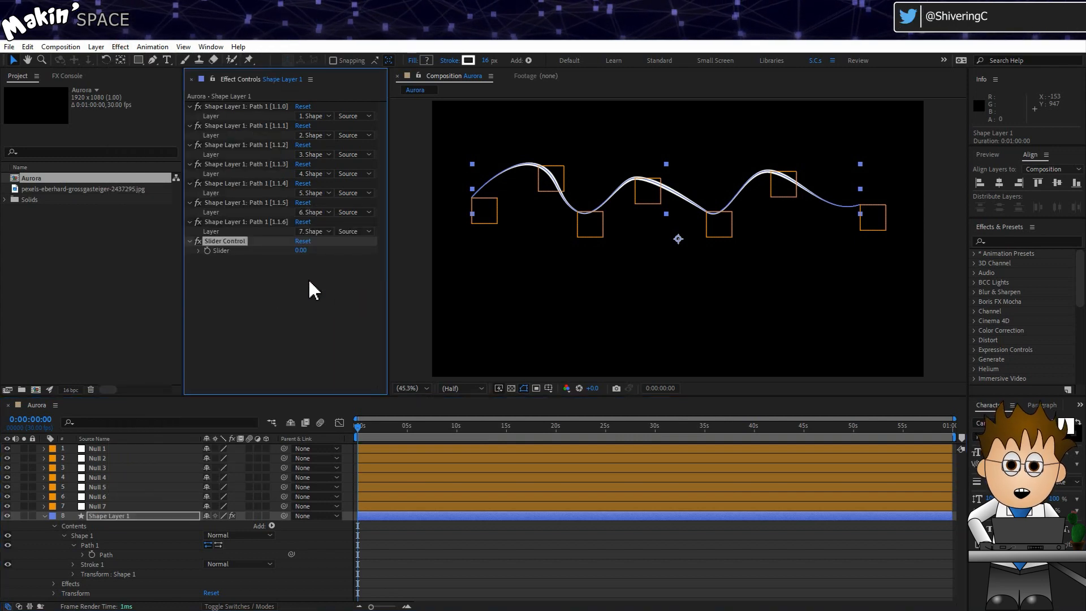
key("ctrl+d")
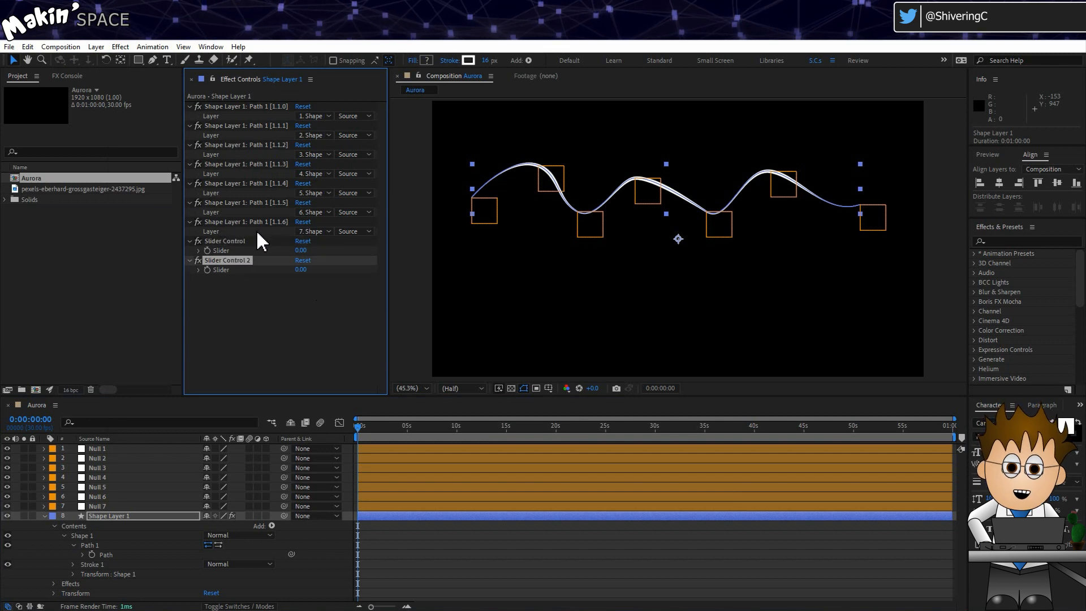
- Name the first slider 'Frequency' and the second 'Amplitude'
left_click(239, 242)
key("Return")
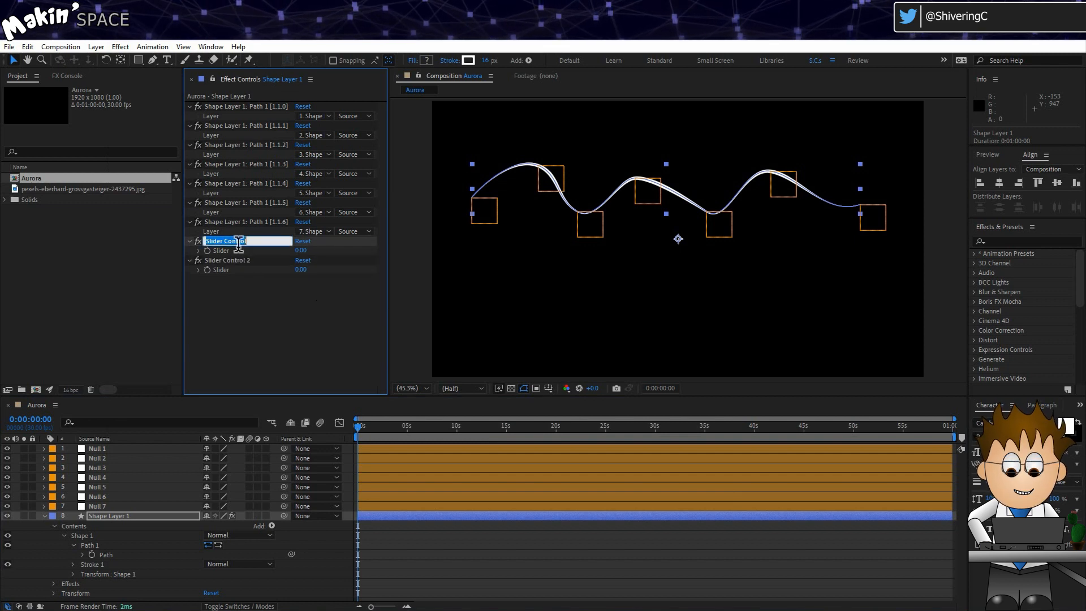
type("Frequen")
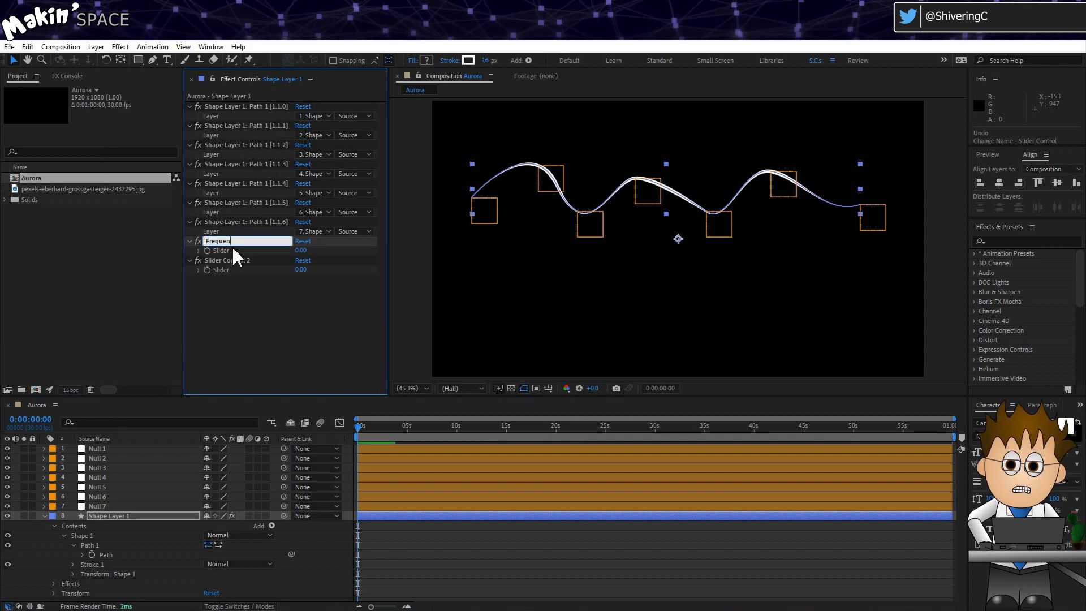
type("cy")
key("Return")
left_click(238, 260)
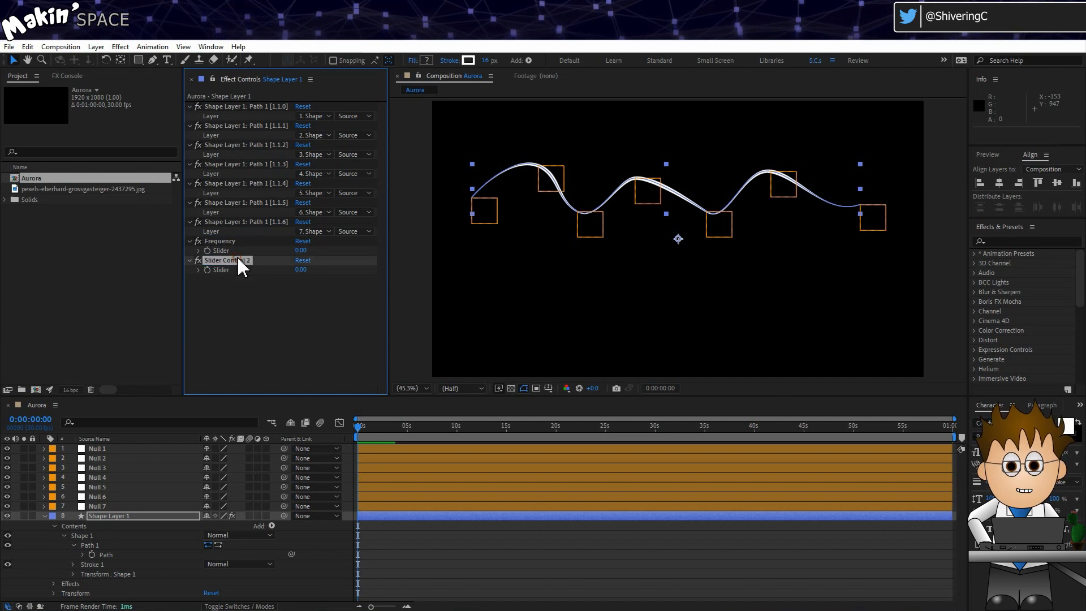
key("Return")
key("BackSpace")
type("A")
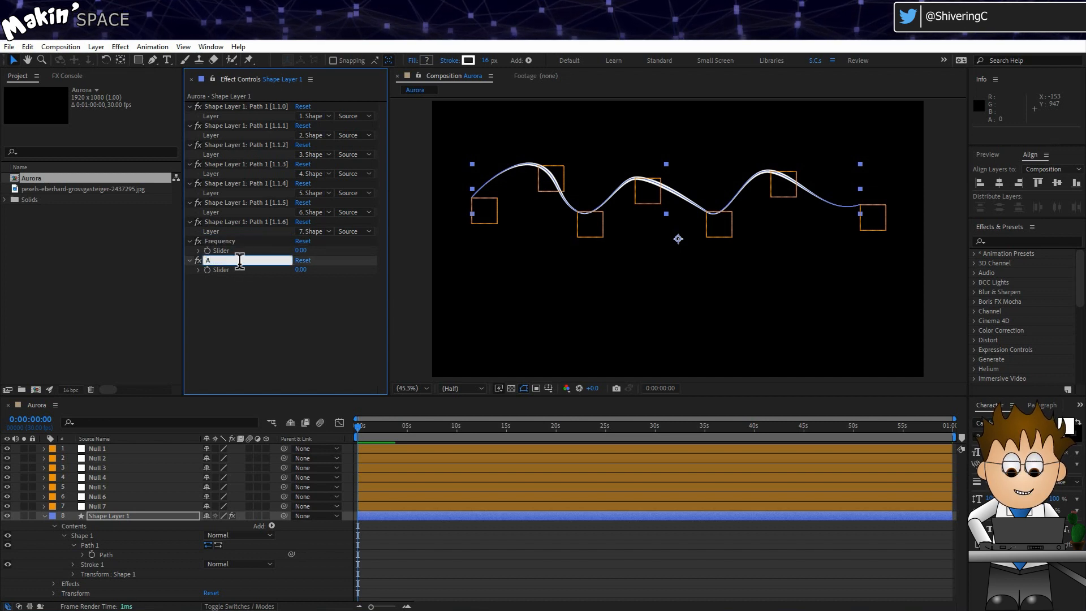
type("mplitude")
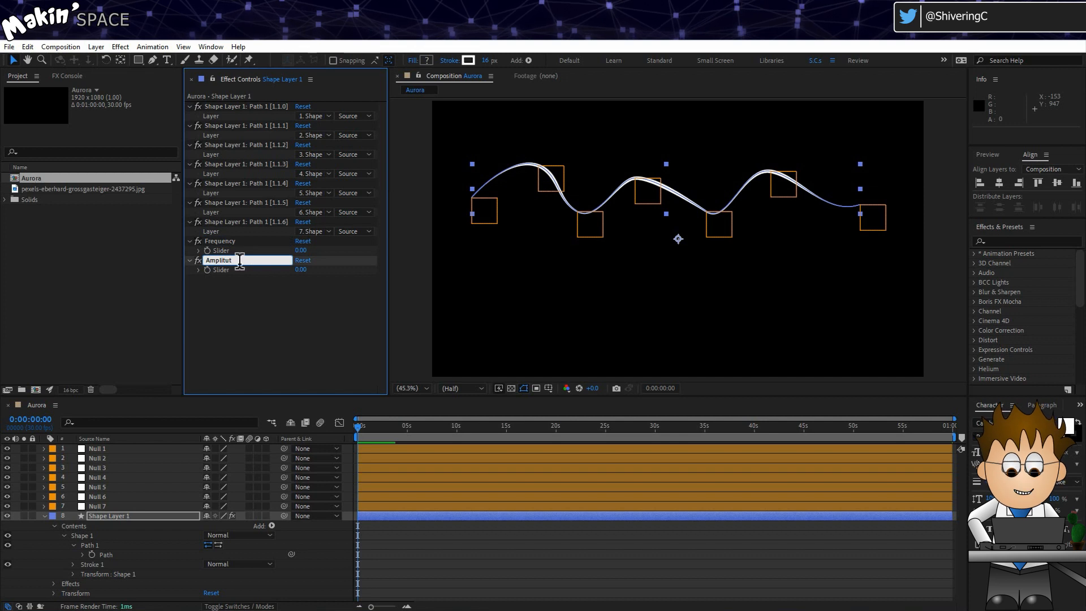
key("Return")
left_click(244, 307)
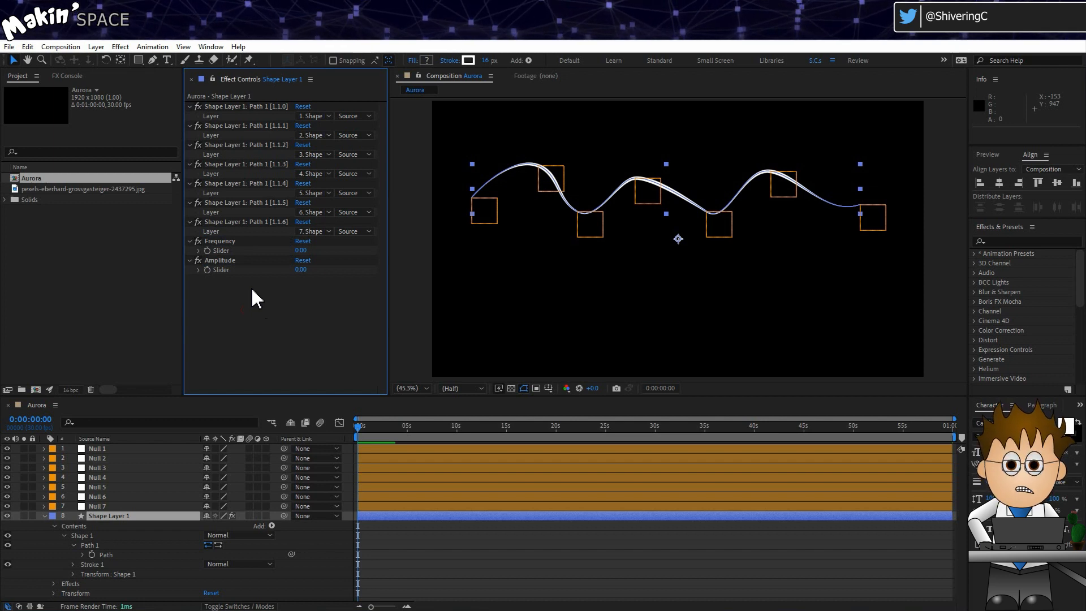
- Give the Frequency slider a range maximum of 1 and a value of 0.1
left_click(229, 242)
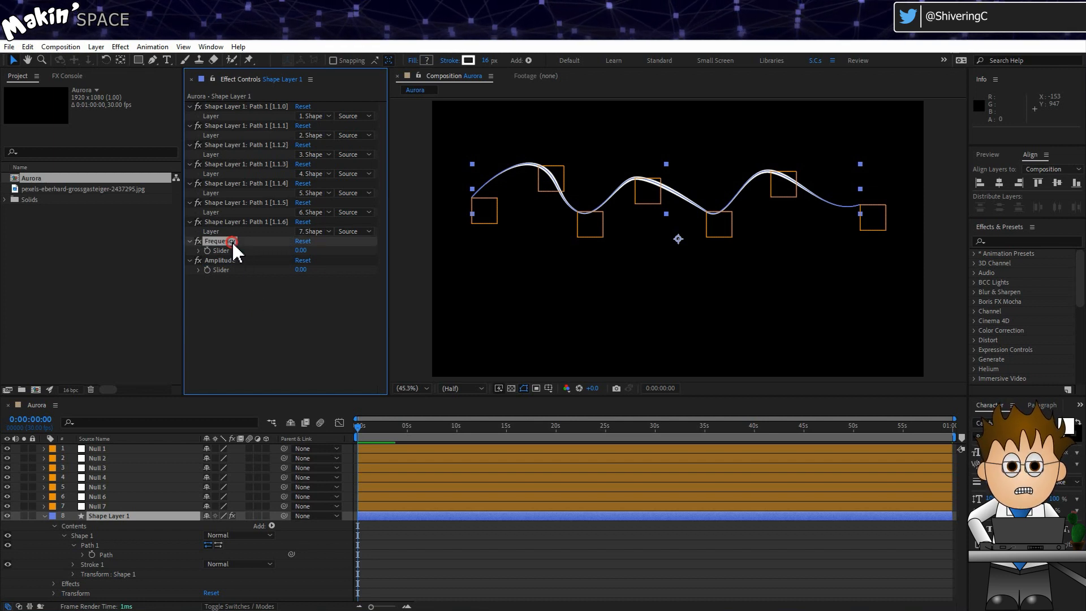
right_click(300, 250)
left_click(413, 254)
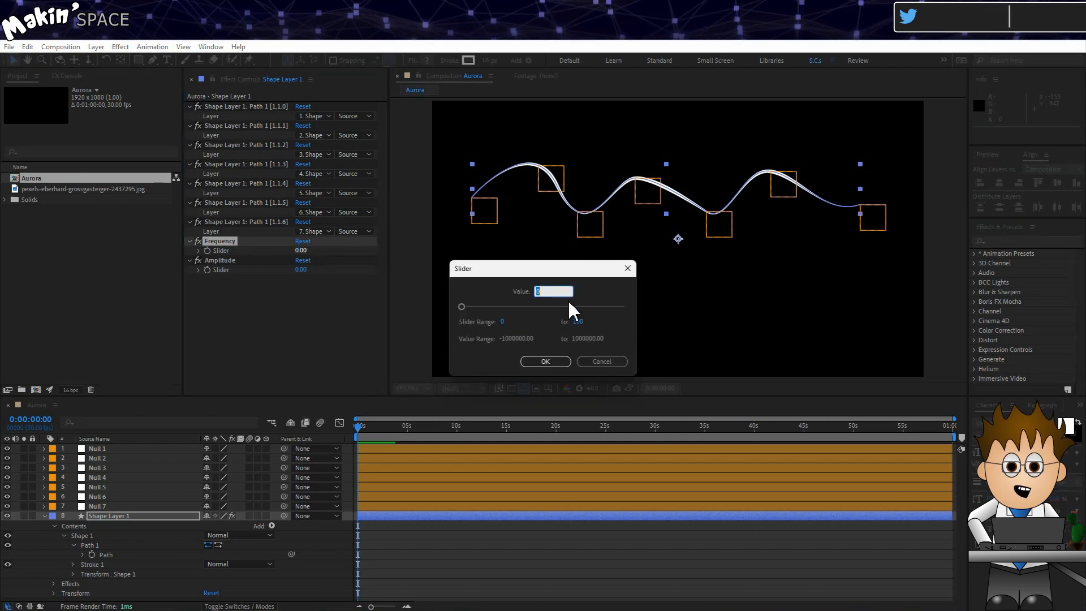
left_click(577, 322)
type("1")
left_click(528, 332)
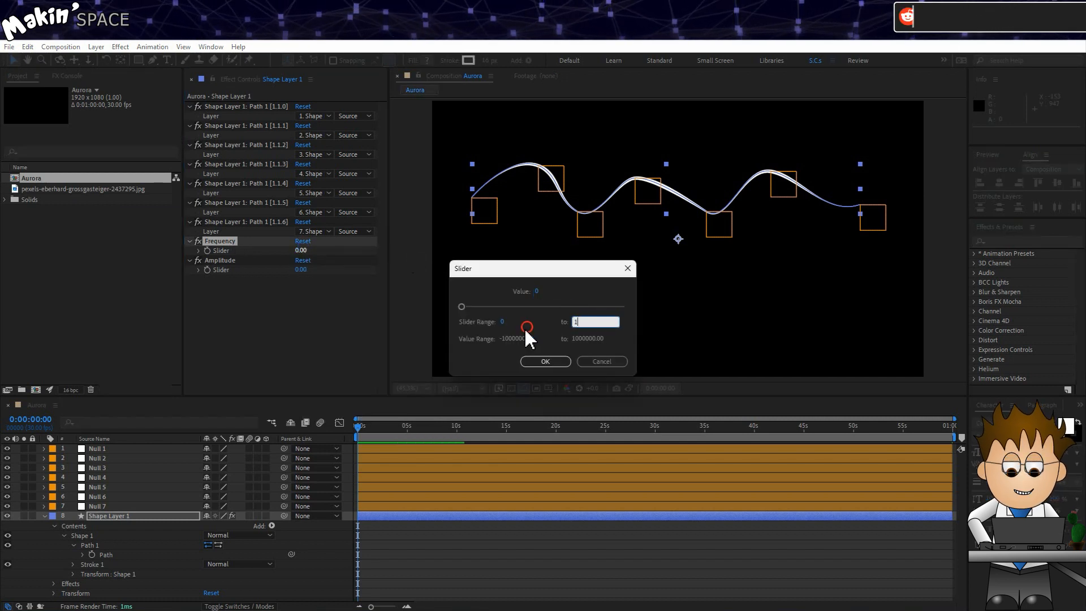
left_click(536, 291)
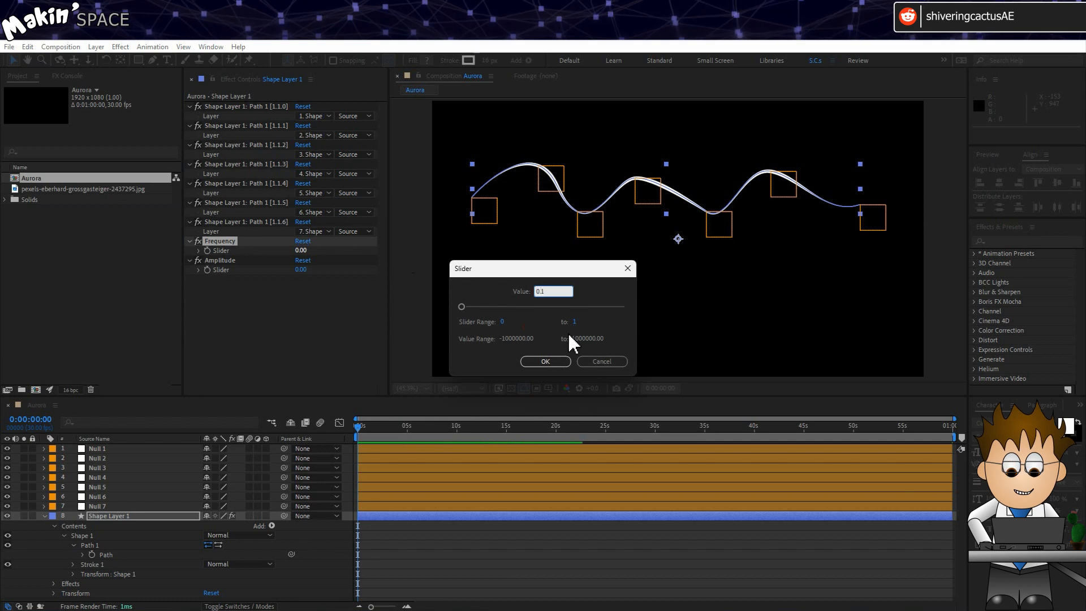
left_click(537, 330)
left_click(545, 360)
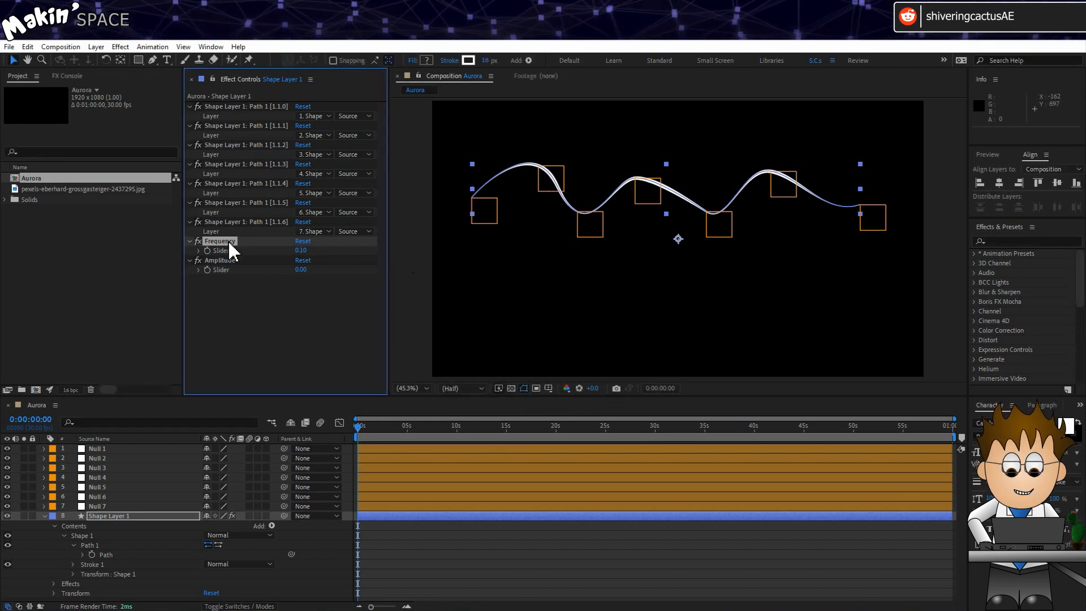
- Set Amplitude to 100 and show both sliders in the timeline
left_click(303, 271)
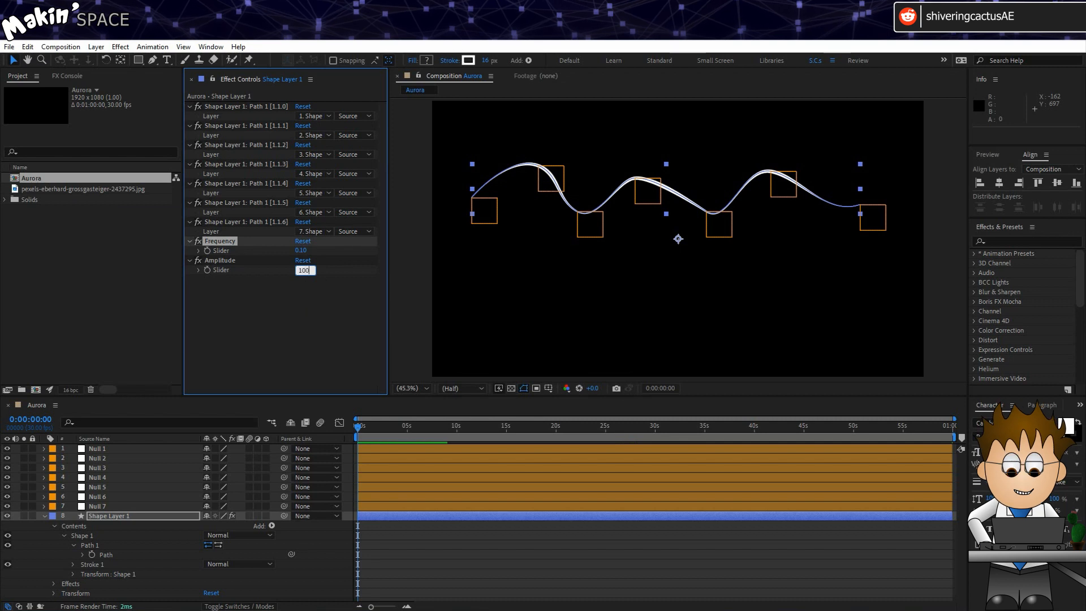
type("100")
key("Return")
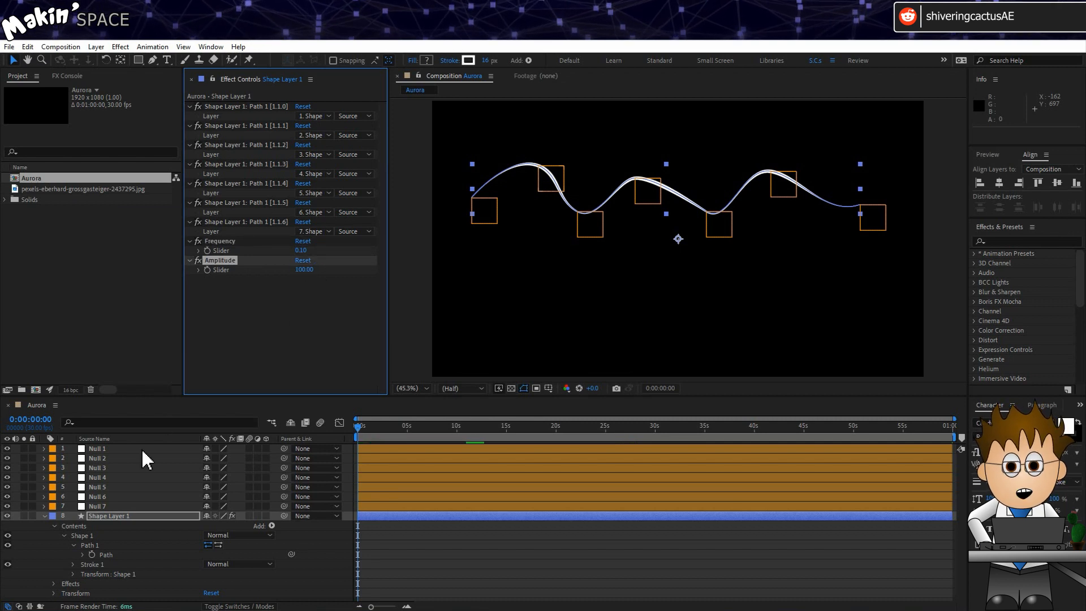
double_click(223, 268)
double_click(226, 250)
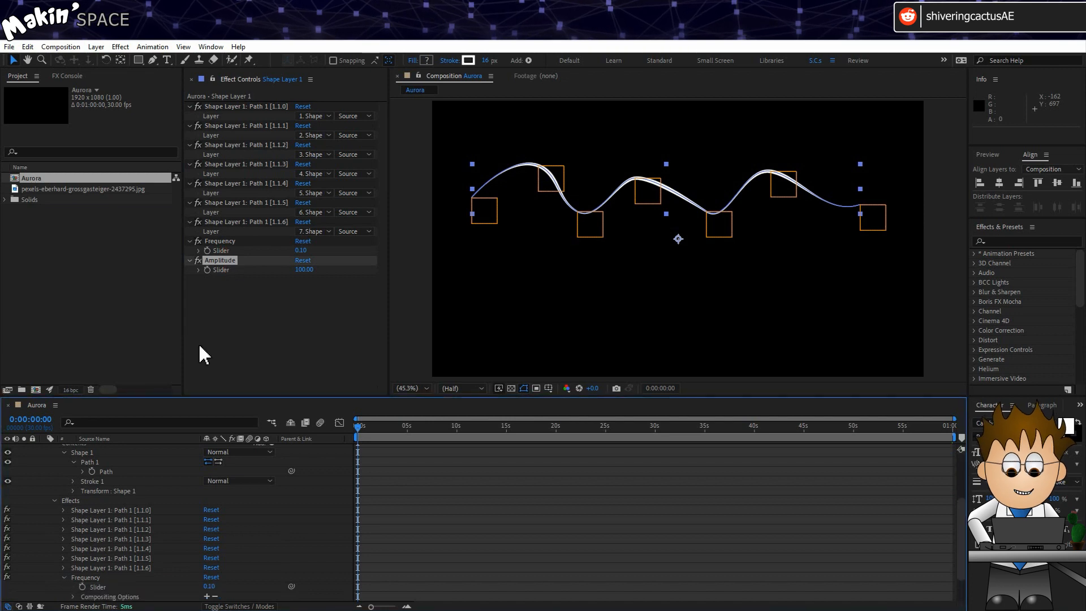
- Move Shape Layer 1 to the top of the stack and reveal Null 1's Position
scroll(105, 514, "up", 3)
left_click_drag(104, 514, 106, 447)
scroll(85, 475, "down", 5)
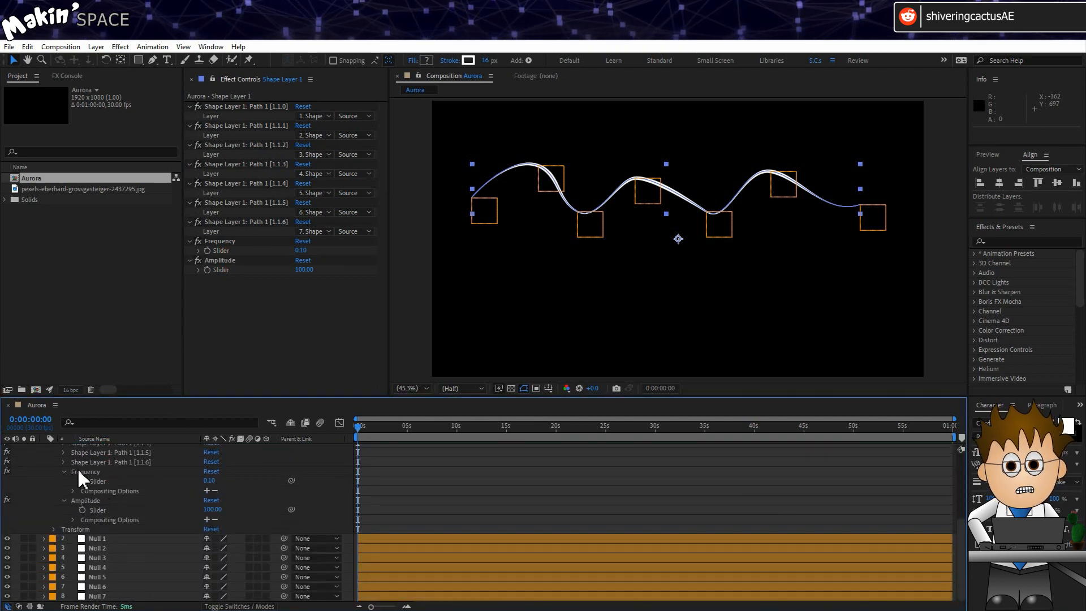
left_click(116, 539)
key("p")
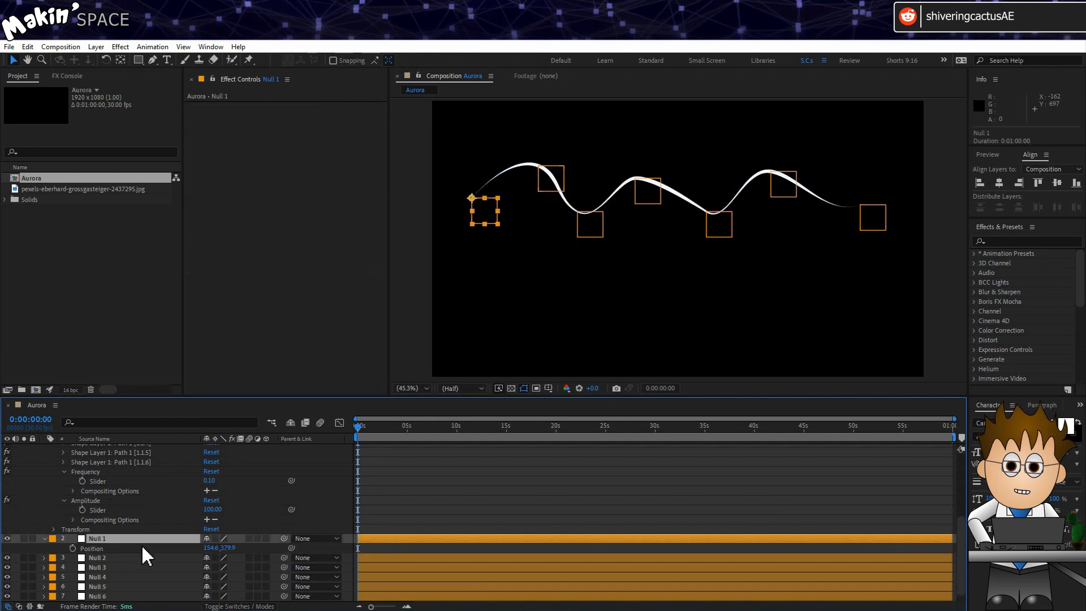
- Give Null 1's Position a wiggle expression pick-whipped to the Frequency and Amplitude sliders, then scrub to check
left_click(73, 549, "alt")
type("wiggler")
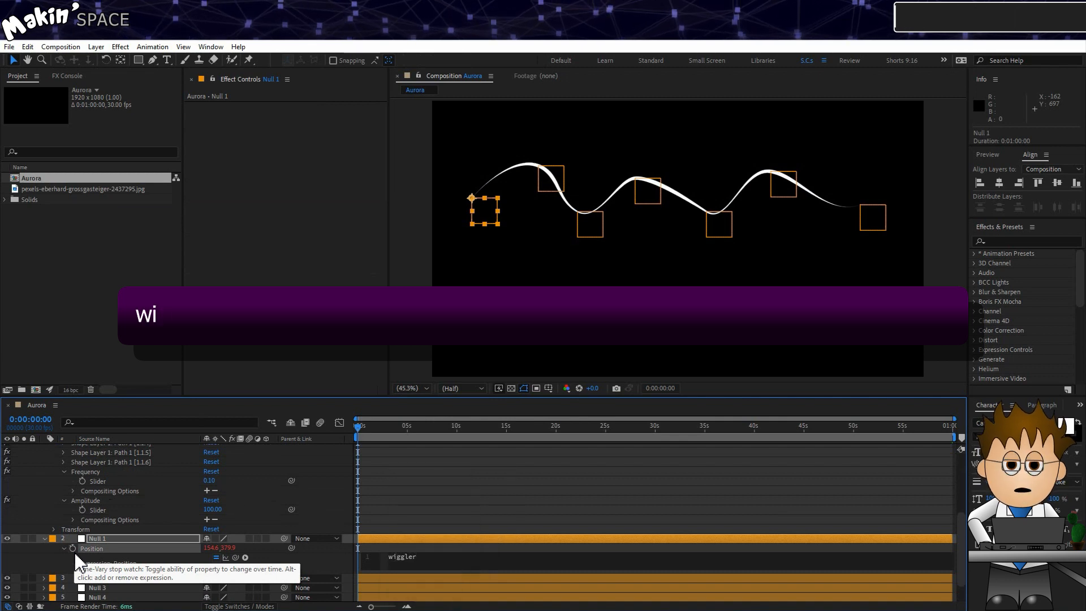
key("BackSpace")
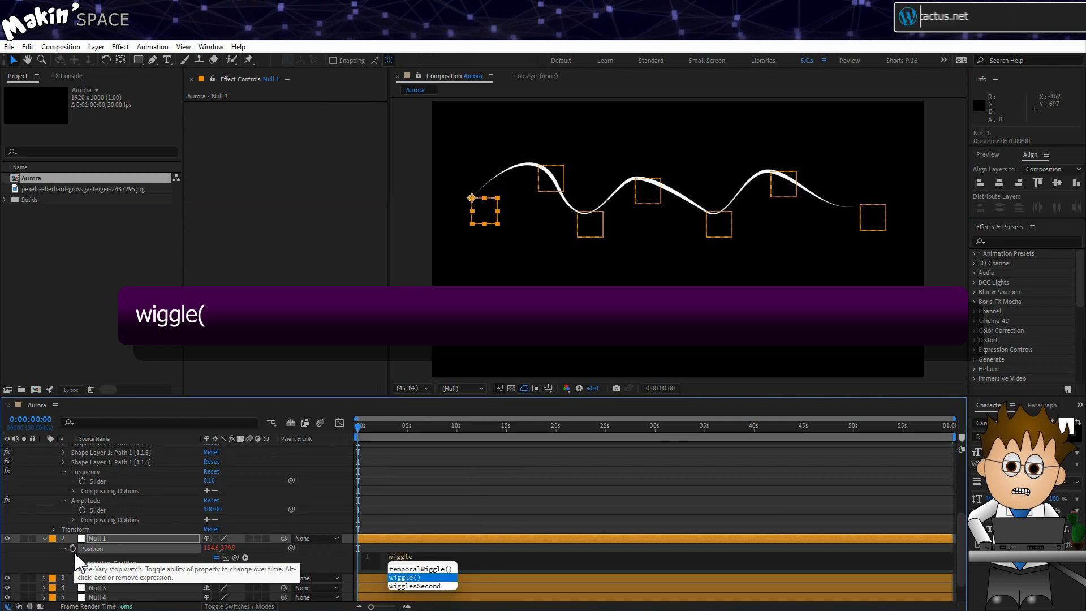
type("(")
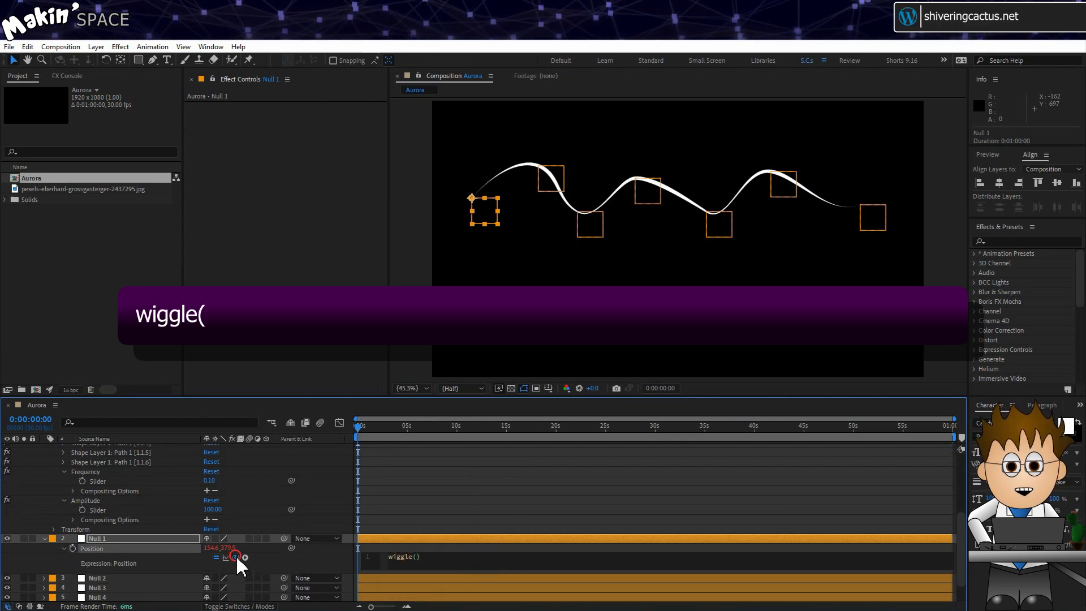
left_click_drag(236, 558, 100, 480)
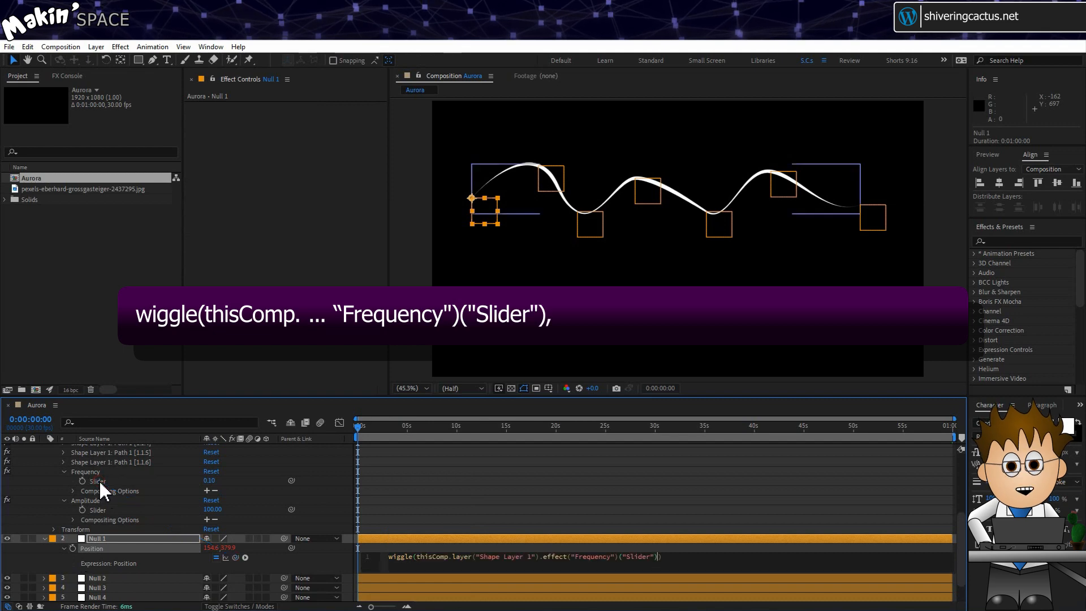
type(",")
left_click_drag(235, 557, 113, 508)
left_click(49, 563)
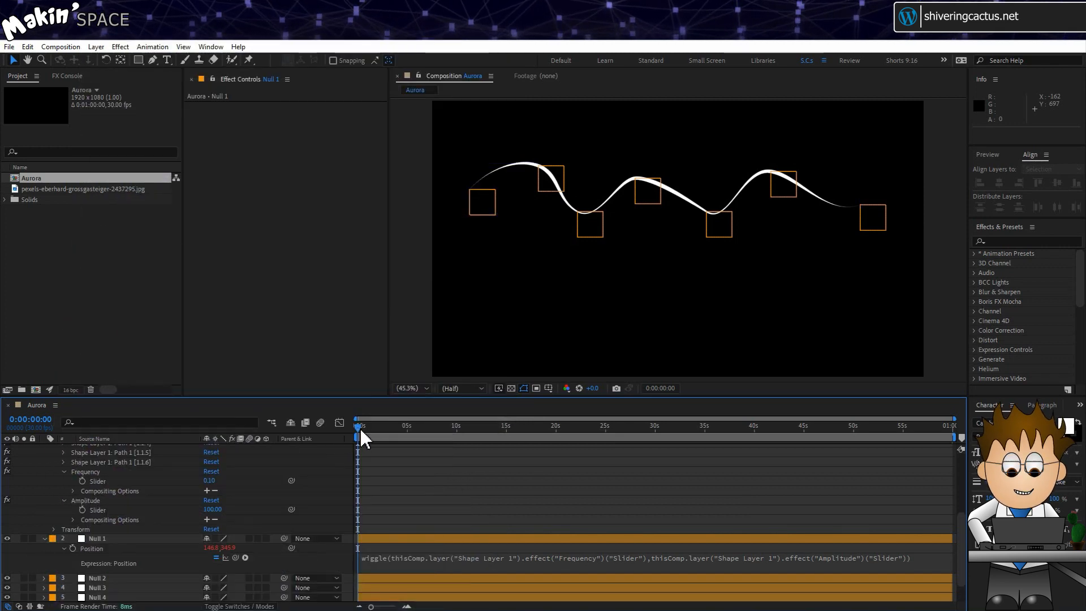
mouse_move(361, 433)
left_mouse_down()
mouse_move(817, 442)
mouse_move(382, 435)
left_mouse_up()
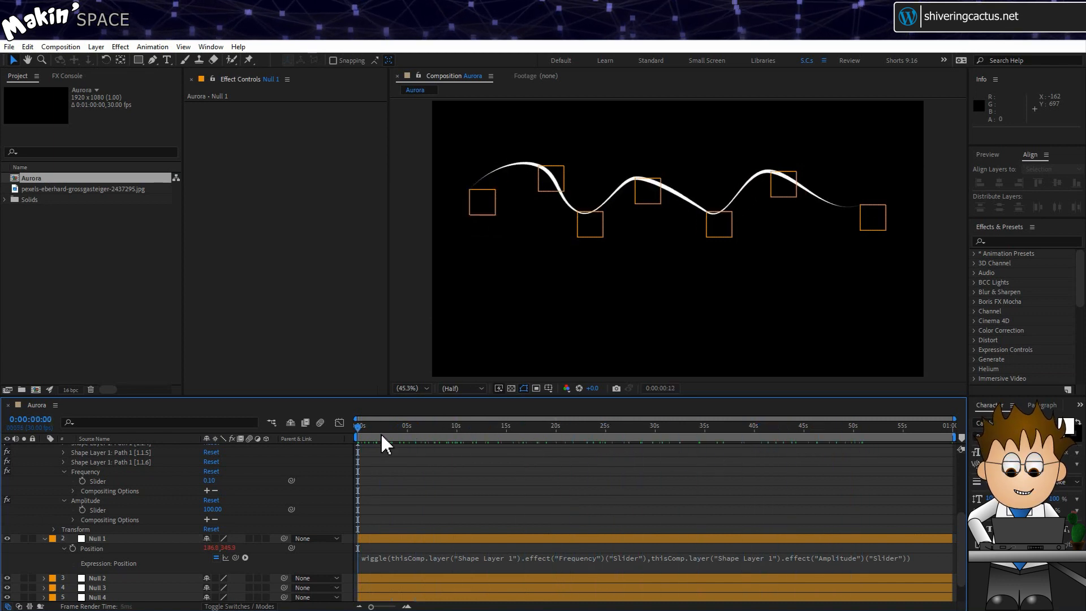
left_click(415, 555)
key("ctrl+c")
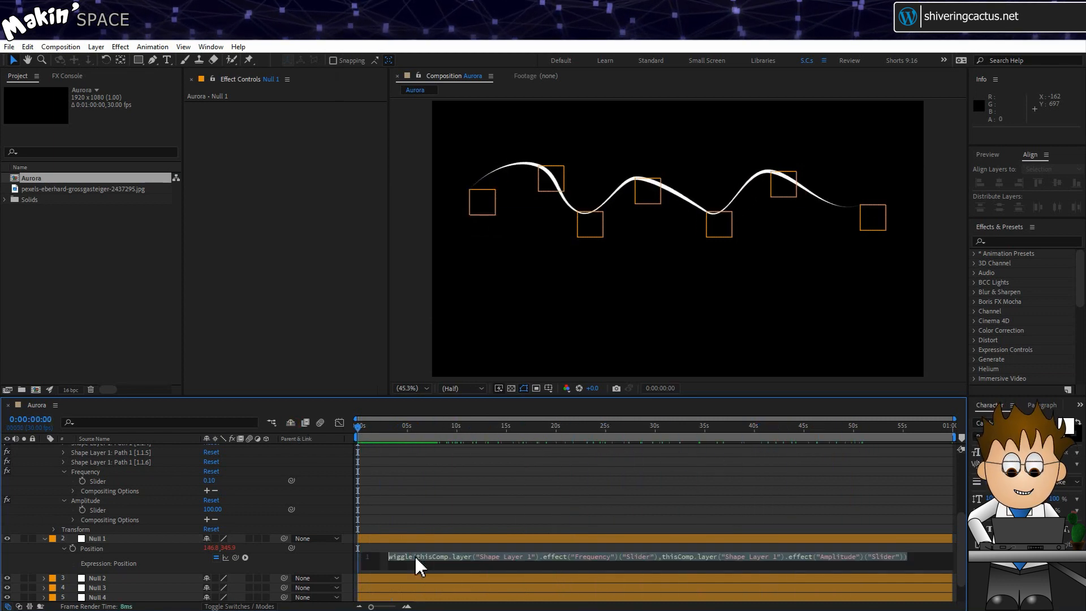
- Paste the slider-linked wiggle expression onto Null 2's and Null 3's Position
left_click(314, 564)
scroll(142, 563, "down", 1)
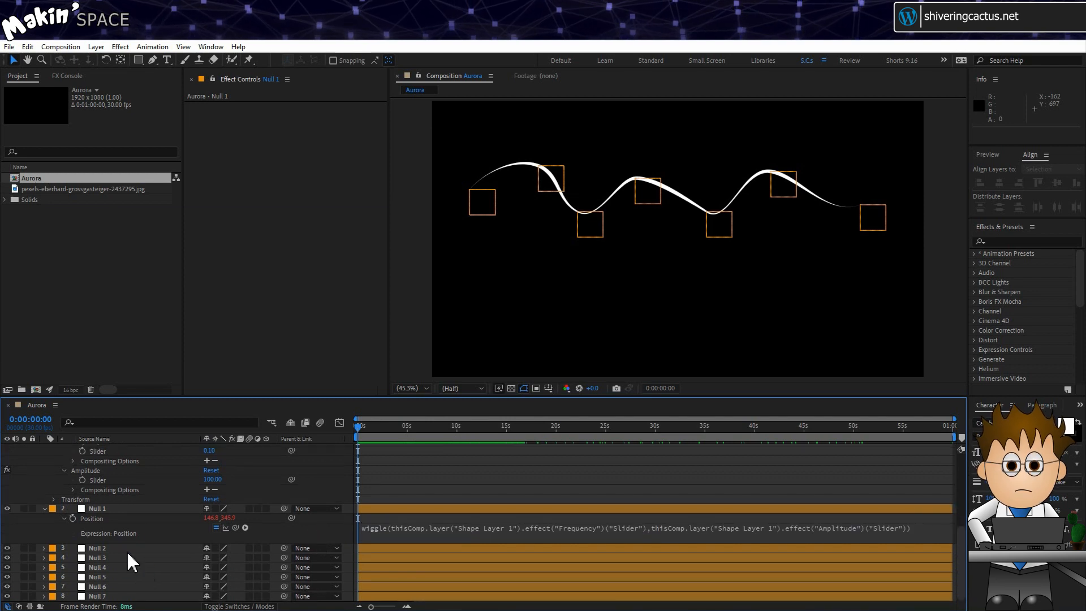
left_click(125, 548)
key("p")
left_click(70, 558)
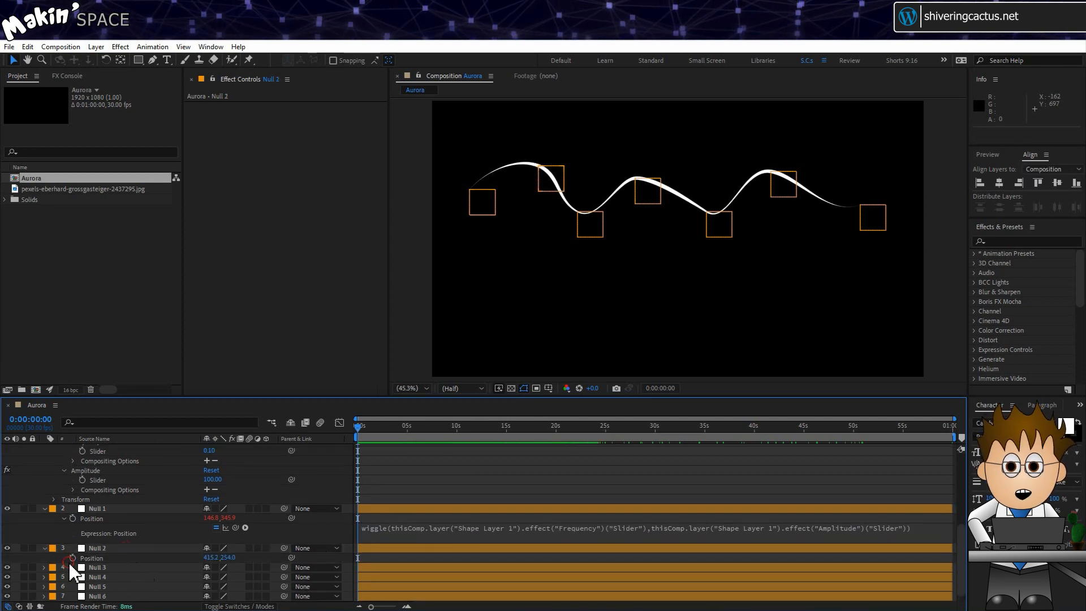
left_click(71, 560, "alt")
key("ctrl+v")
left_click(54, 563)
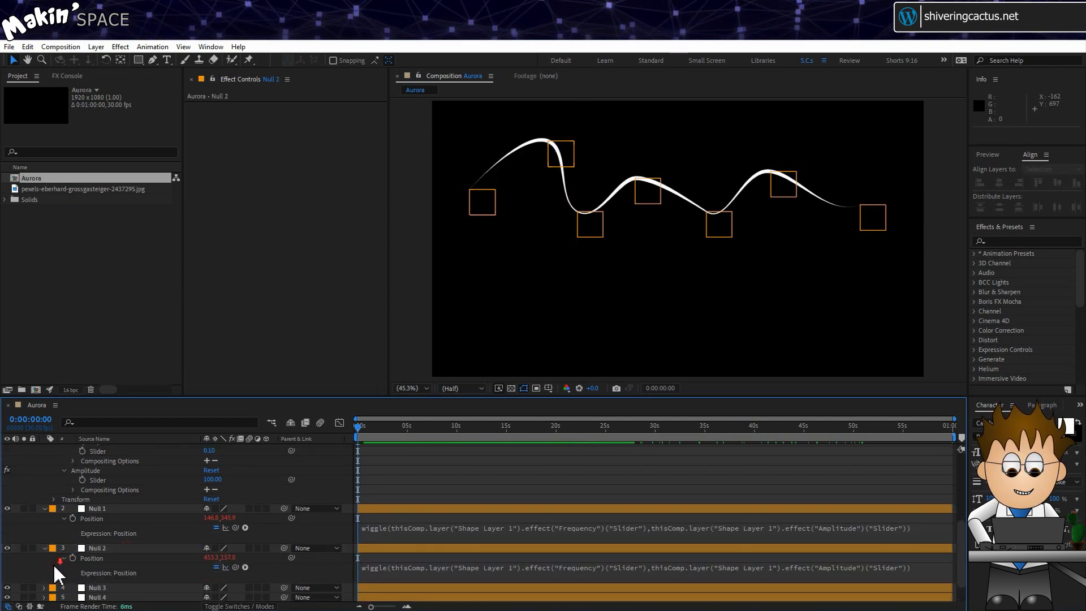
scroll(53, 562, "down", 1)
left_click(107, 558)
key("p")
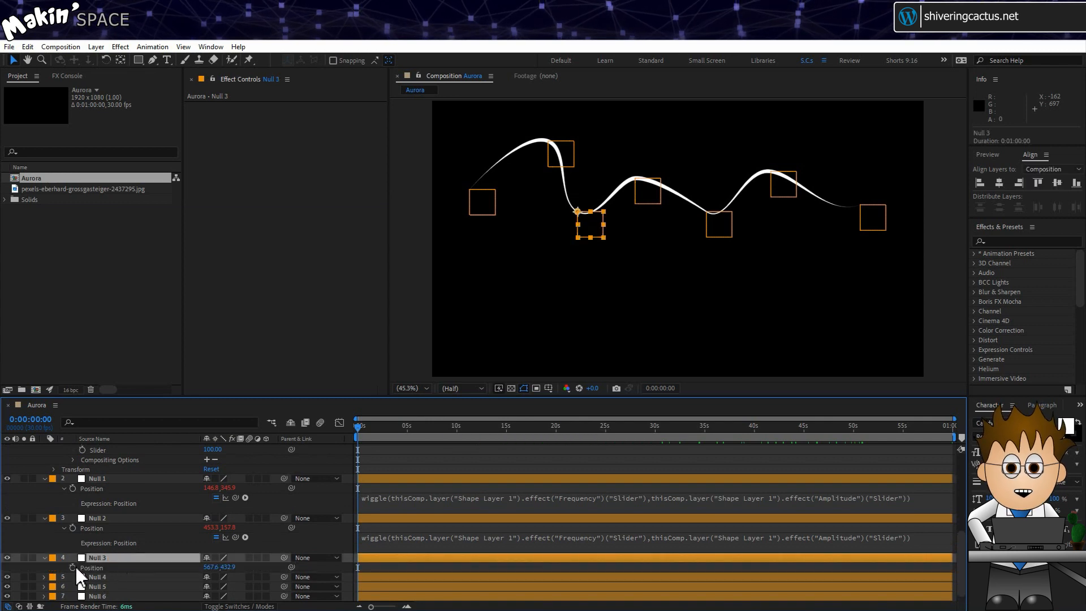
left_click(72, 567, "alt")
key("ctrl+v")
left_click(59, 552)
- Paste the wiggle expression onto Null 4's and Null 5's Position
scroll(63, 545, "down", 1)
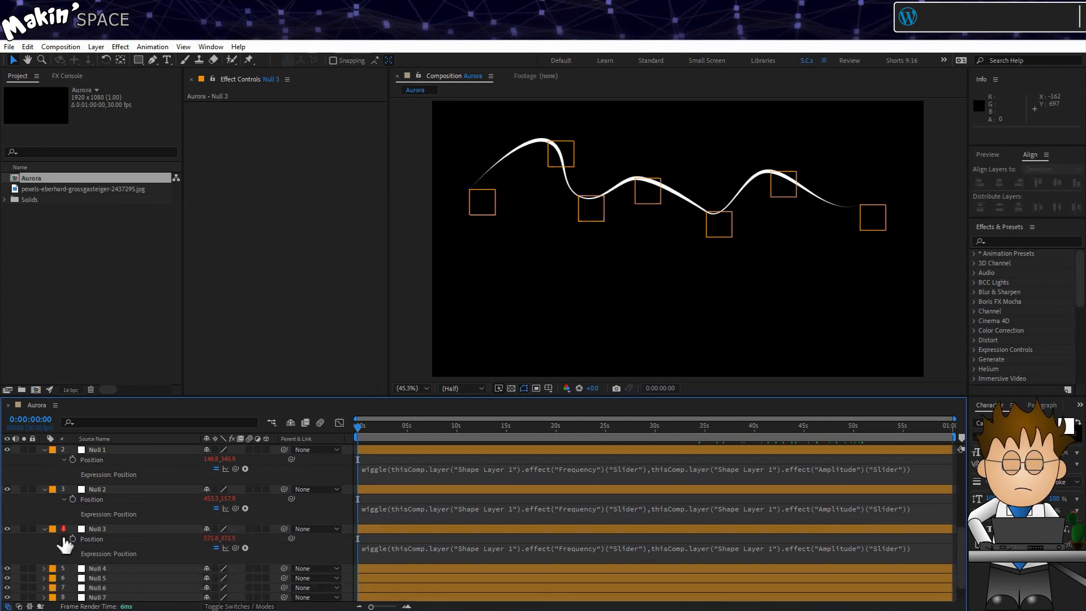
left_click(116, 566)
key("p")
left_click(73, 577, "alt")
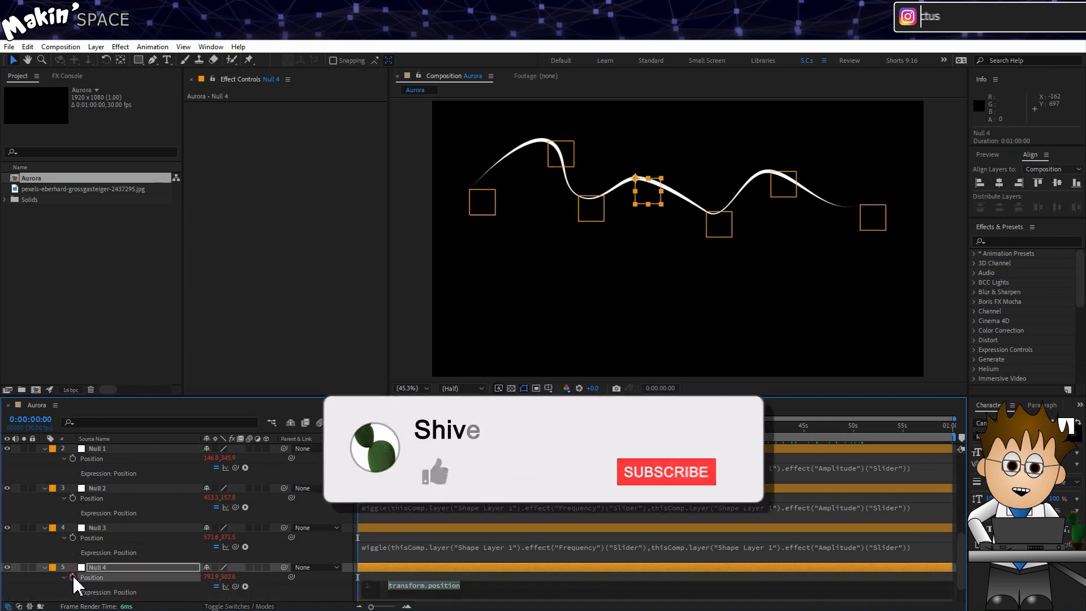
key("ctrl+v")
left_click(53, 553)
scroll(53, 553, "down", 1)
left_click(111, 577)
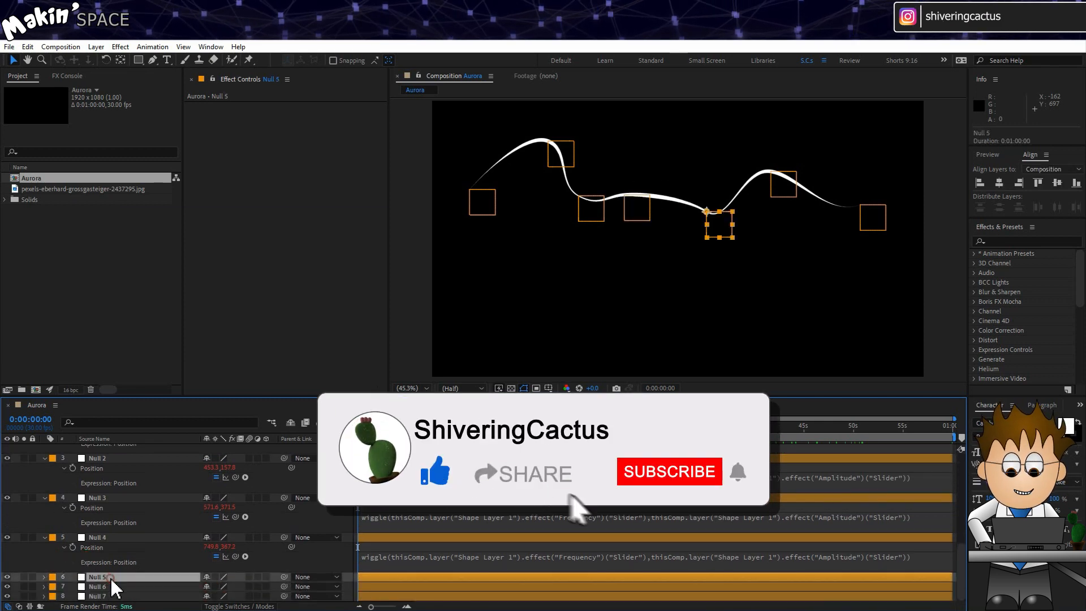
key("p")
left_click(72, 586, "alt")
key("ctrl+v")
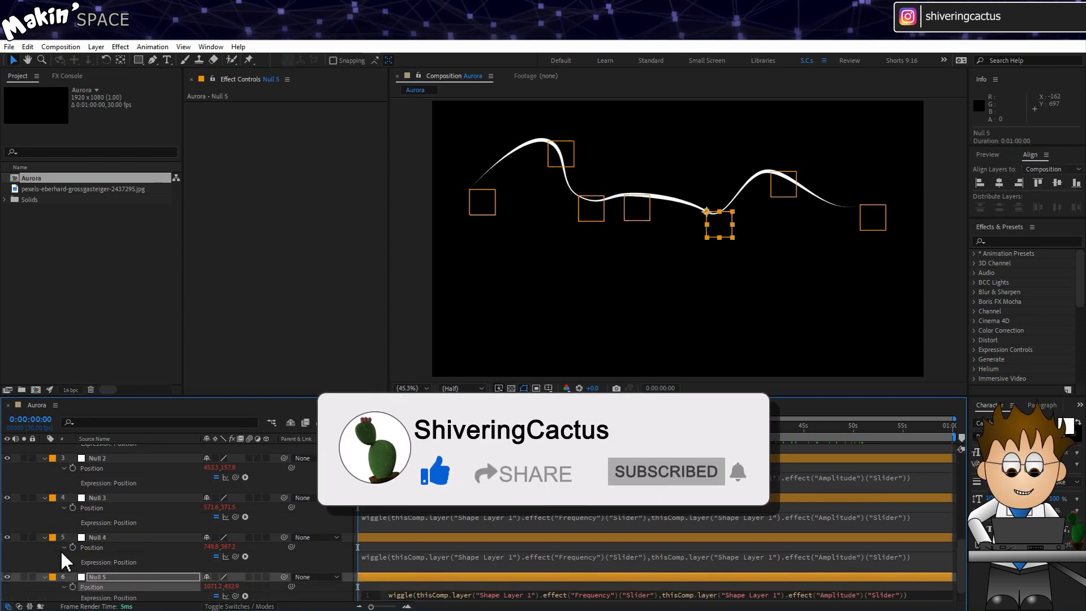
left_click(61, 557)
- Paste the wiggle expression onto Null 6's and Null 7's Position
scroll(57, 560, "down", 1)
left_click(106, 588)
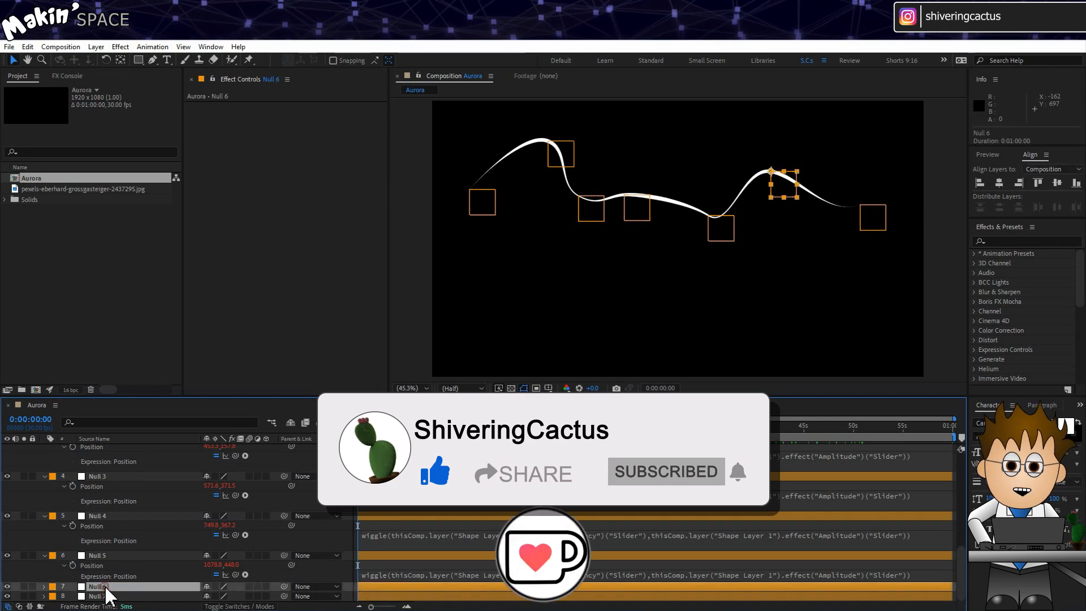
key("p")
key("ctrl+v")
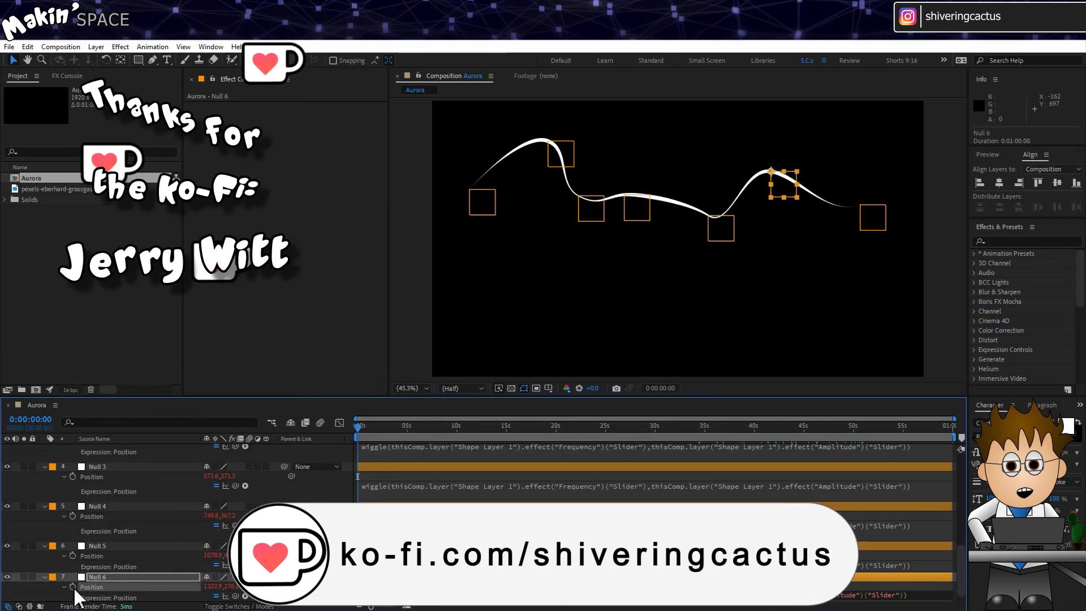
left_click(56, 567)
scroll(56, 575, "down", 1)
left_click(102, 598)
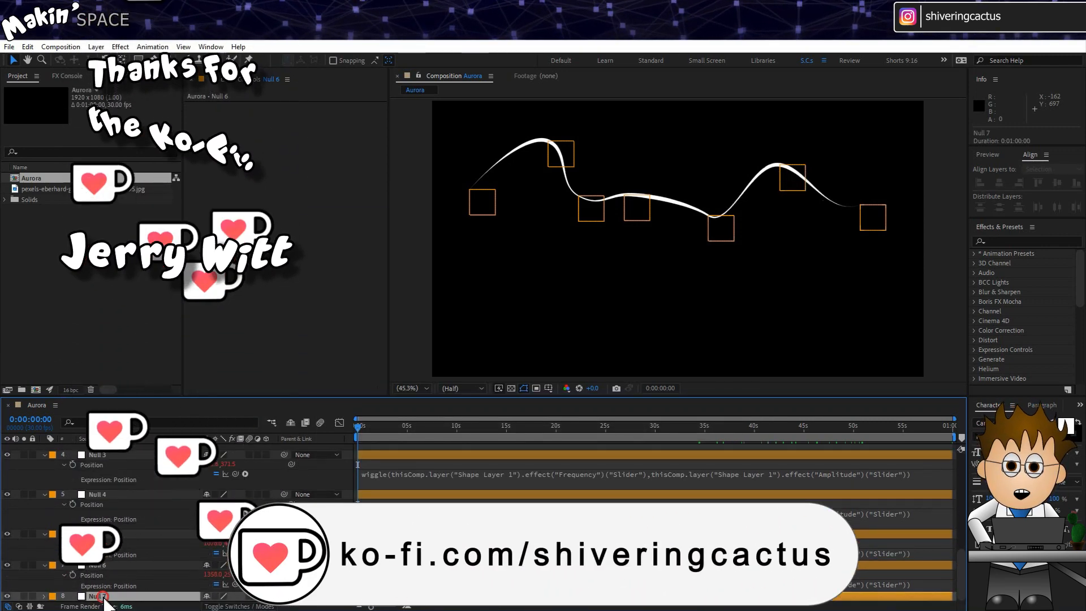
key("p")
scroll(80, 598, "down", 1)
left_click(72, 596, "alt")
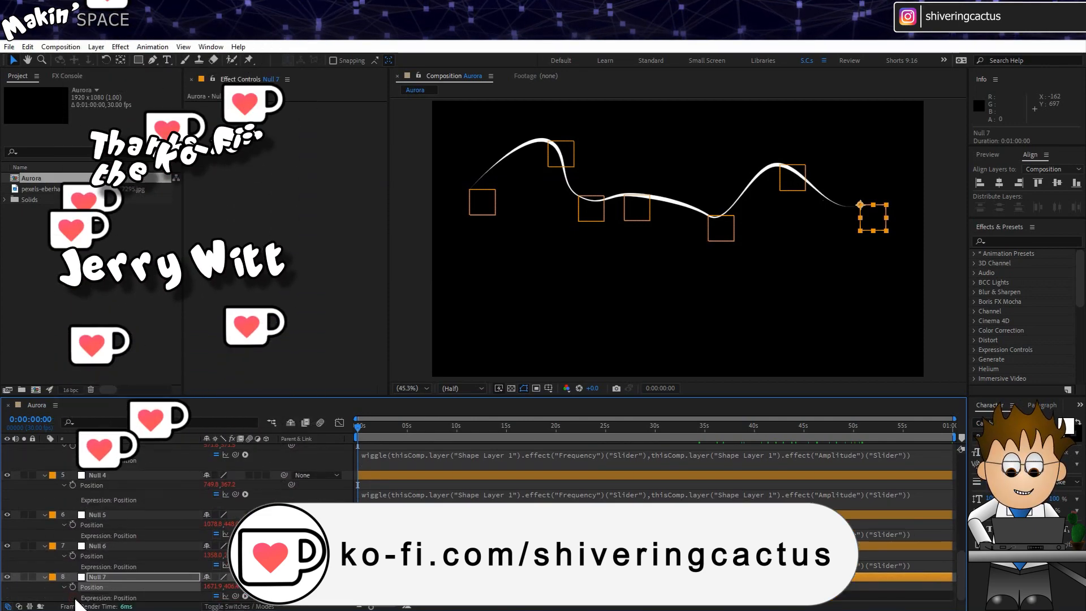
key("ctrl+v")
left_click(53, 566)
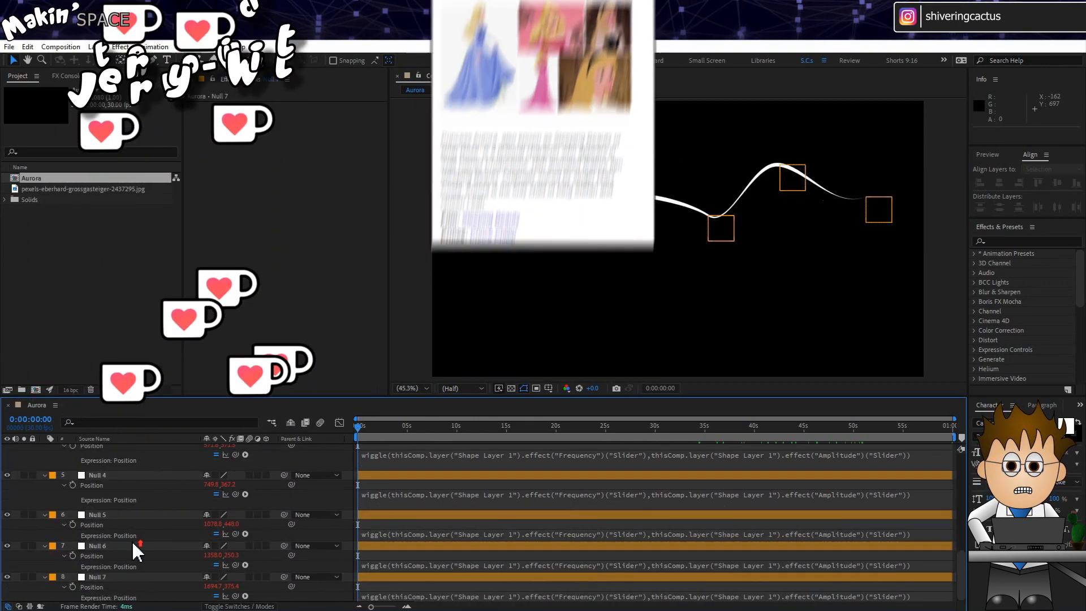
- Run a RAM preview of the Aurora composition to watch the tapered wave wiggle
scroll(136, 544, "up", 4)
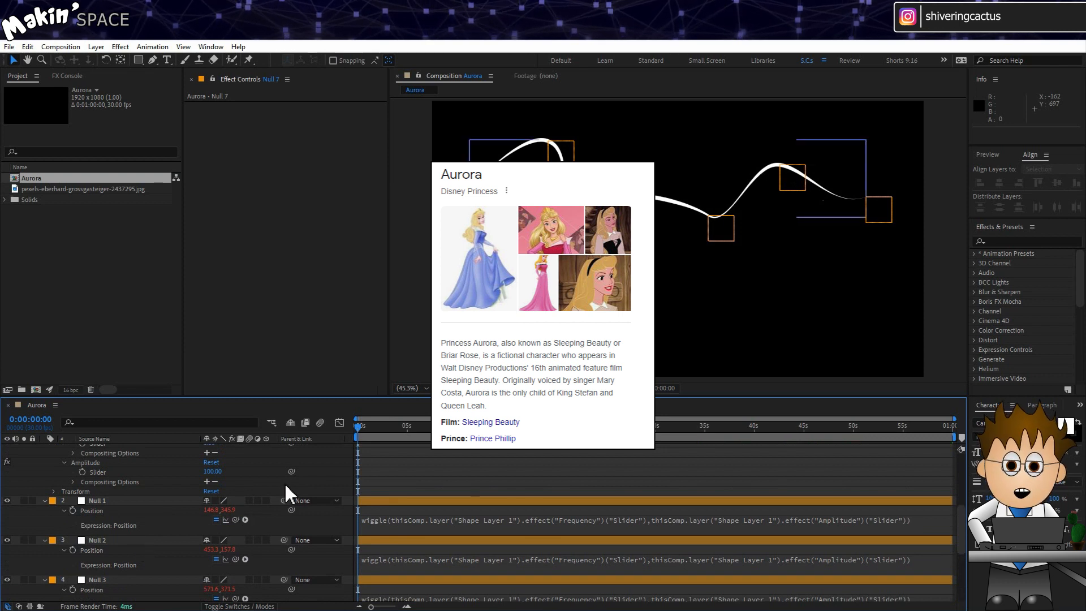
key("space")
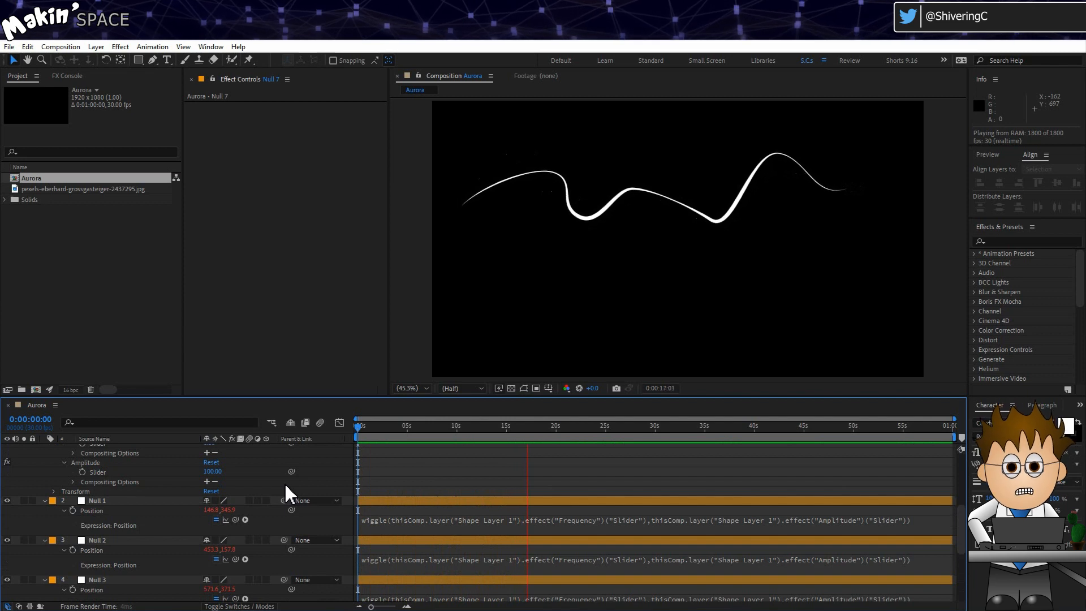
- Add a Repeater to the Shape 1 group of Shape Layer 1
key("ctrl+a")
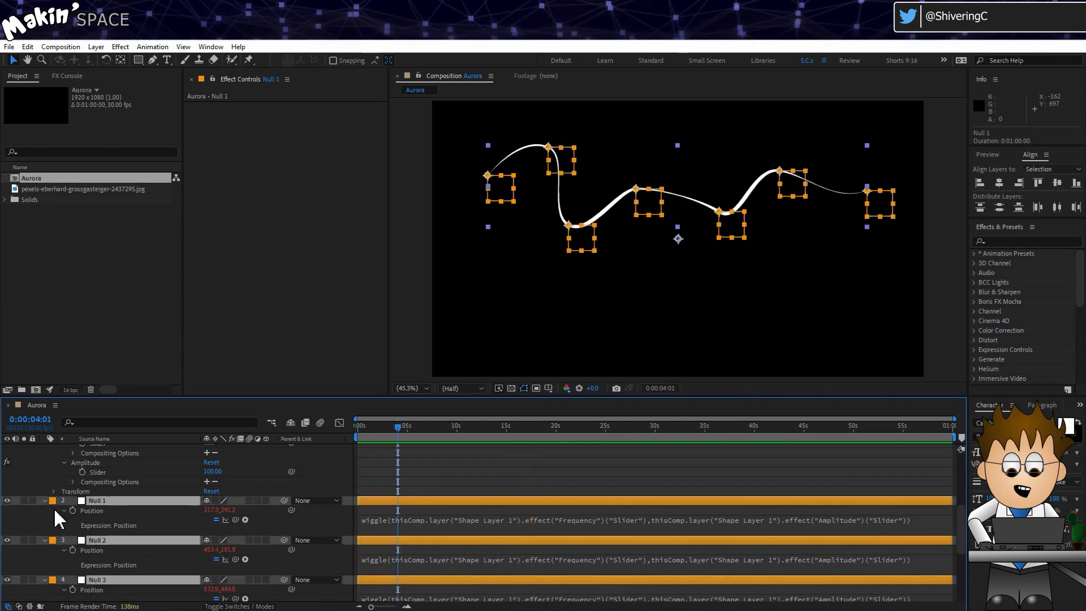
left_click(43, 501)
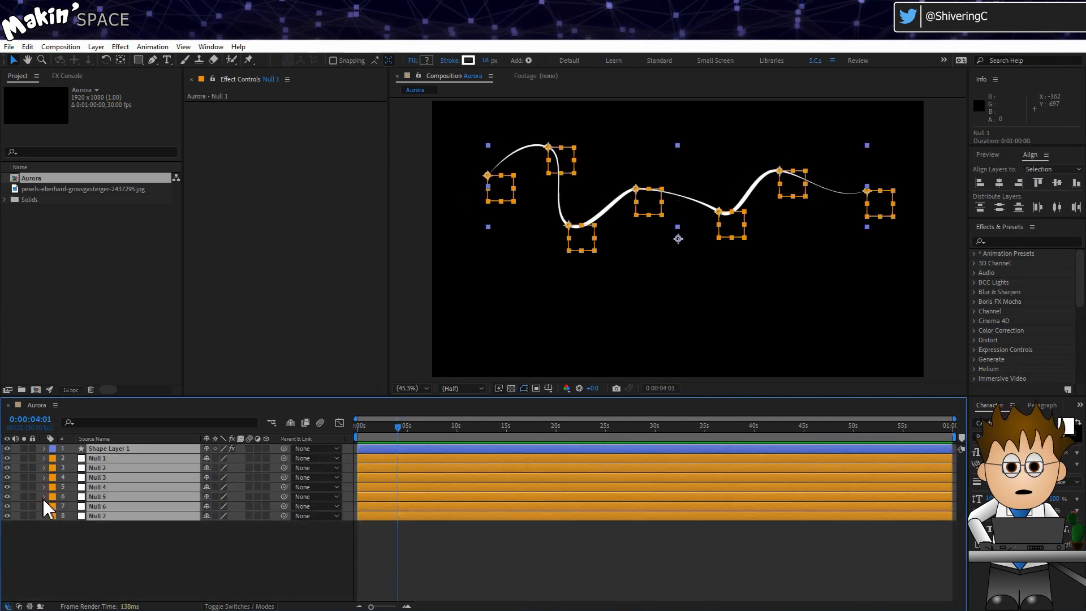
left_click(63, 546)
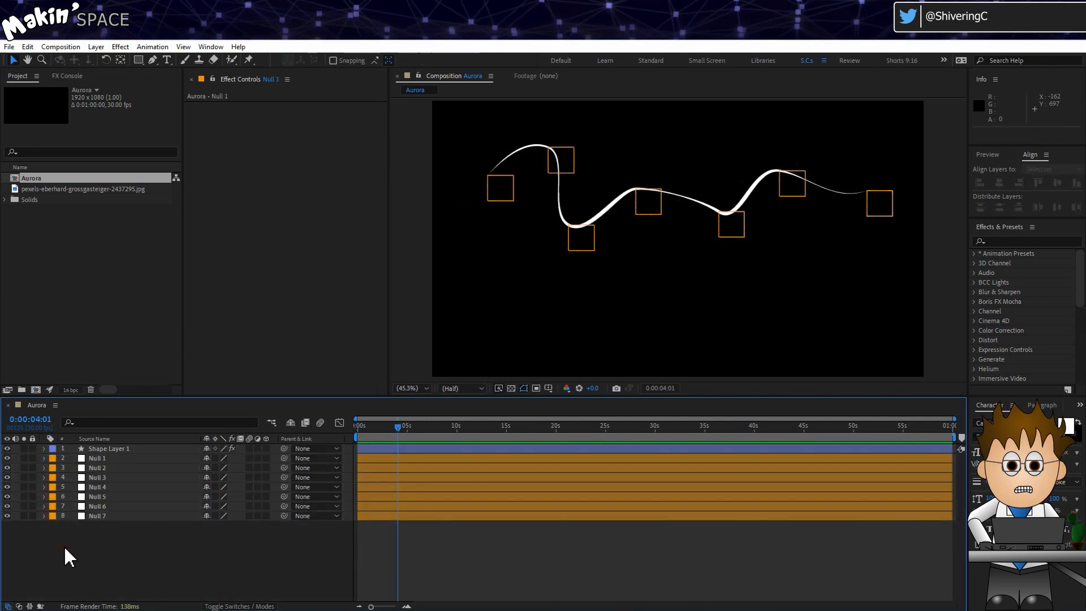
left_click(128, 450)
left_click(44, 448)
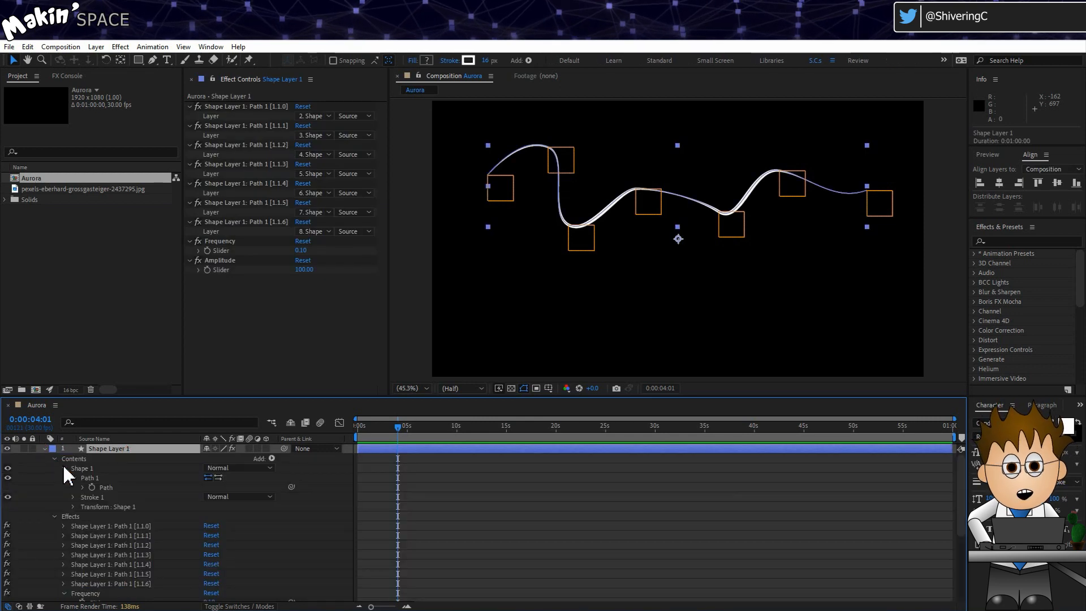
left_click(54, 516)
left_click(115, 469)
left_click(272, 458)
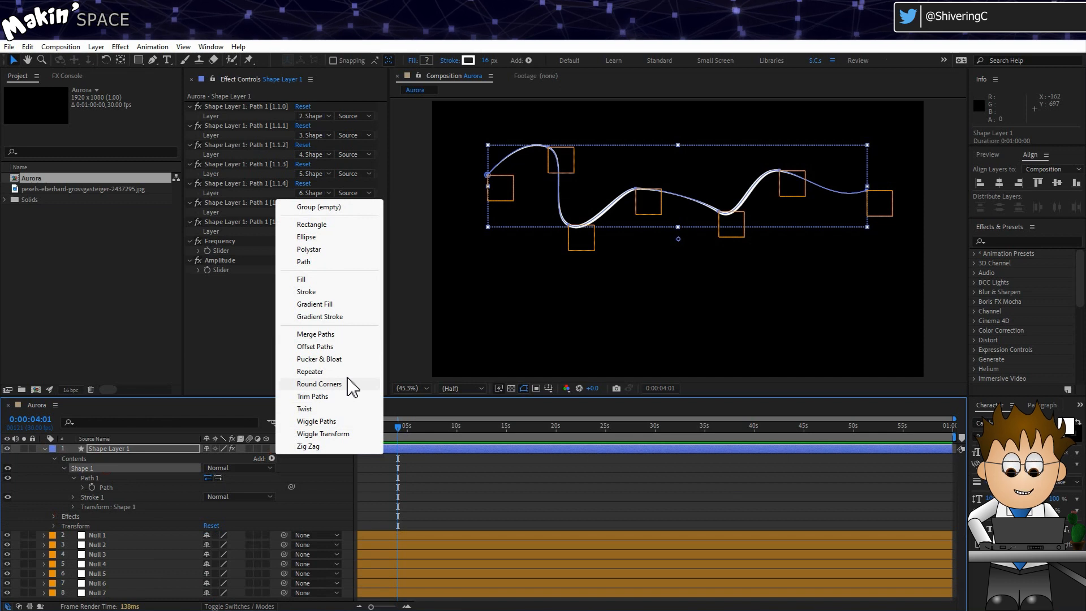
left_click(310, 371)
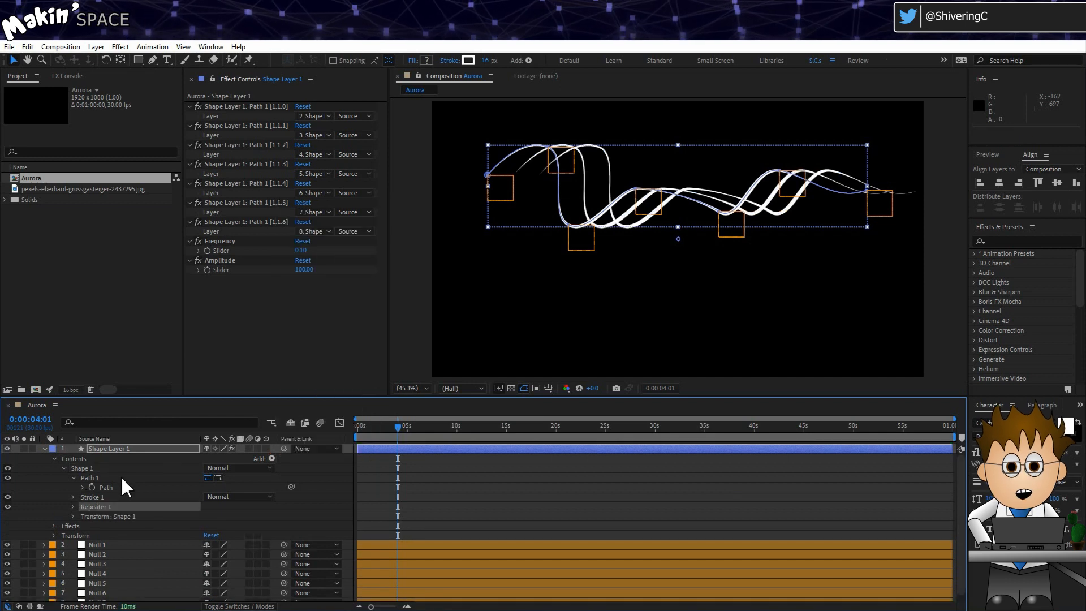
- Set the Repeater's transform position to 0, -10
left_click(73, 506)
left_click(83, 515)
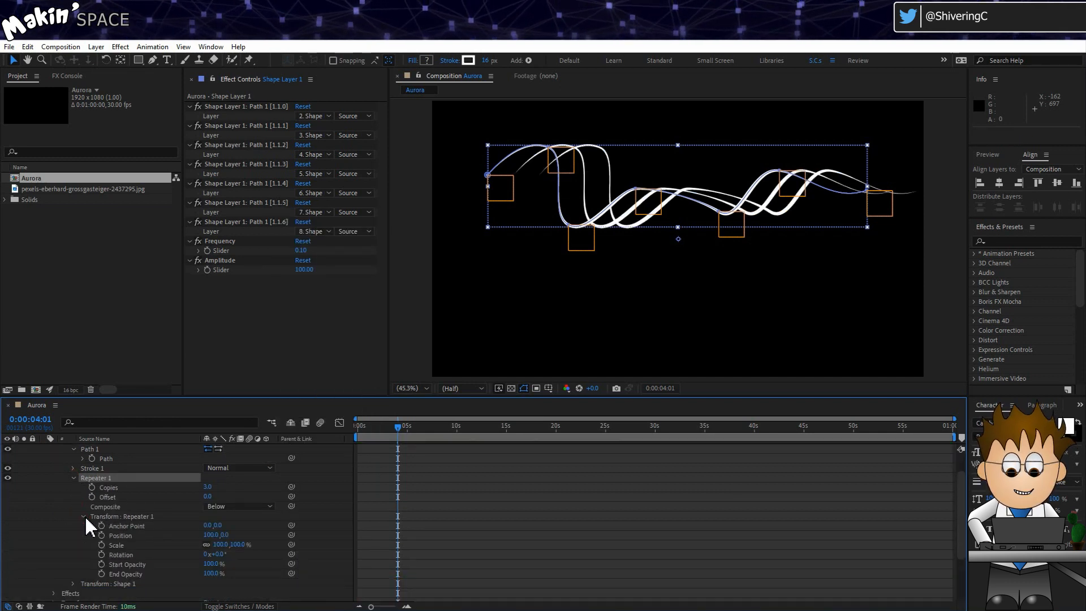
left_click(209, 535)
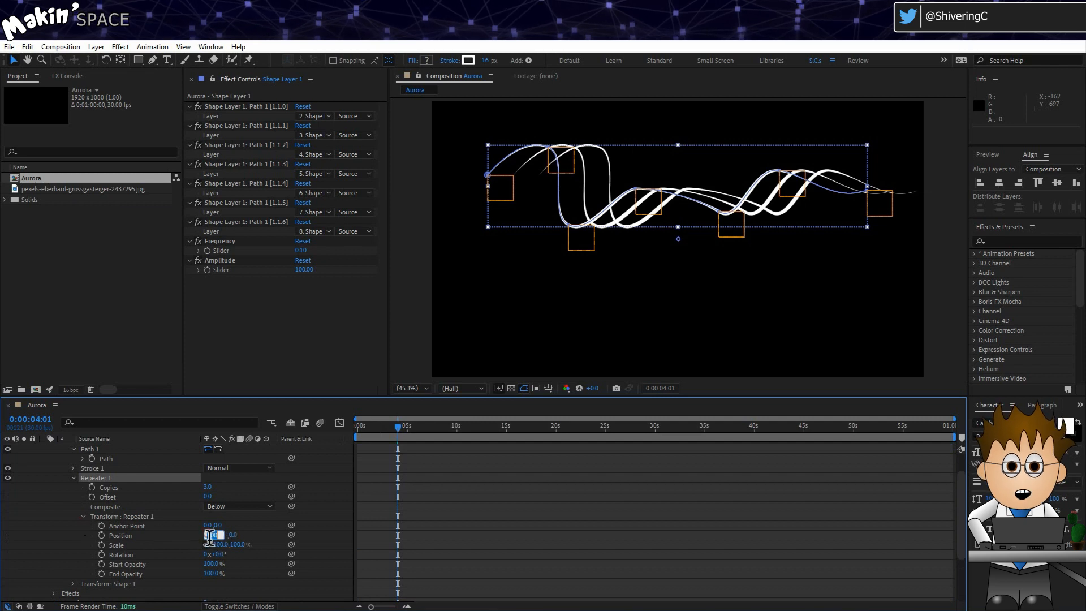
key("Return")
left_click(220, 535)
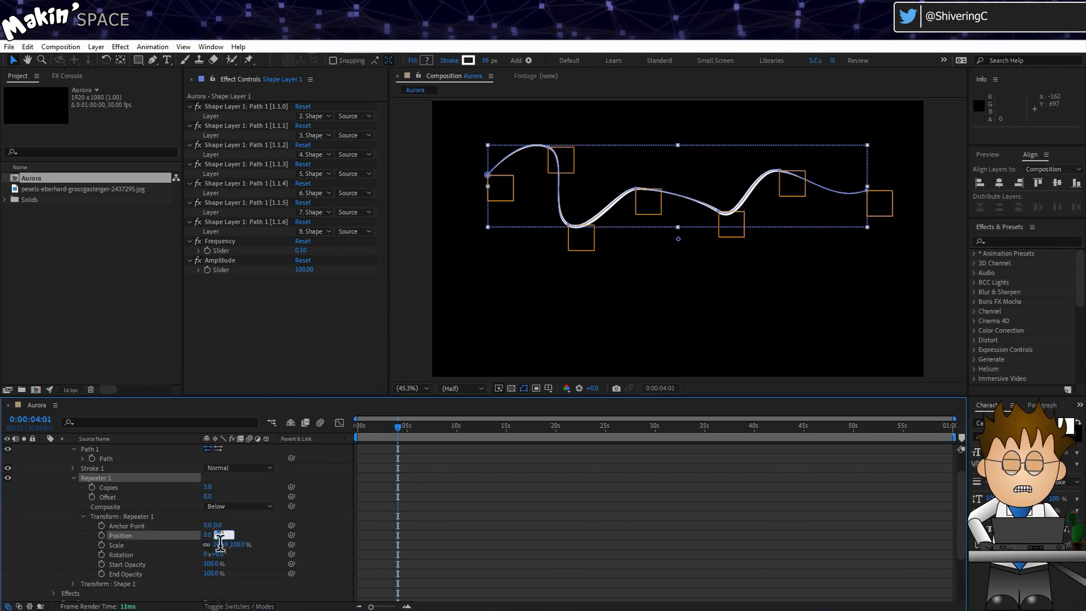
key("Return")
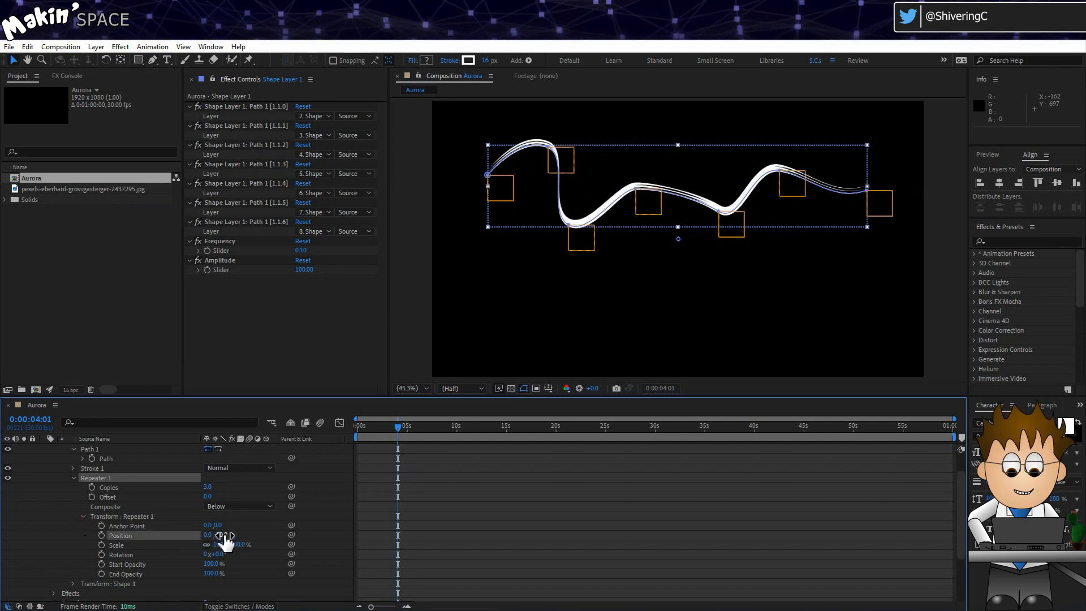
- Set the Repeater's end opacity to 0% and copies to 15
left_click(220, 545)
left_click(217, 574)
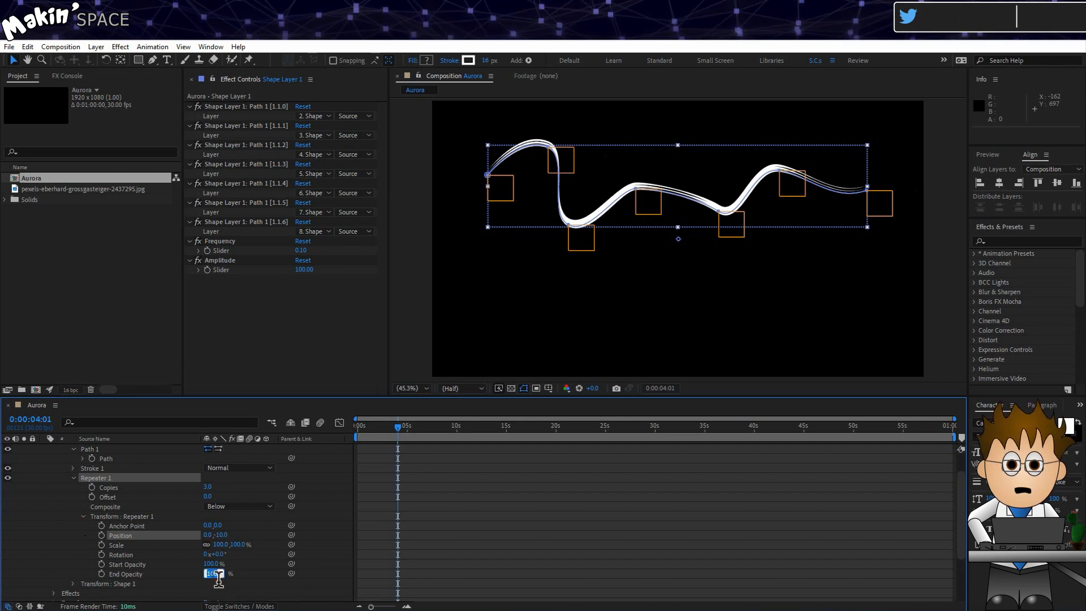
type("0")
key("Return")
left_click(210, 487)
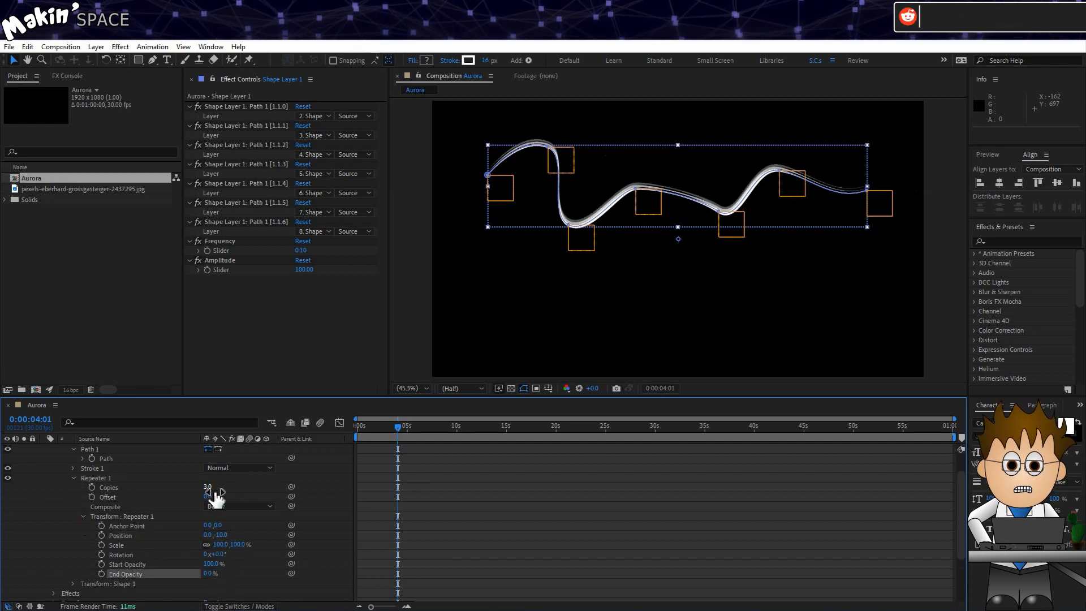
type("15")
key("Return")
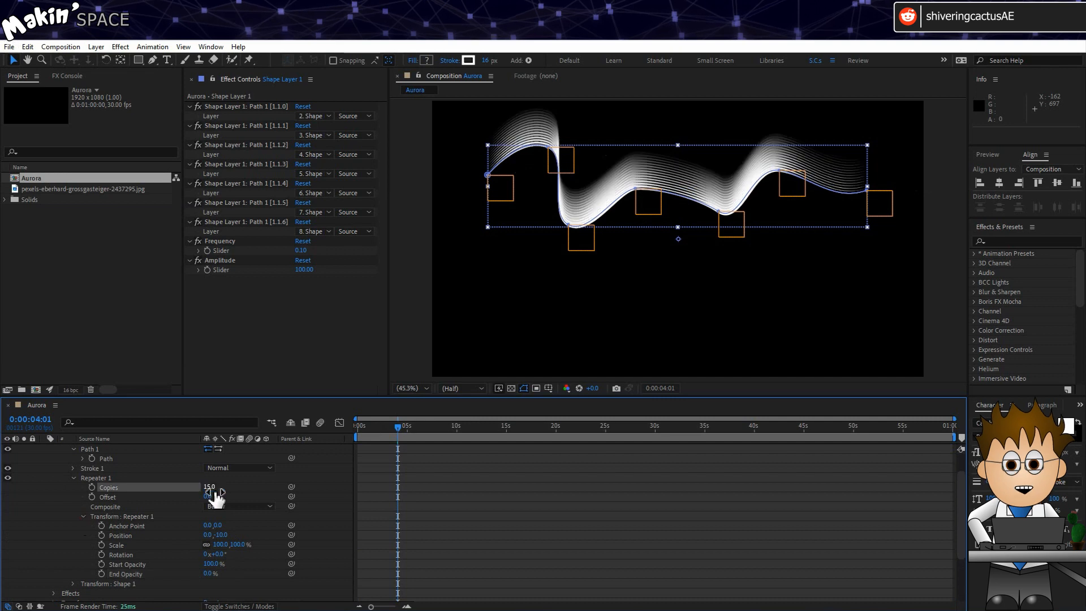
left_click(171, 497)
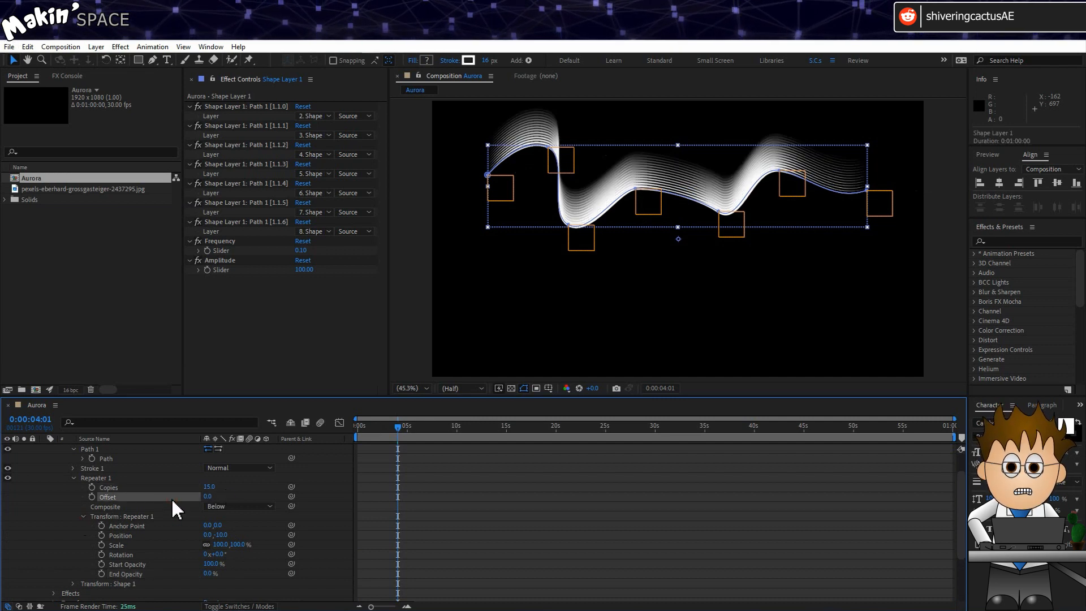
scroll(178, 492, "up", 2)
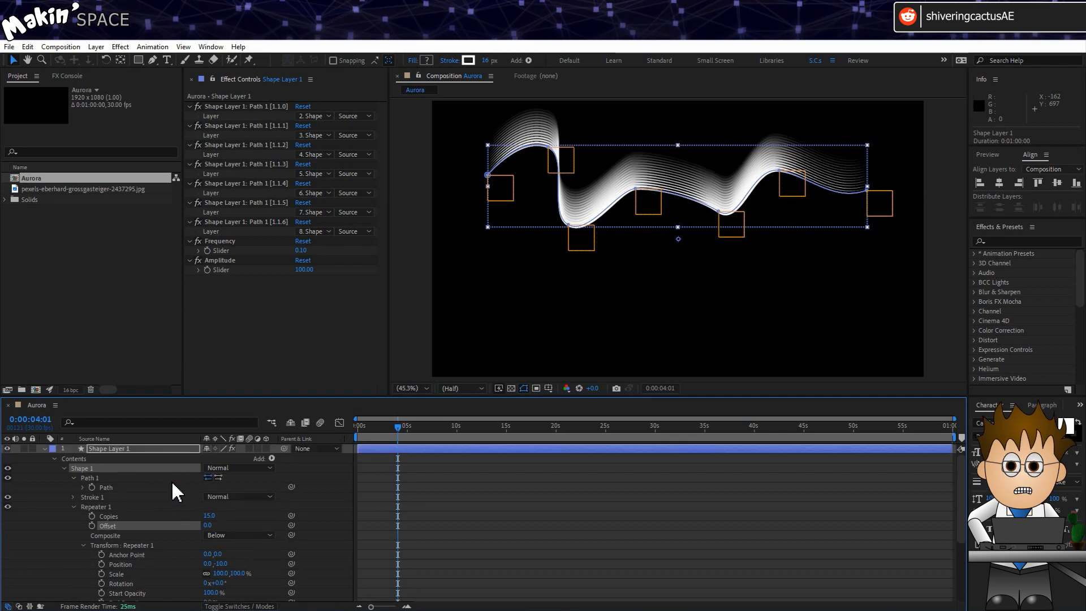
- Apply a Directional Blur of length 25 to Shape Layer 1 and preview it
left_click(158, 449)
left_click(119, 48)
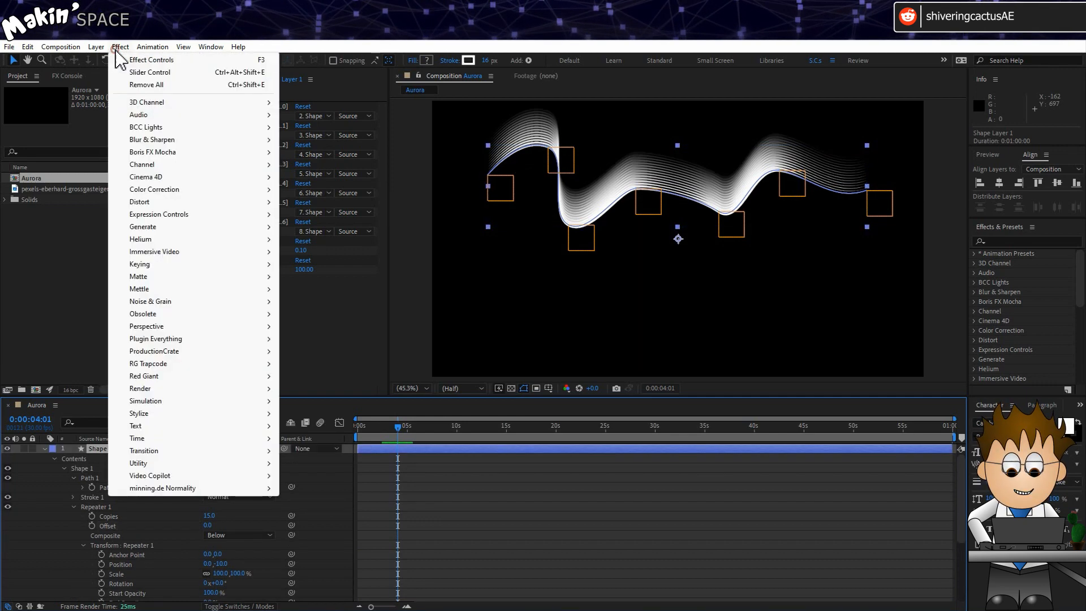
mouse_move(161, 143)
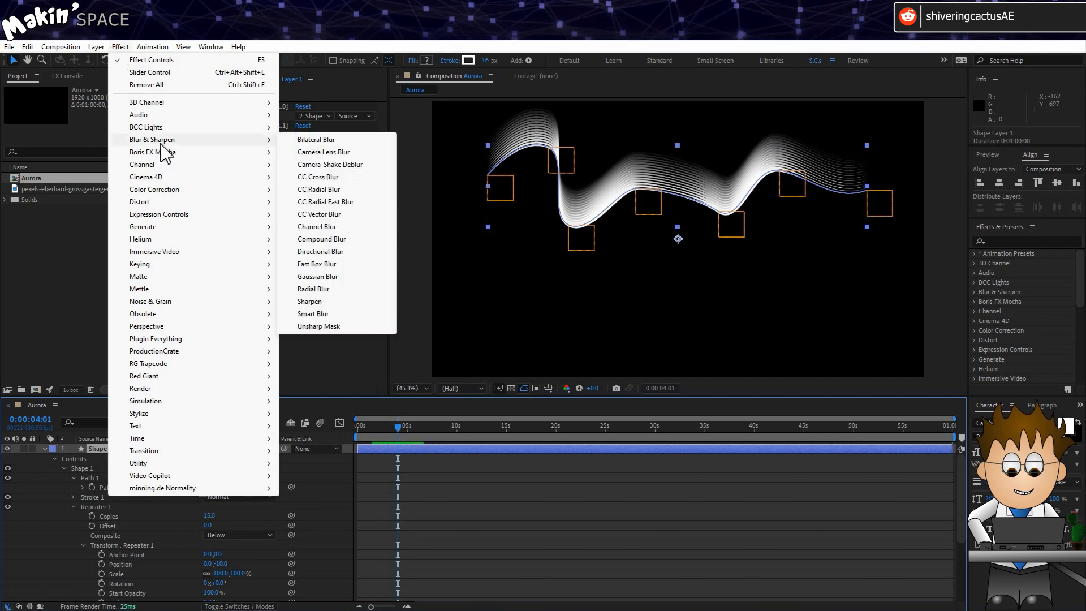
left_click(332, 252)
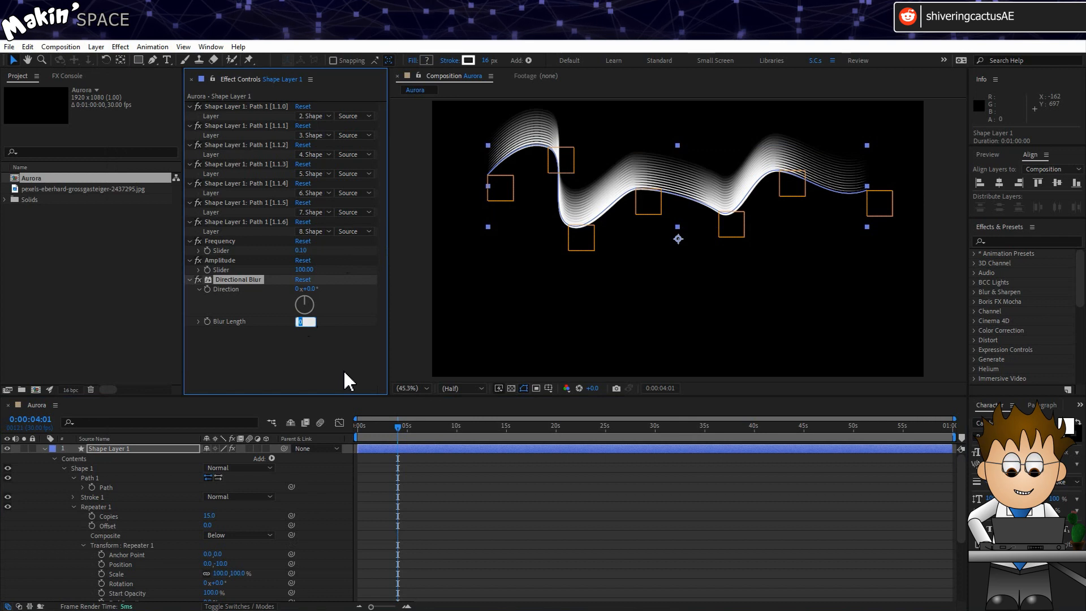
type("25")
key("Return")
key("space")
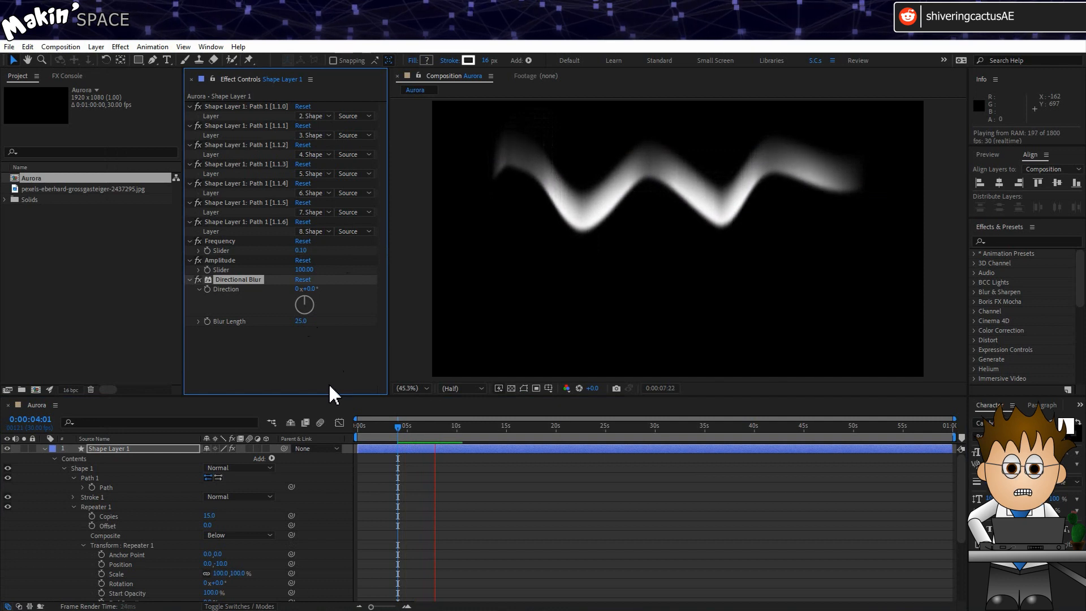
left_click(409, 431)
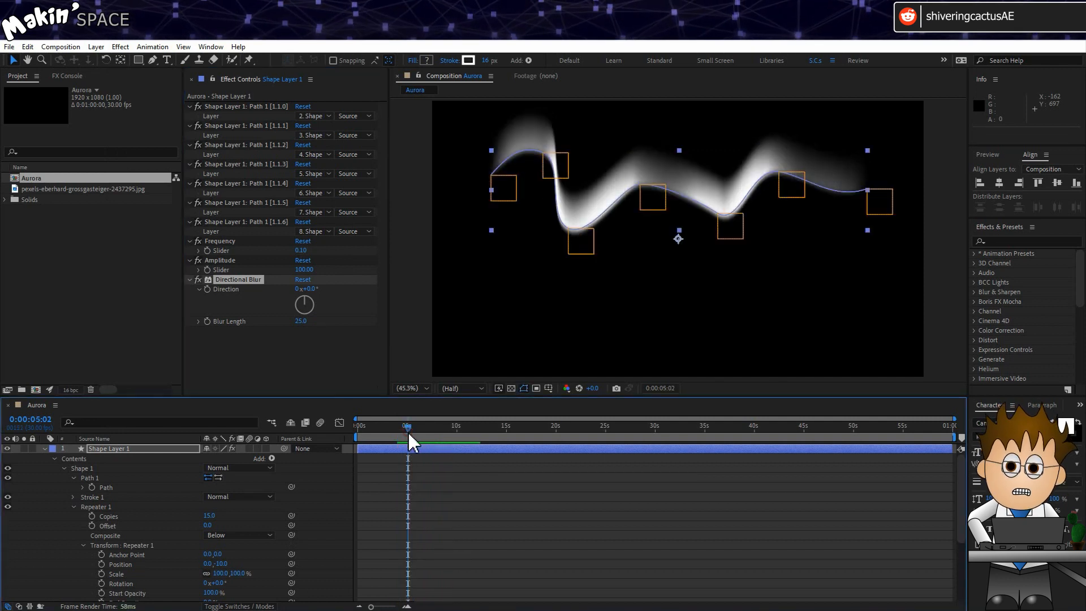
- Change the Repeater offset to 1.0, -10.0 and return to frame 0
left_click(207, 564)
type("1")
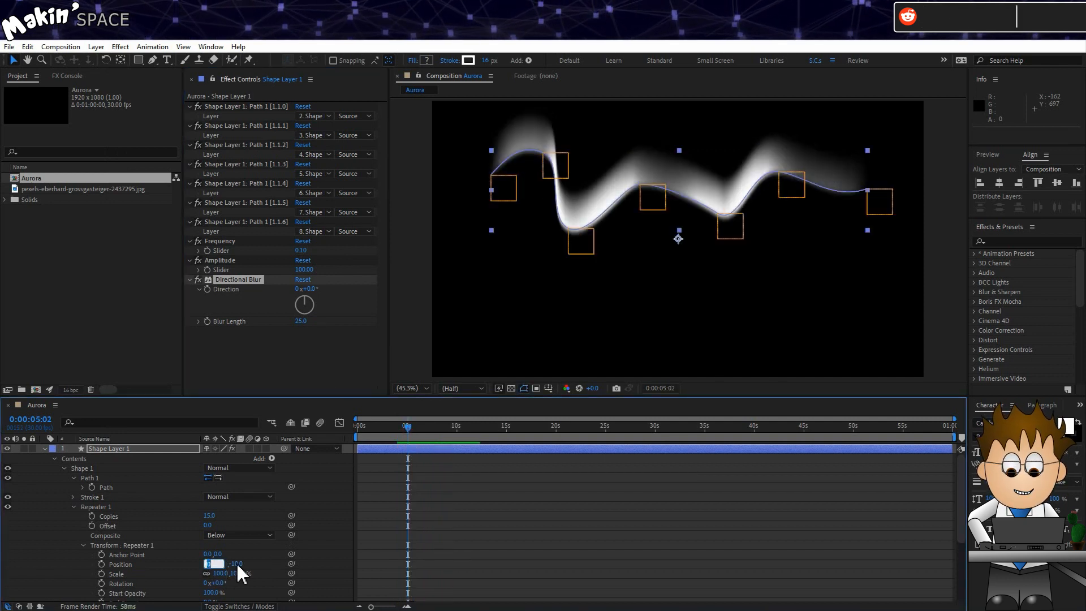
key("Return")
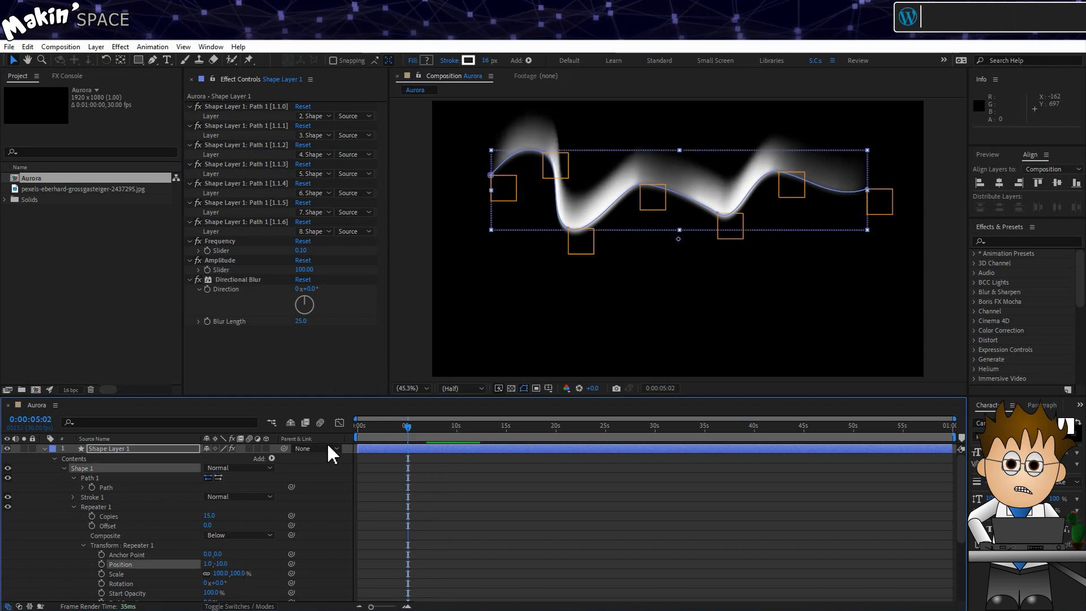
left_click(368, 431)
key("Home")
- Apply a 4-Color Gradient to the ribbon and make Color 1 red
left_click(120, 47)
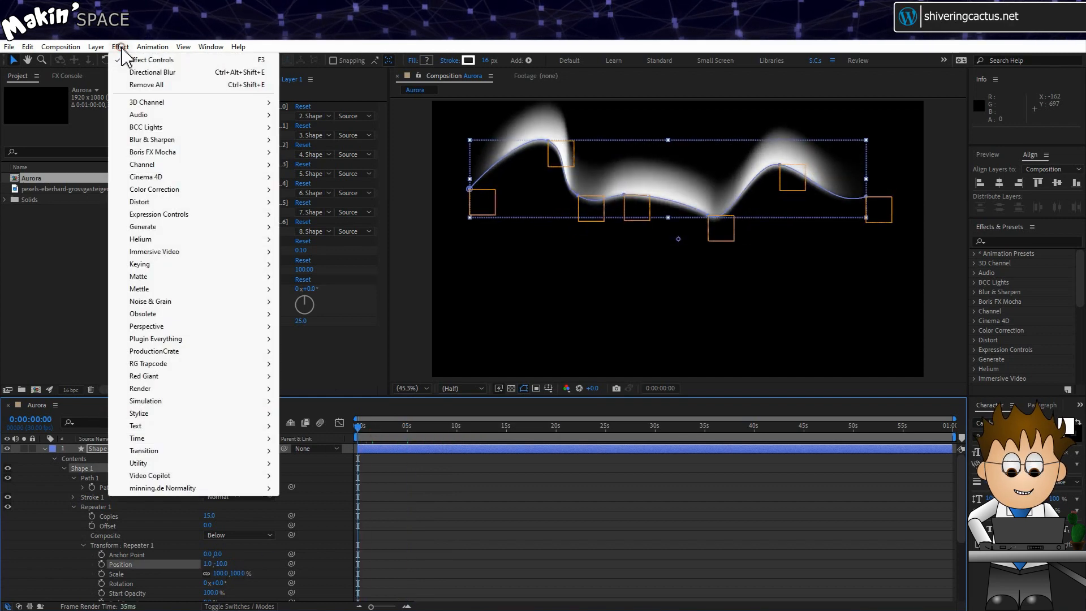
mouse_move(164, 228)
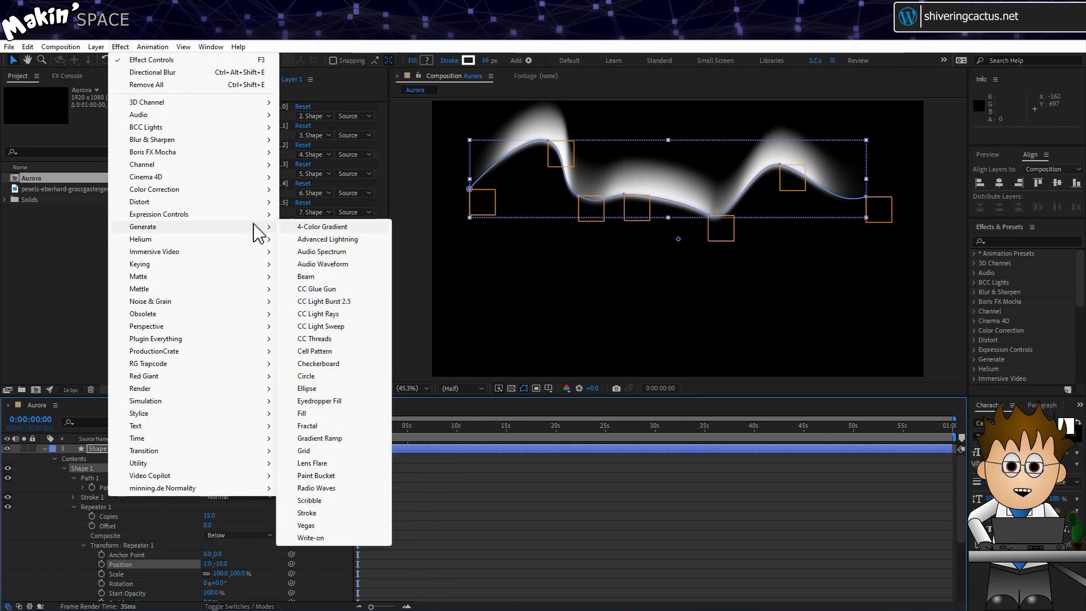
left_click(322, 227)
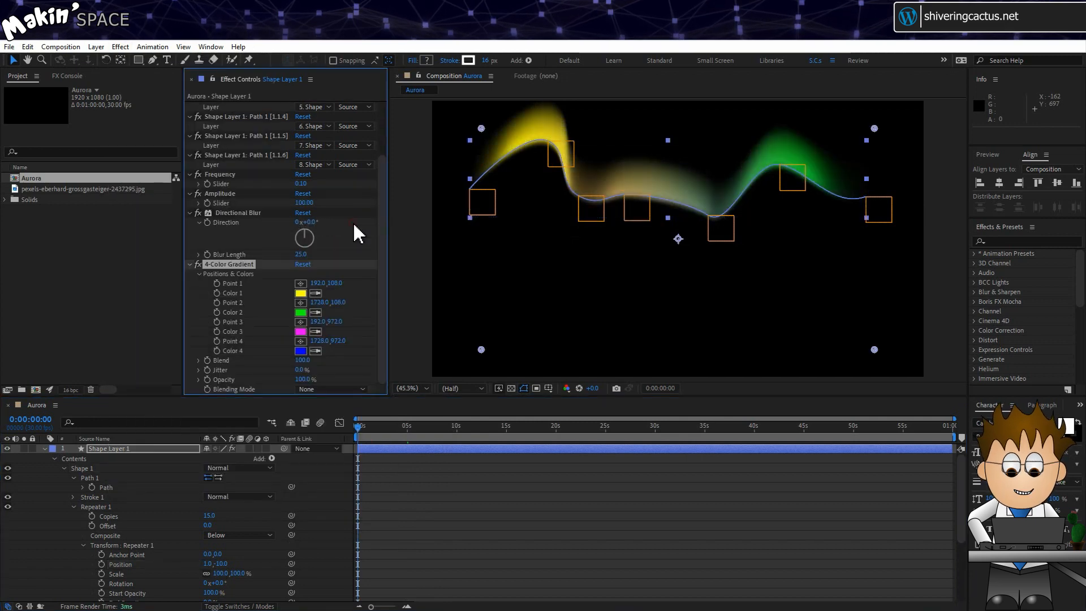
left_click(301, 293)
left_click(302, 277)
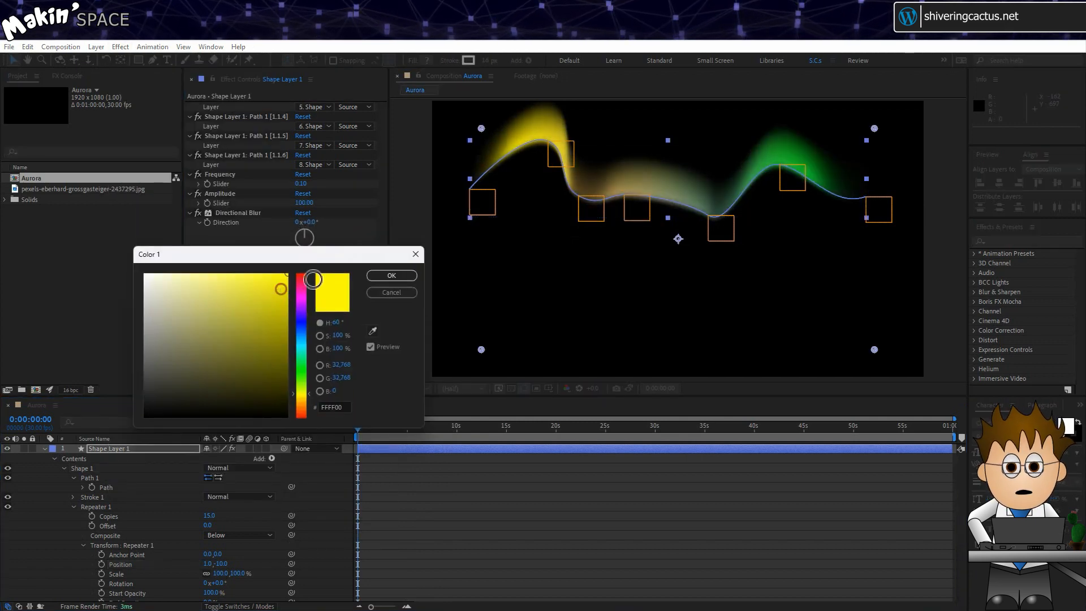
left_click(390, 275)
- Place Point 1 above the frame, the green point centre, the third point left
key("comma")
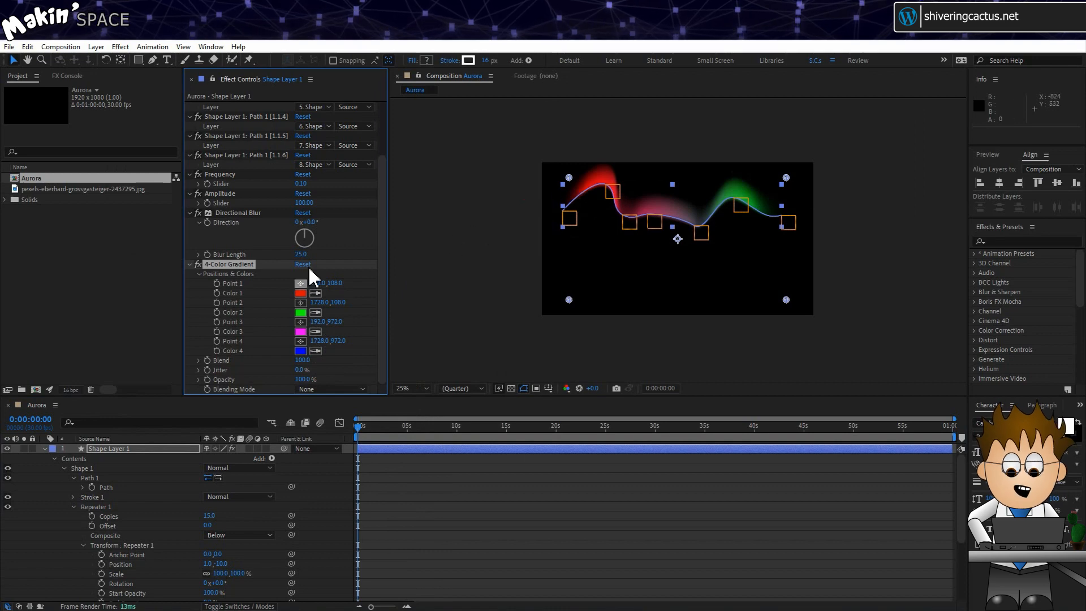
left_click(300, 283)
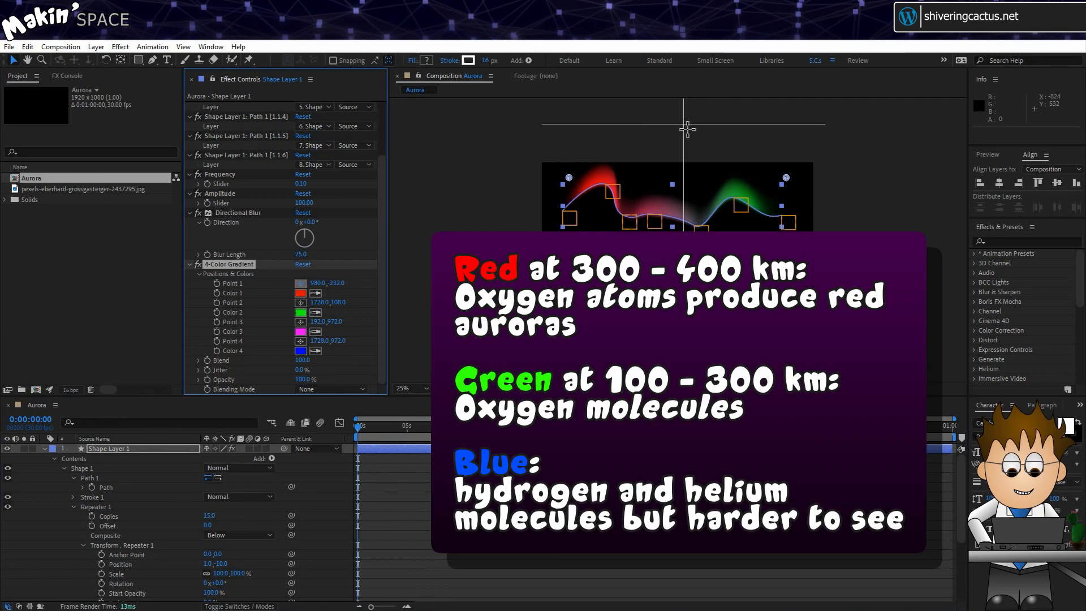
left_click(679, 130)
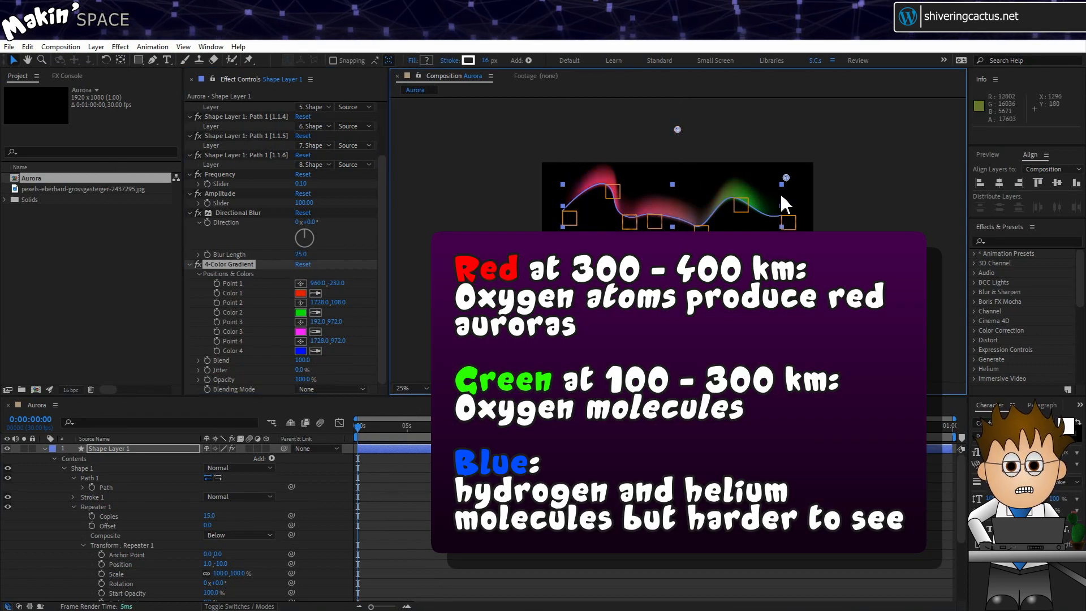
key("period")
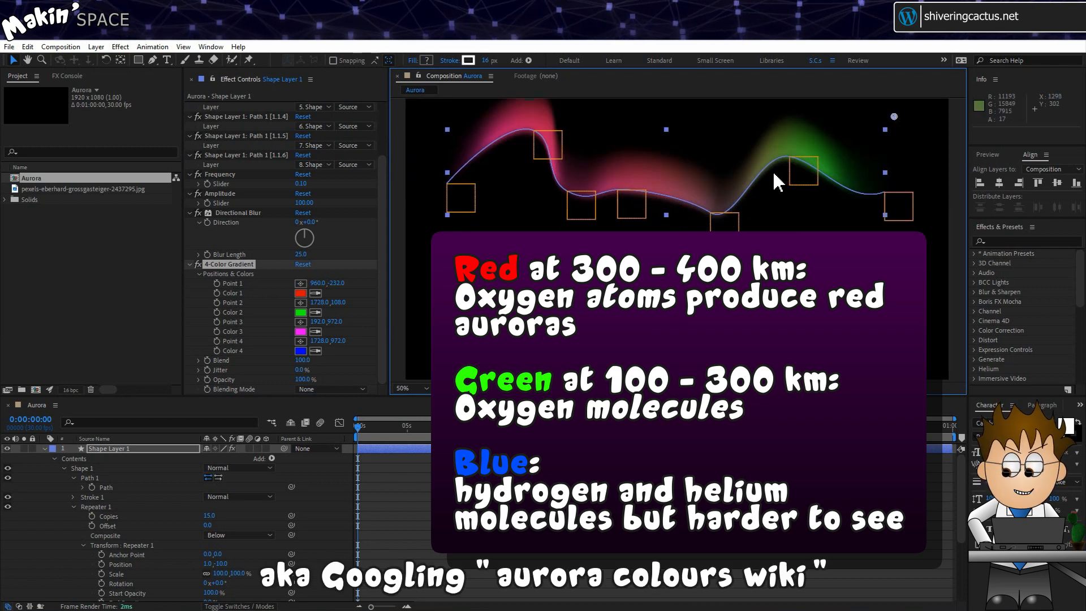
left_click_drag(895, 117, 671, 136)
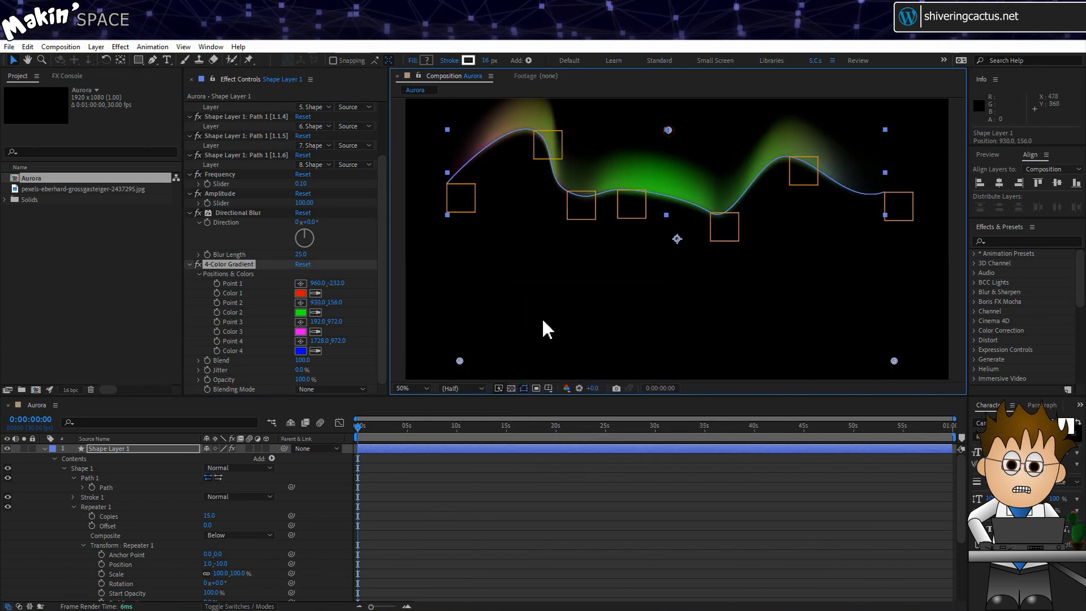
left_click_drag(460, 361, 449, 198)
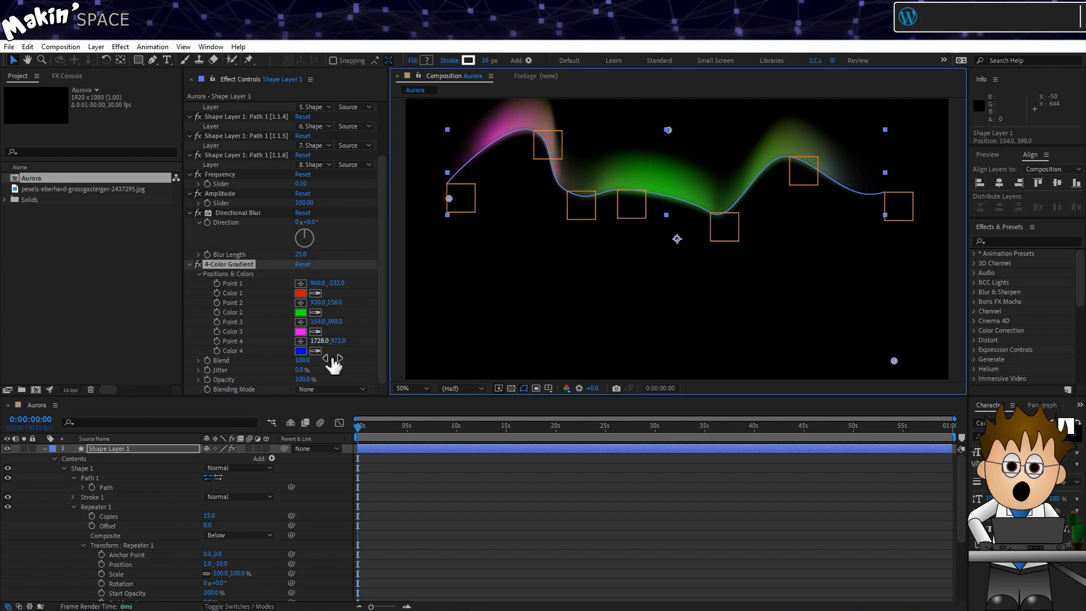
- Make Color 3 cyan, move the blue point to the ribbon's right end, and enable Point 1's expression
left_click(301, 331)
left_click(303, 339)
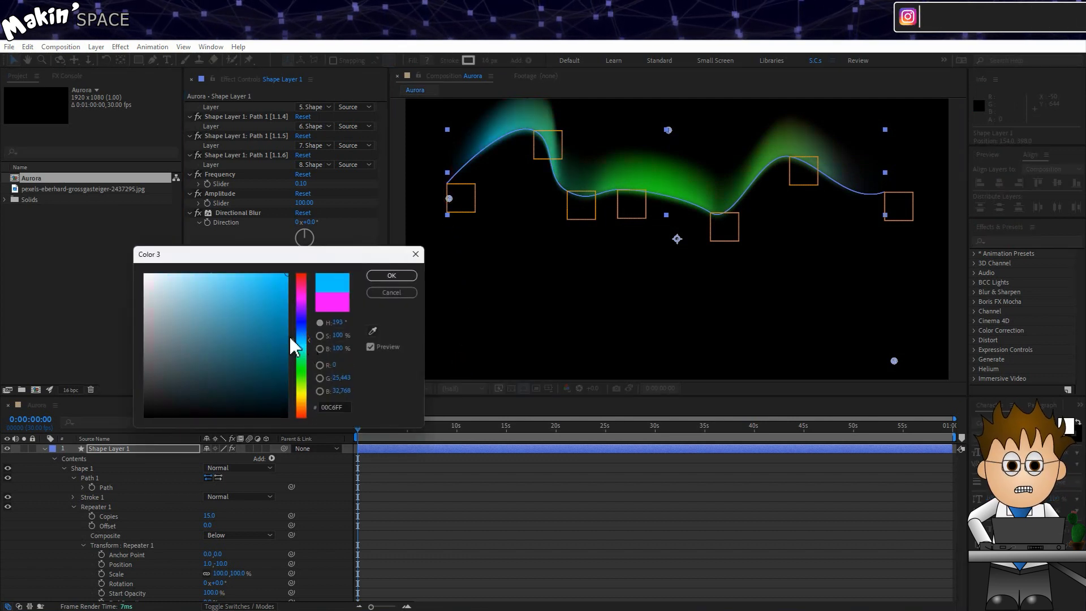
left_click(308, 344)
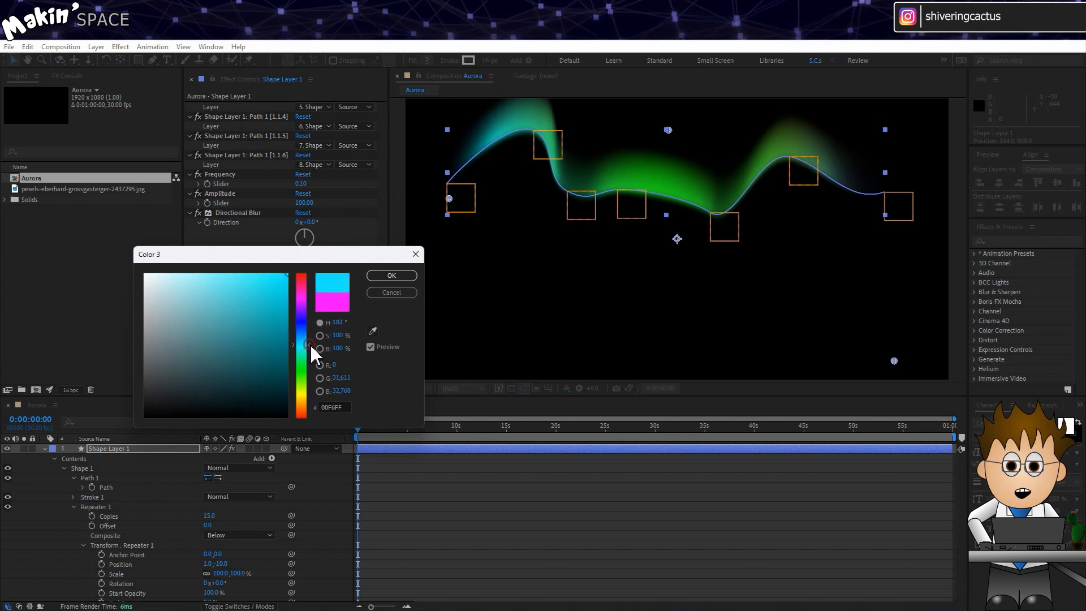
left_click(391, 276)
left_click_drag(892, 361, 878, 222)
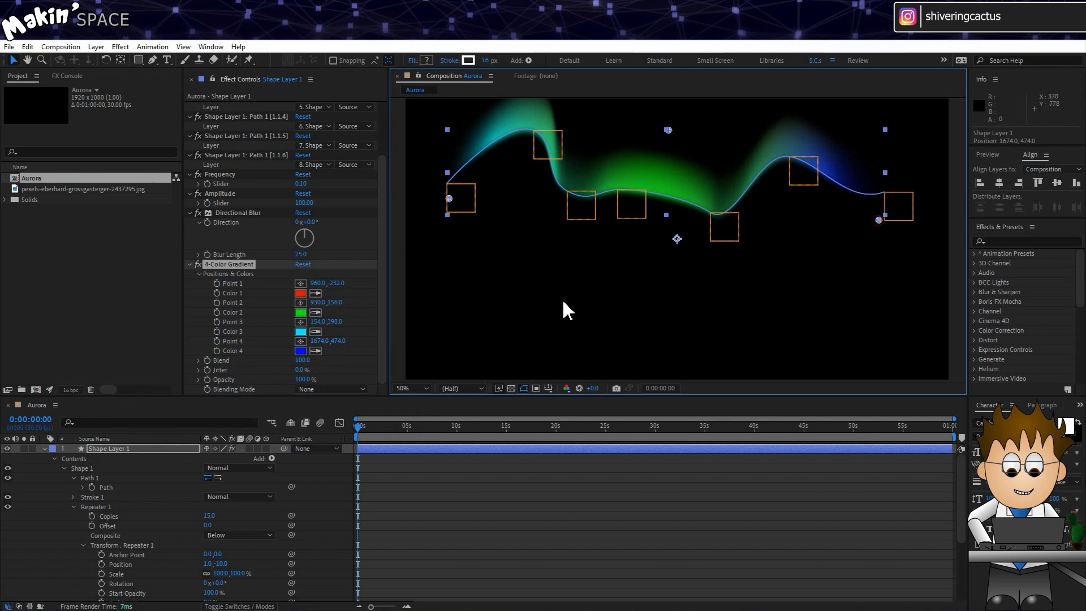
left_click(218, 284, "alt")
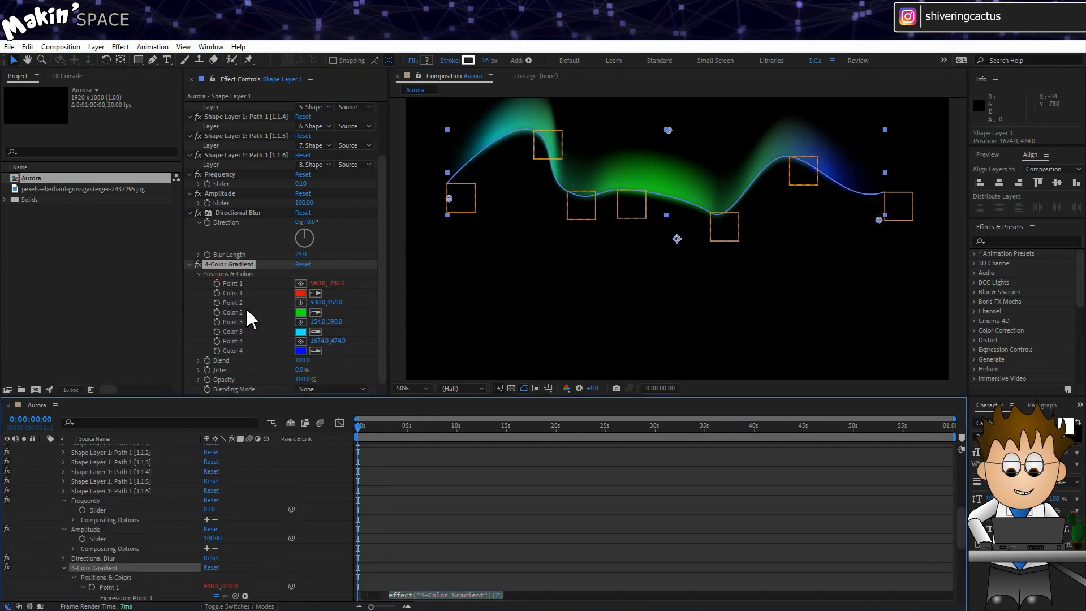
- Write Point 1's expression: X = wiggle(0.1,1000)[0]; Y = value[1]; [X,Y]
type("x = wiggle(")
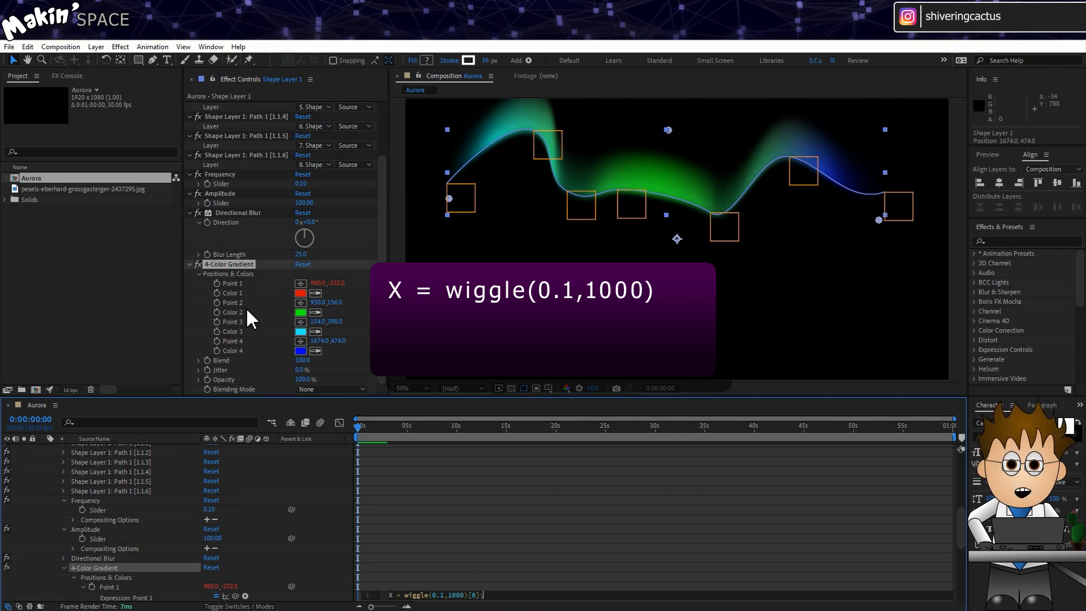
key("Return")
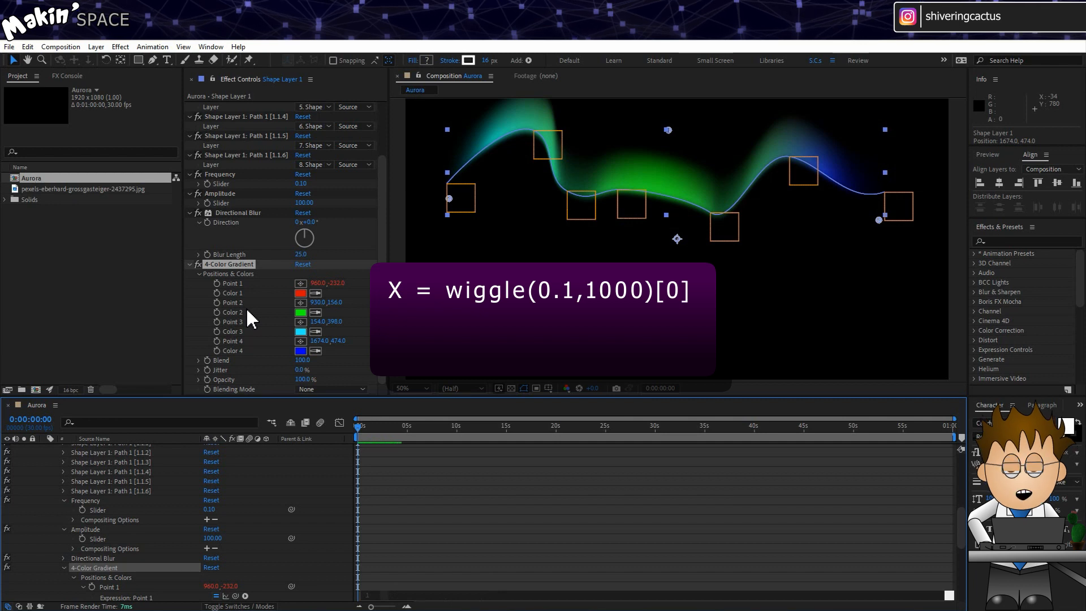
type("Y = val")
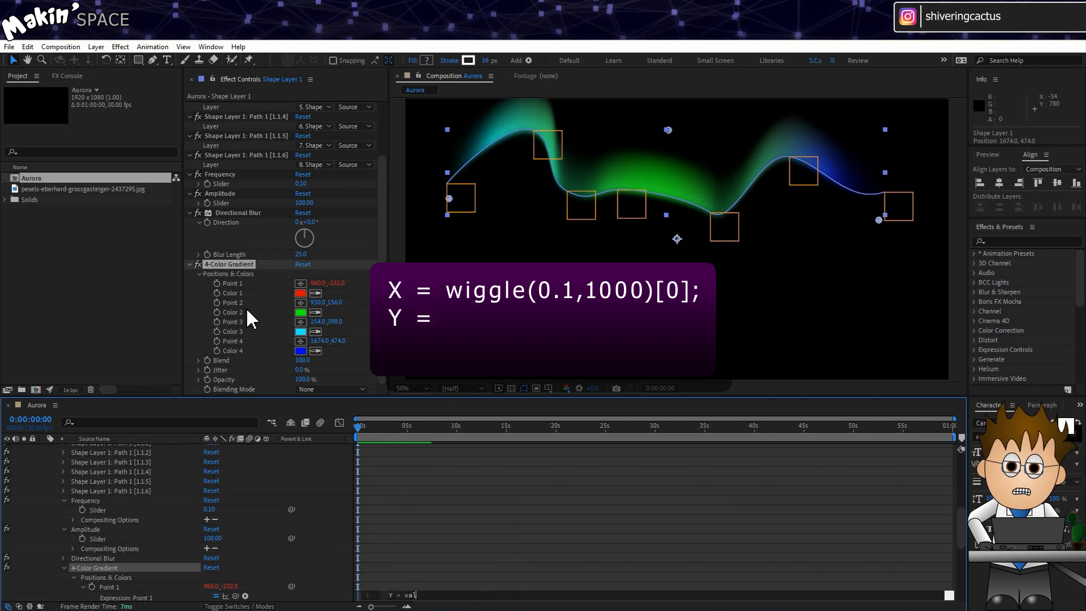
type("ue[1]'[X,")
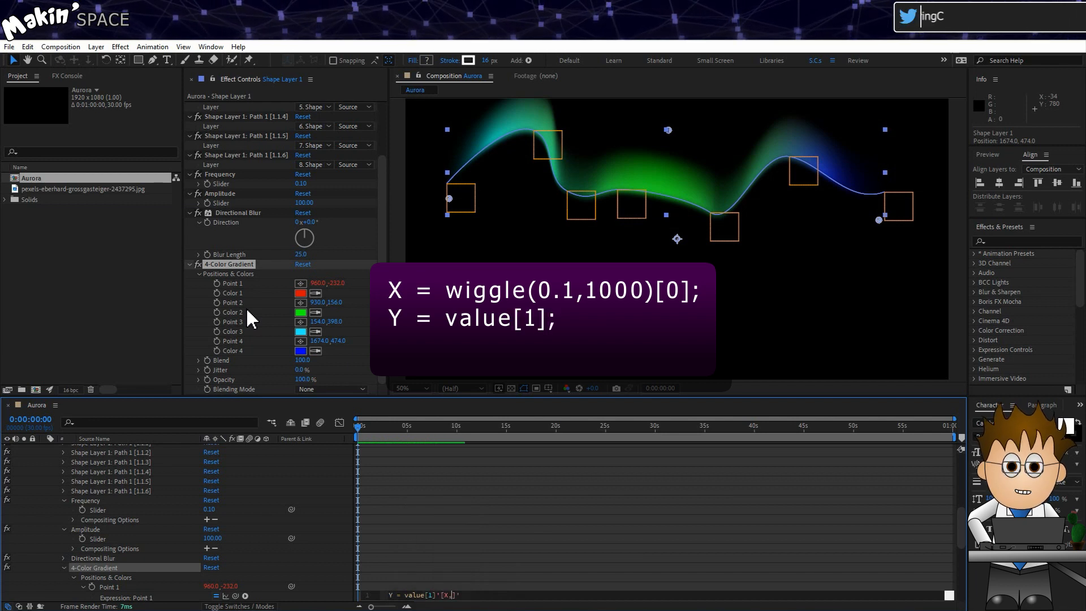
type("Y")
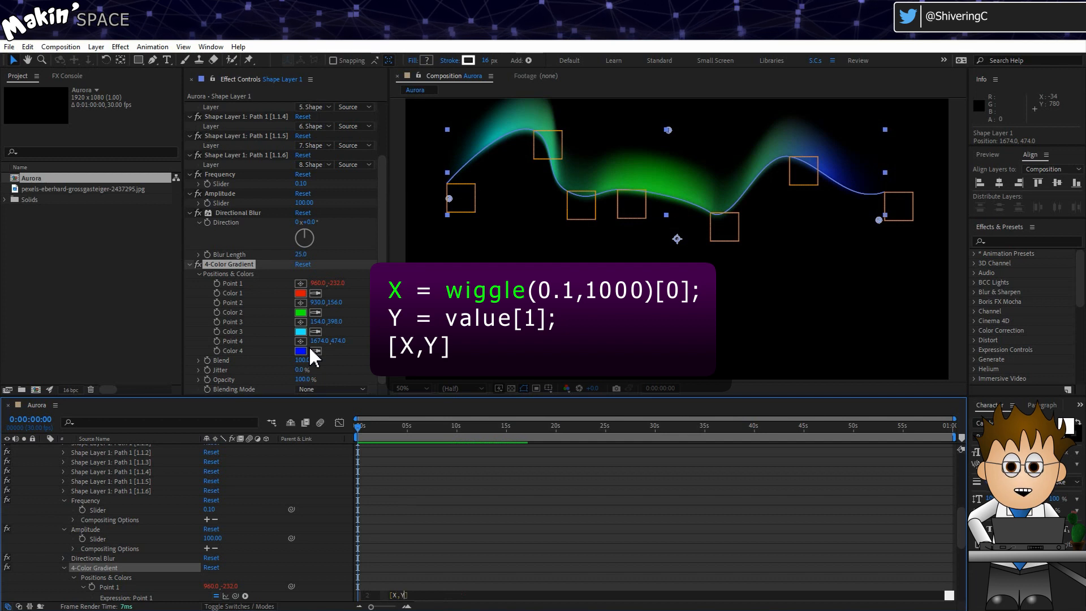
- Commit the finished horizontal wiggle expression on Point 1
left_click(331, 543)
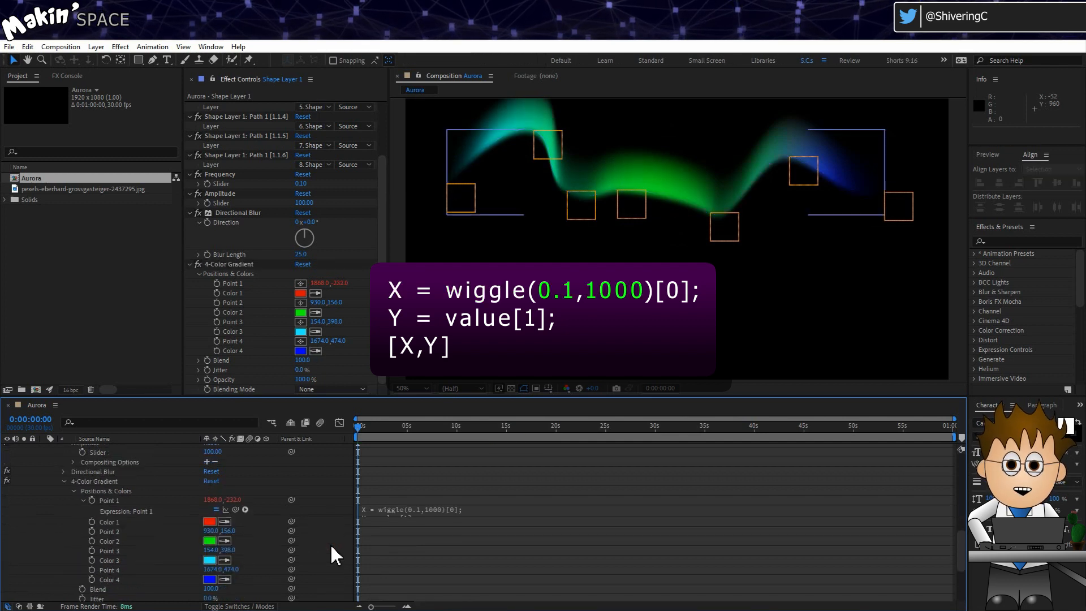
left_click(407, 516)
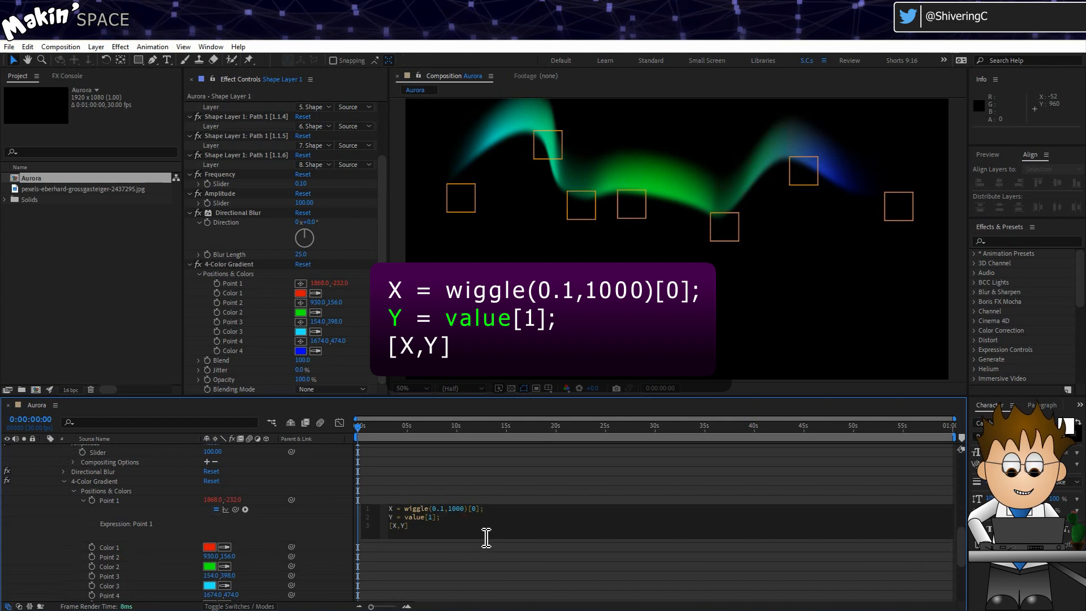
scroll(590, 234, "down", 2)
left_click(425, 490)
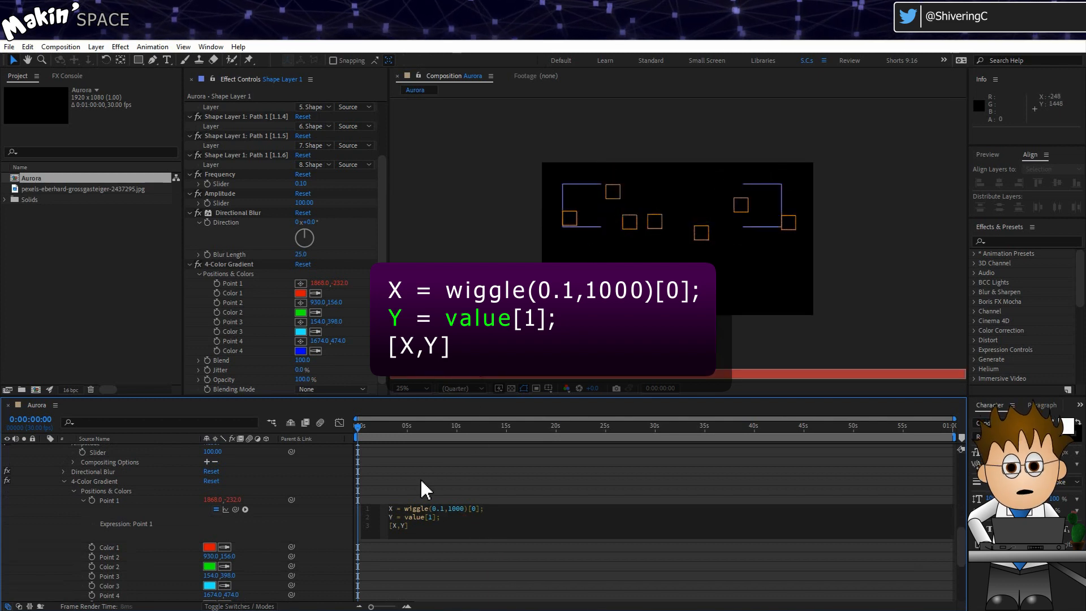
left_click(318, 526)
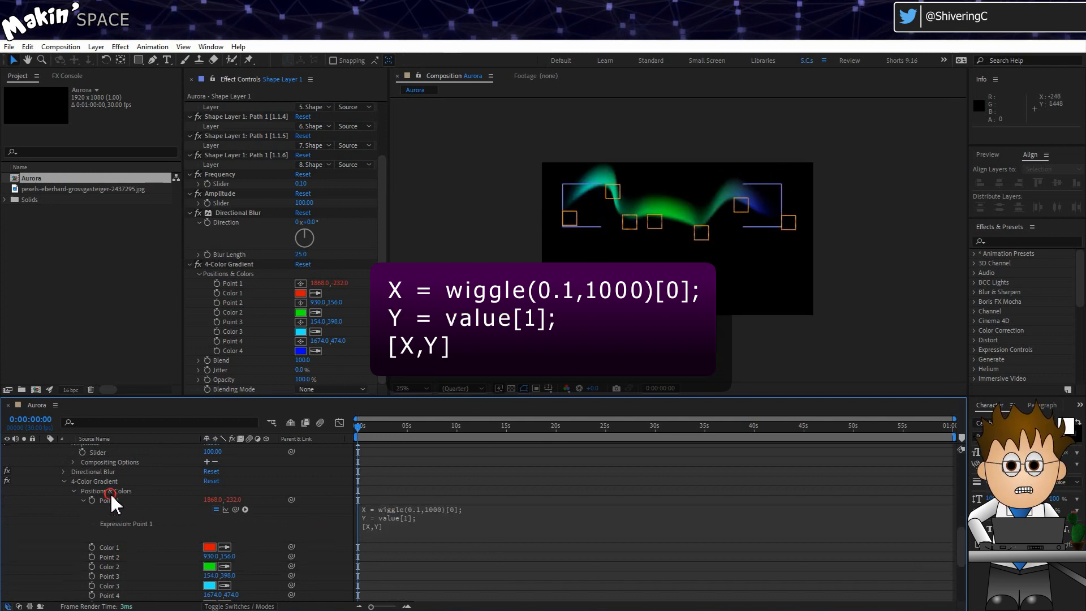
- Scrub the timeline to preview the drifting gradient and copy Point 1's expression
left_click(96, 480)
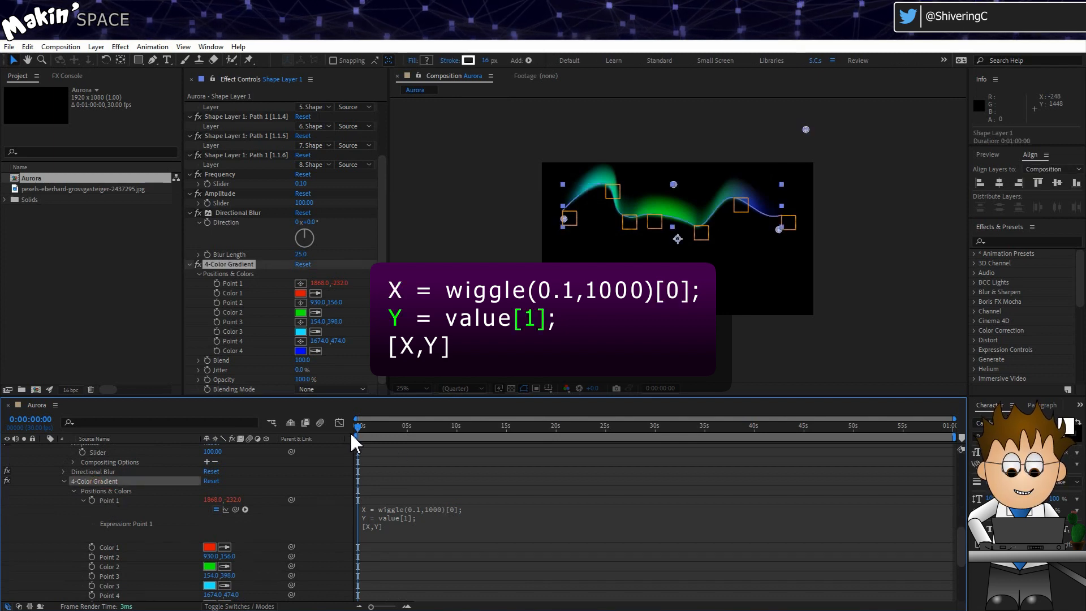
left_click_drag(351, 434, 438, 437)
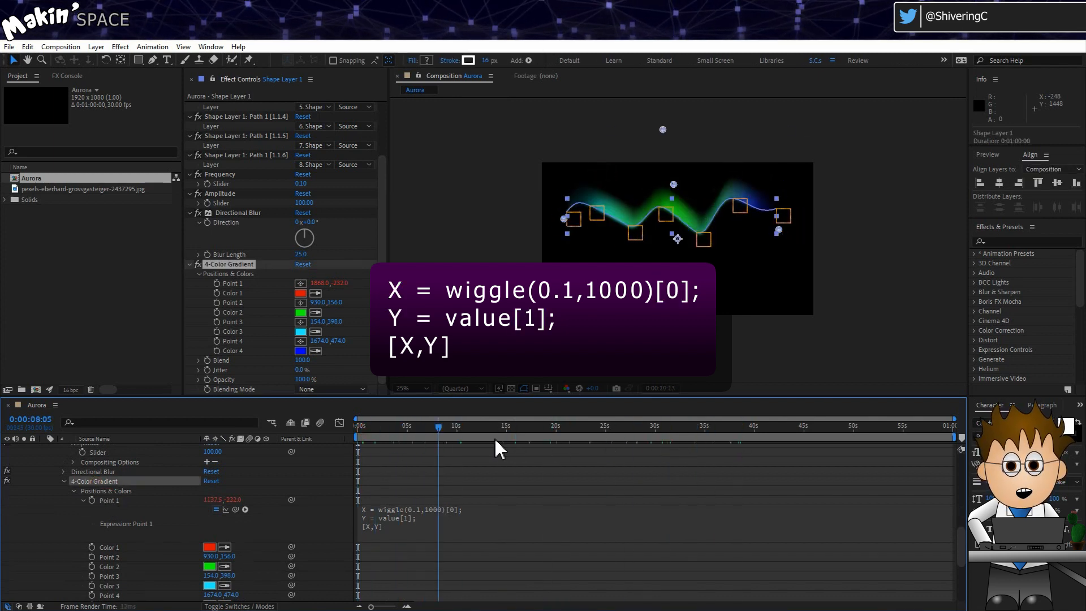
mouse_move(358, 436)
left_mouse_down()
mouse_move(850, 435)
mouse_move(355, 439)
left_mouse_up()
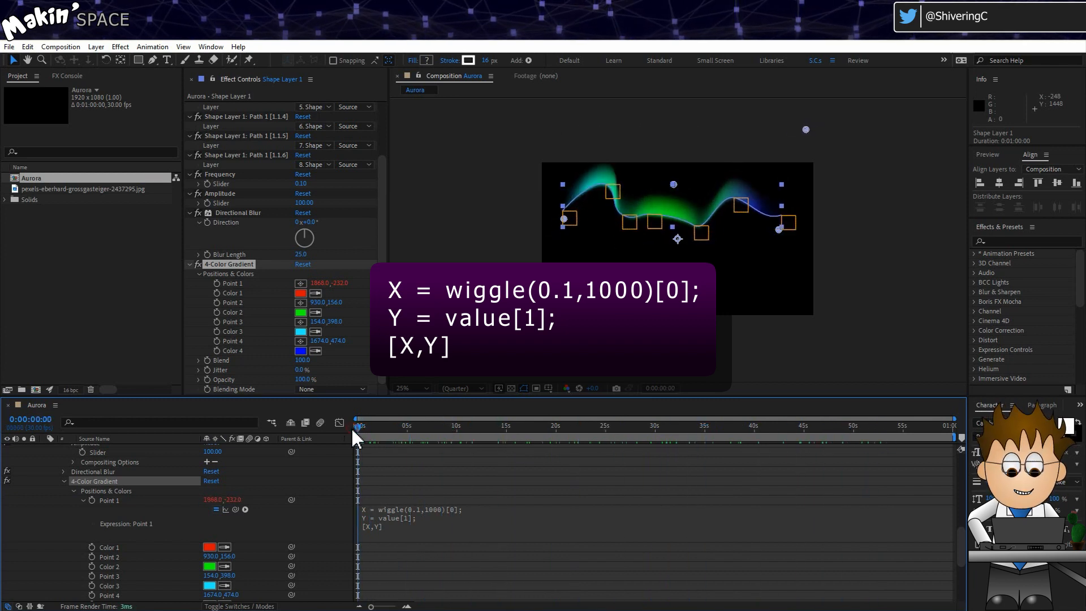
left_click(419, 523)
left_click(349, 540)
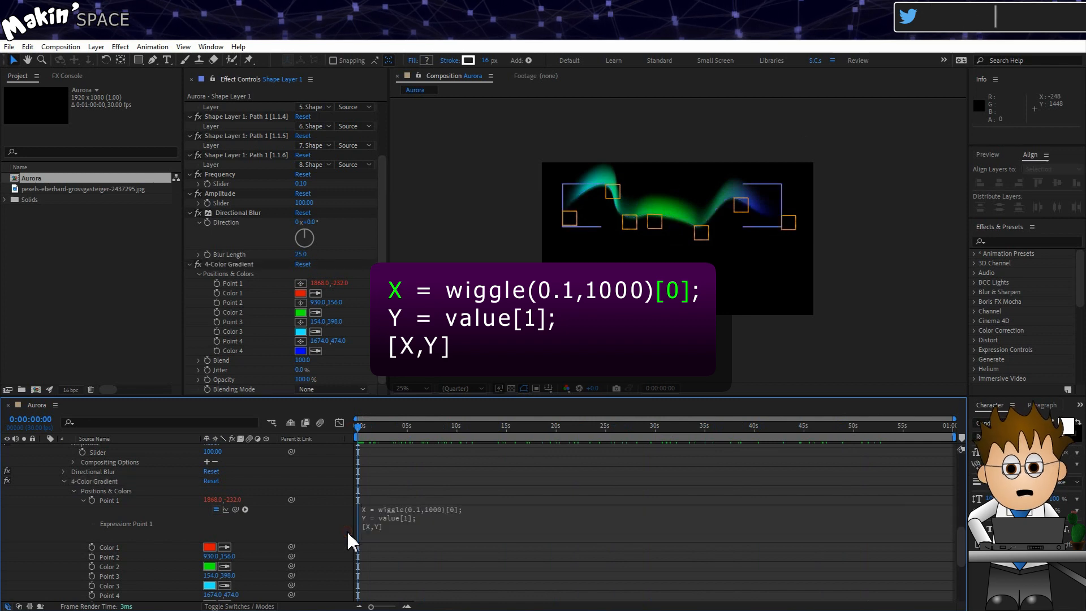
- Paste the wiggle expression onto gradient Points 2, 3 and 4
left_click(91, 557, "alt")
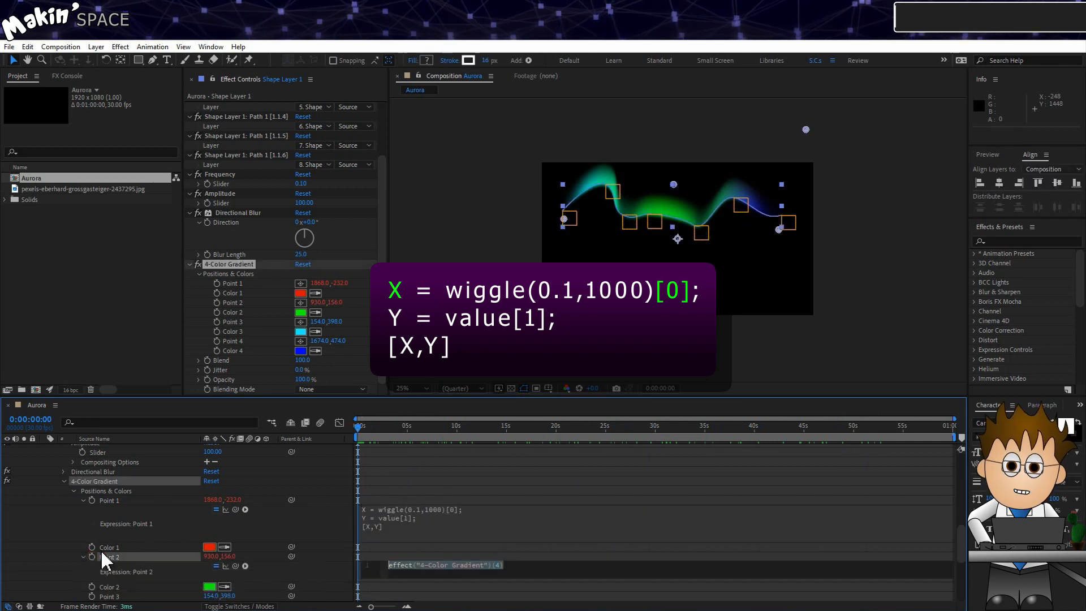
type("X = wiggle(0.1,1000)[0]; Y = value[1]; [X,Y]")
left_click(104, 524)
scroll(85, 521, "down", 2)
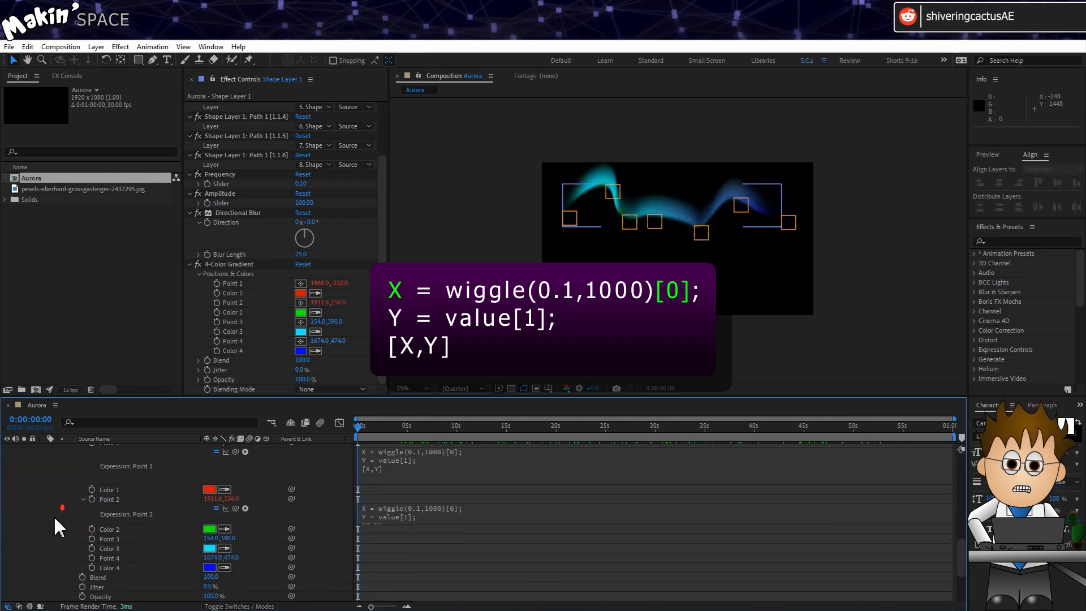
left_click(89, 539, "alt")
type("X = wiggle(0.1,1000)[0]; Y = value[1]; [X,Y]")
left_click(83, 564)
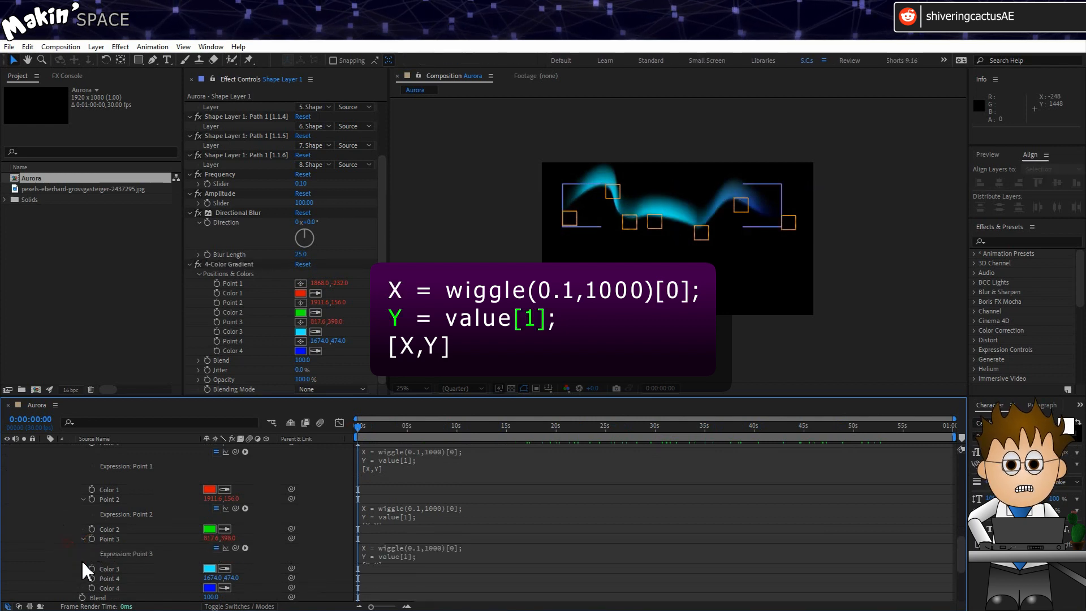
left_click(92, 578, "alt")
type("X = wiggle(0.1,1000)[0]; Y = value[1]; [X,Y]")
left_click(68, 562)
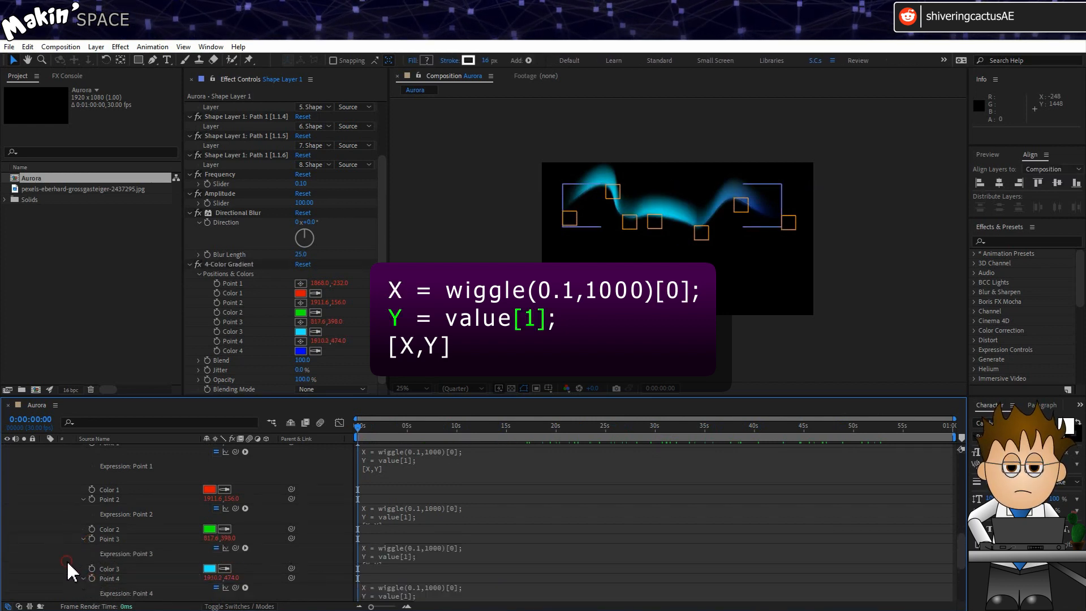
scroll(111, 537, "up", 5)
- Scrub the wiggling gradient, set viewer magnification to Fit, and play the aurora
left_click(107, 568)
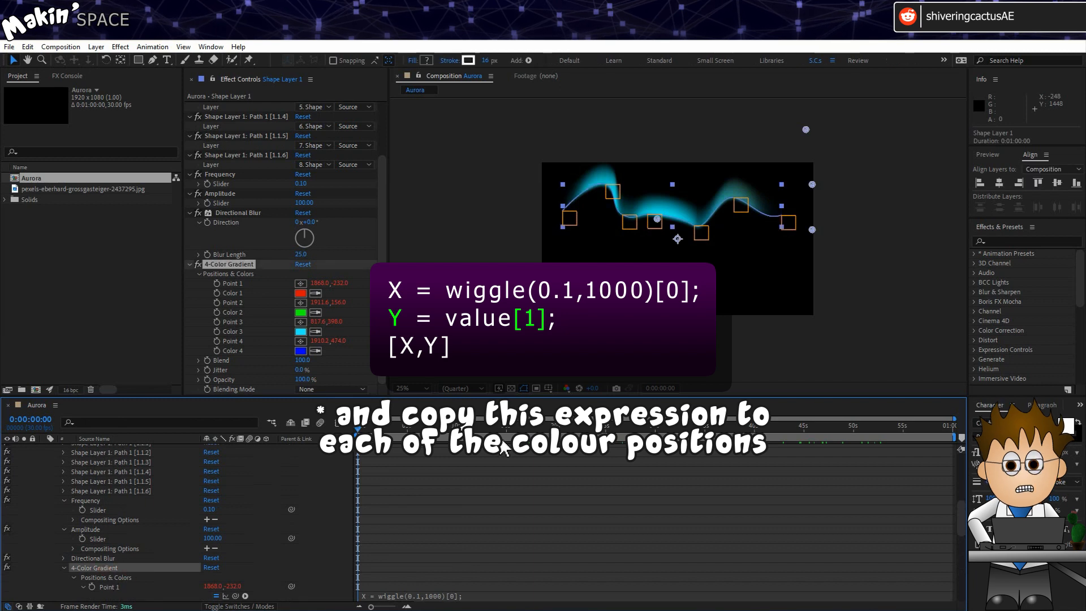
left_click_drag(356, 431, 374, 451)
left_click(416, 390)
left_click(414, 404)
key("space")
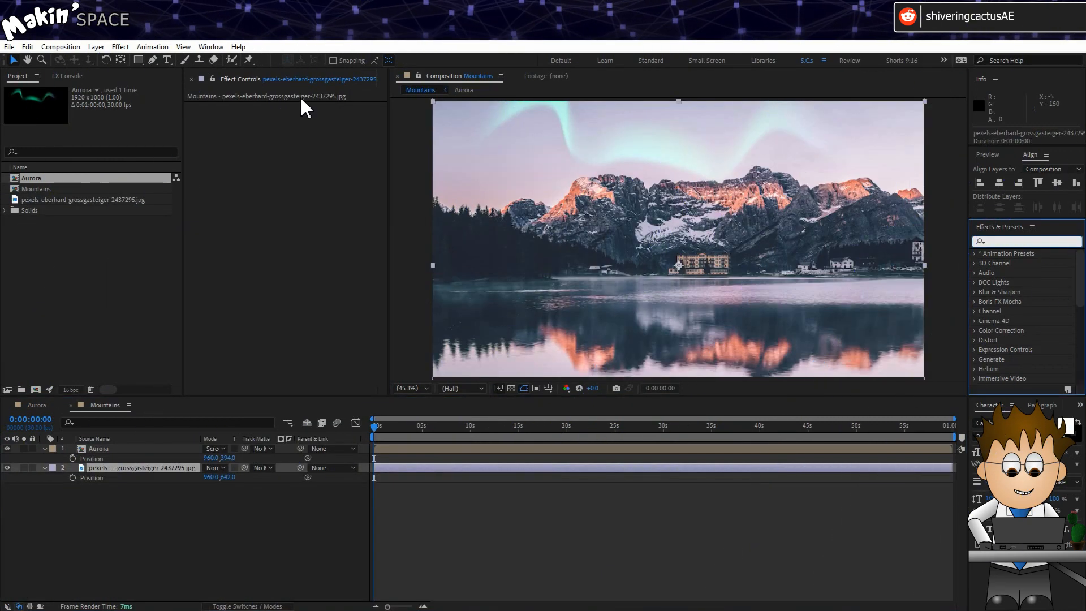
- Duplicate the Aurora layer in the Mountains comp and scale the copy to 100, -100%
type("pall")
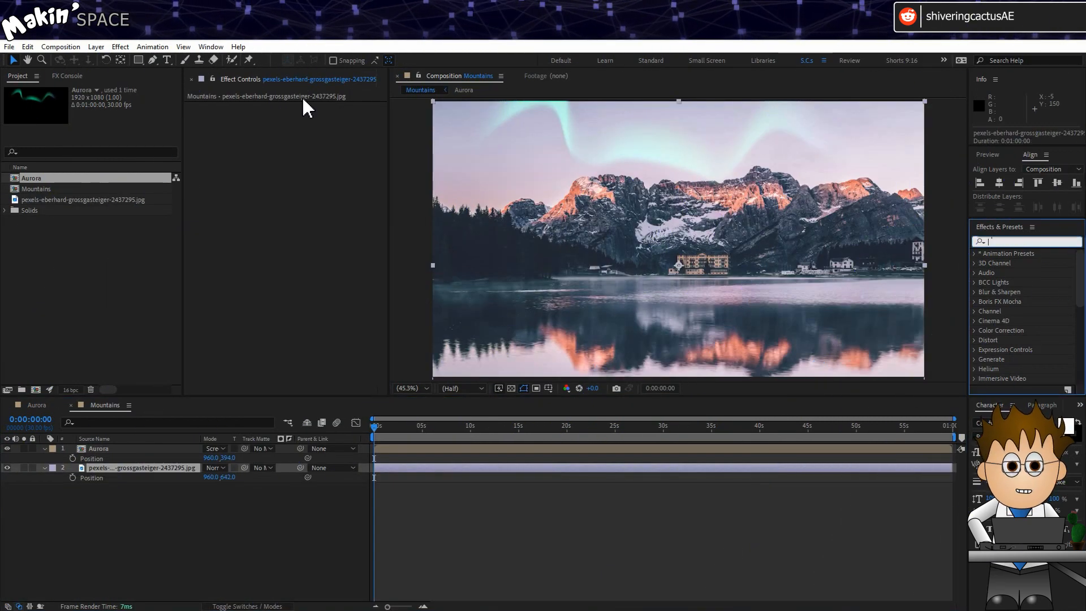
type("t")
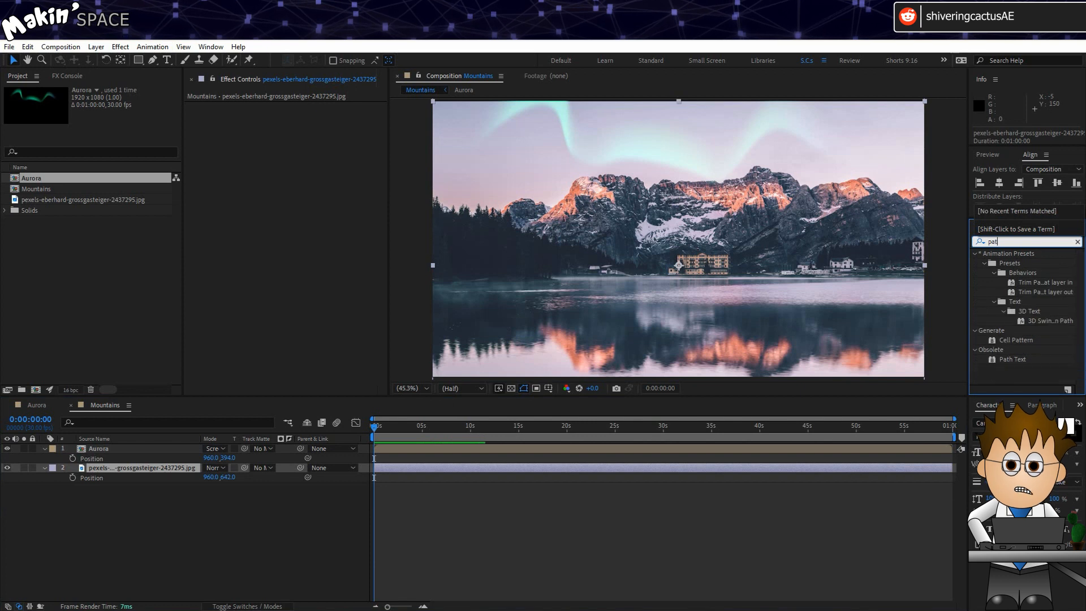
key("BackSpace")
key("BackSpace")
key("BackSpace")
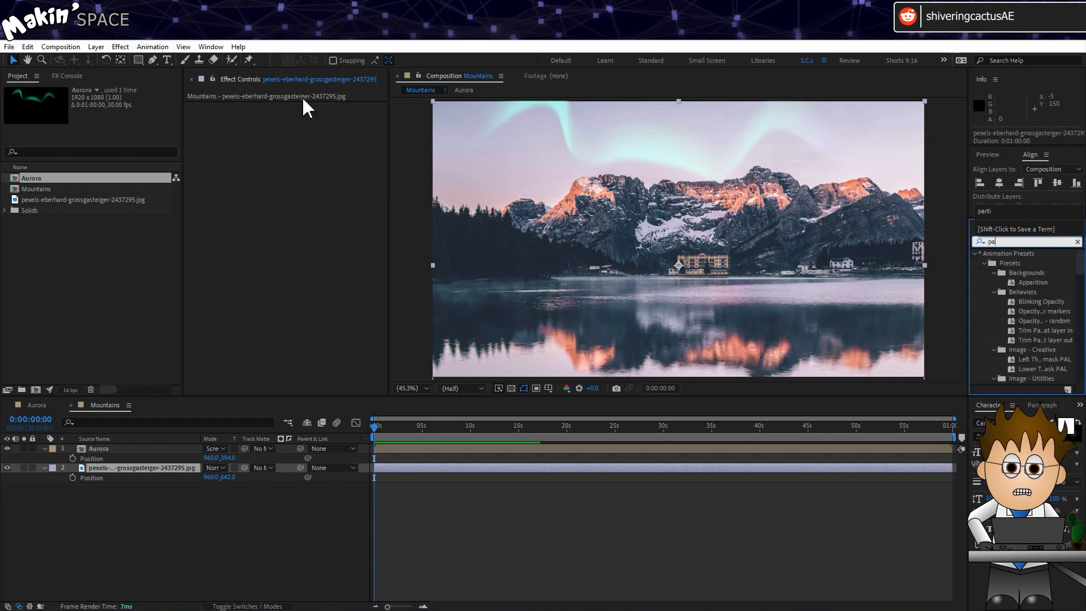
left_click(128, 526)
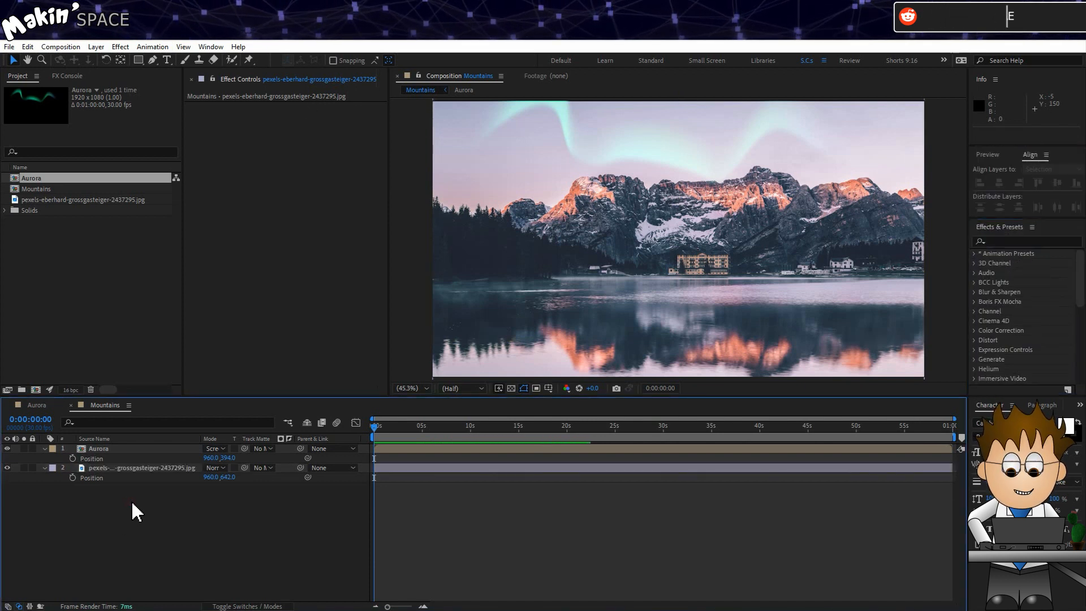
left_click(169, 469)
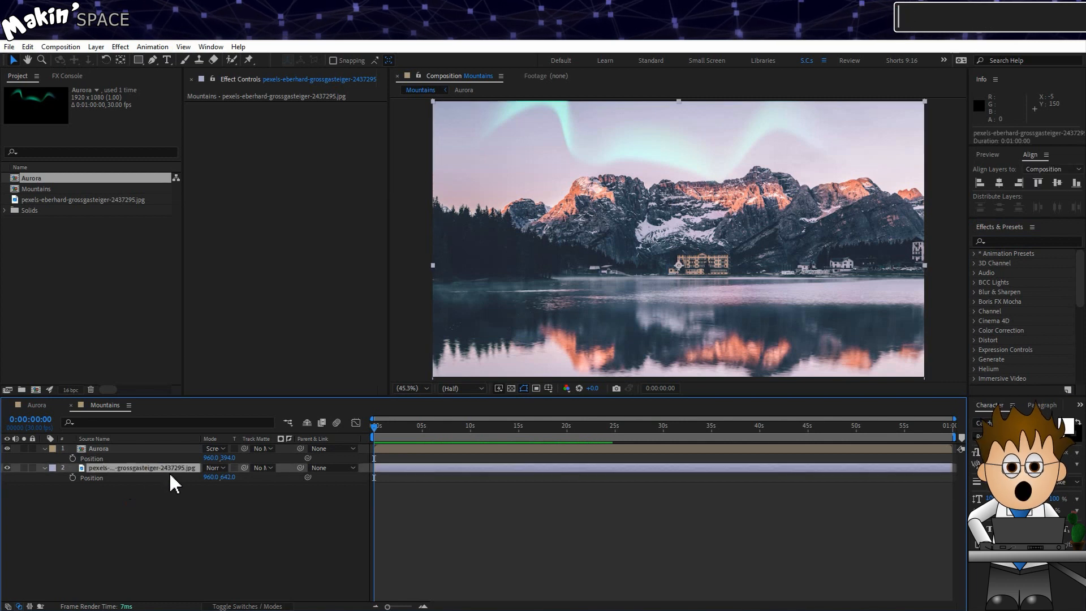
left_click(130, 448)
key("ctrl+d")
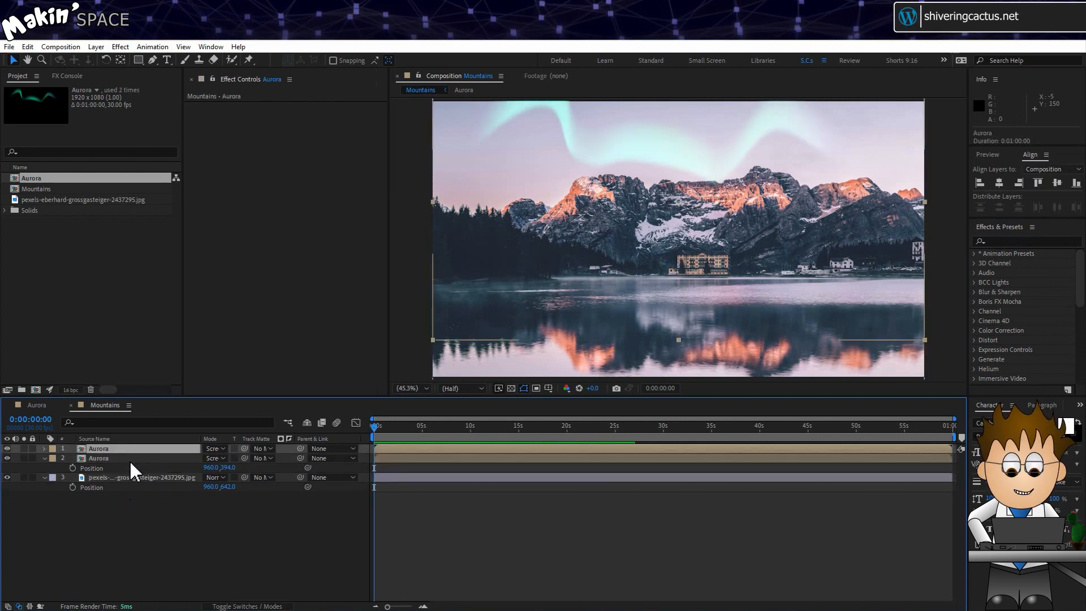
left_click(135, 459)
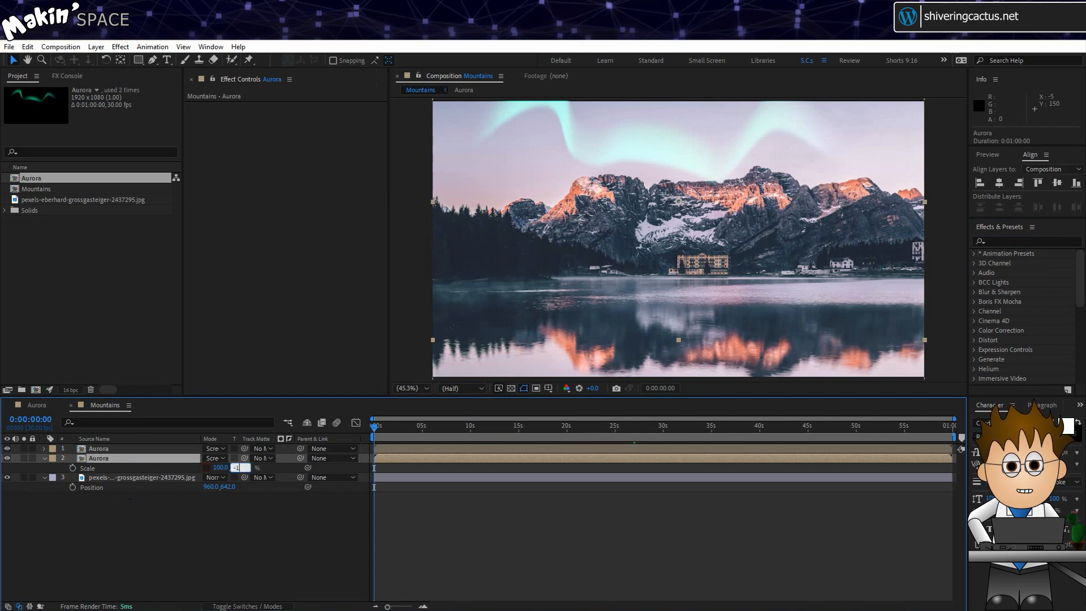
key("Return")
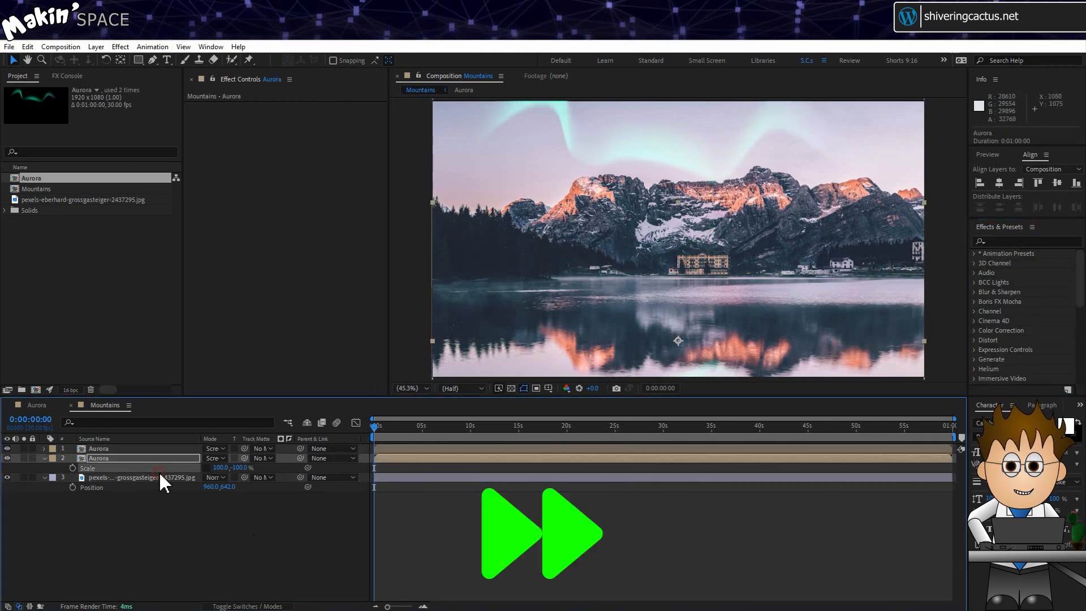
left_click(159, 476)
- Apply Color Profile Converter to the lake photo with Linearize Output Profile on
left_click(119, 47)
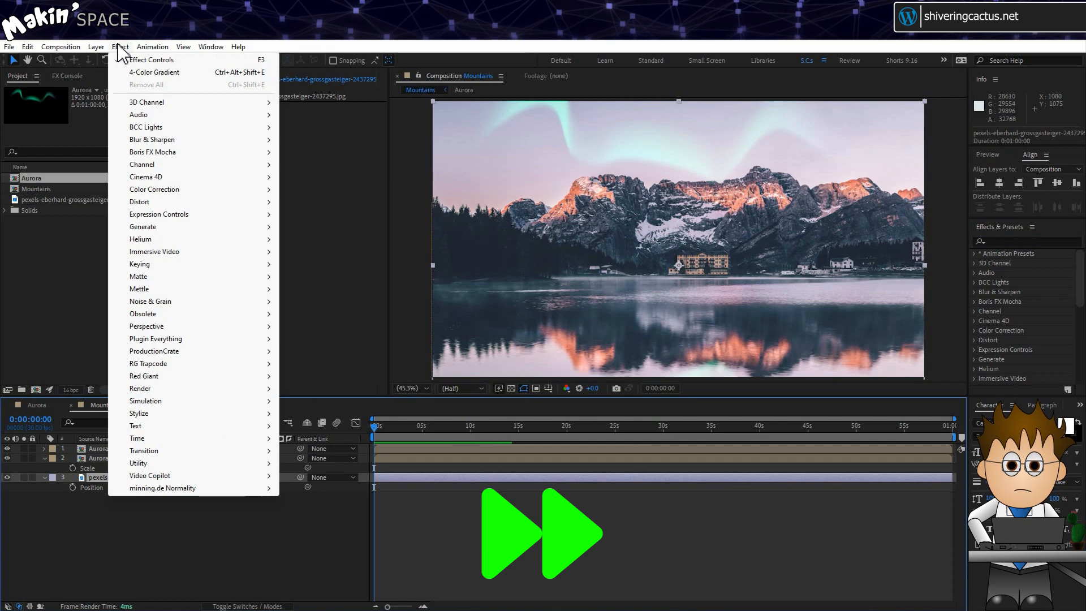
mouse_move(189, 462)
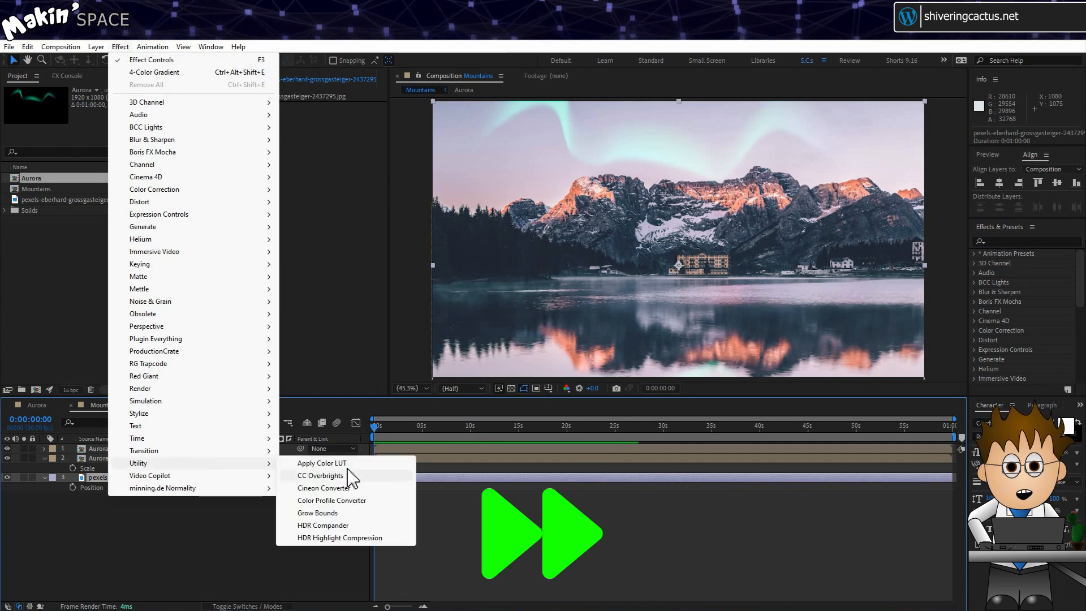
left_click(368, 500)
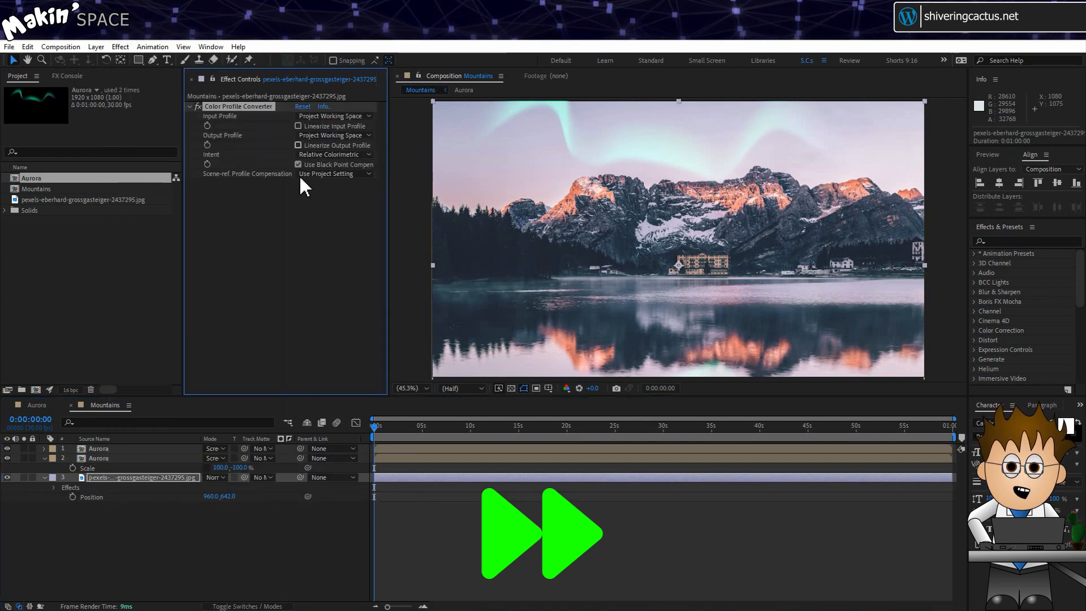
left_click(298, 145)
- Add Lumetri Color to the photo with the SL BLUE DAY4NITE creative look
left_click(120, 47)
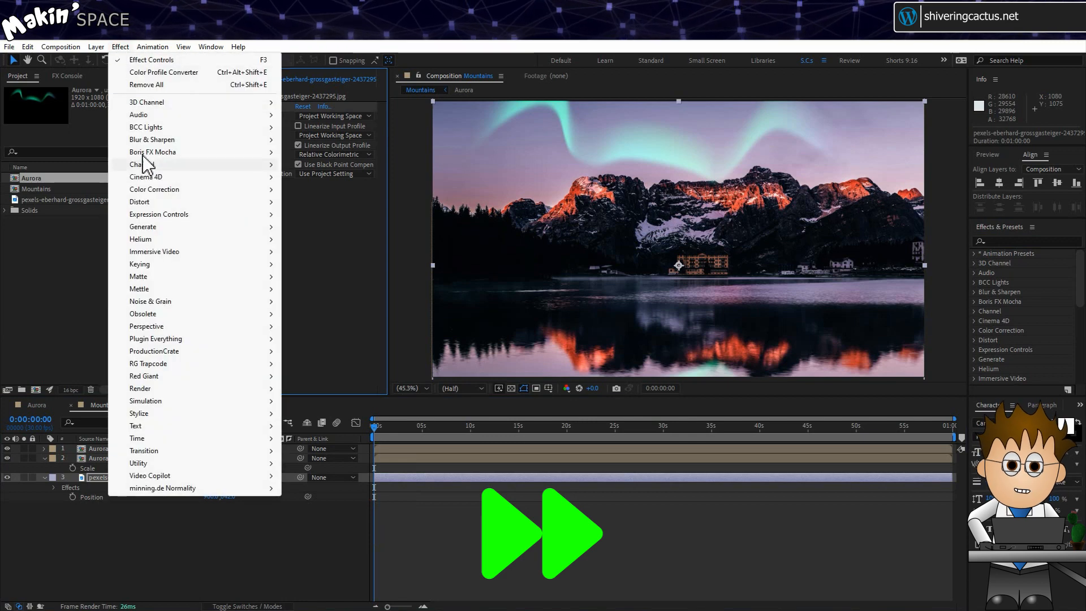
mouse_move(150, 189)
left_click(325, 513)
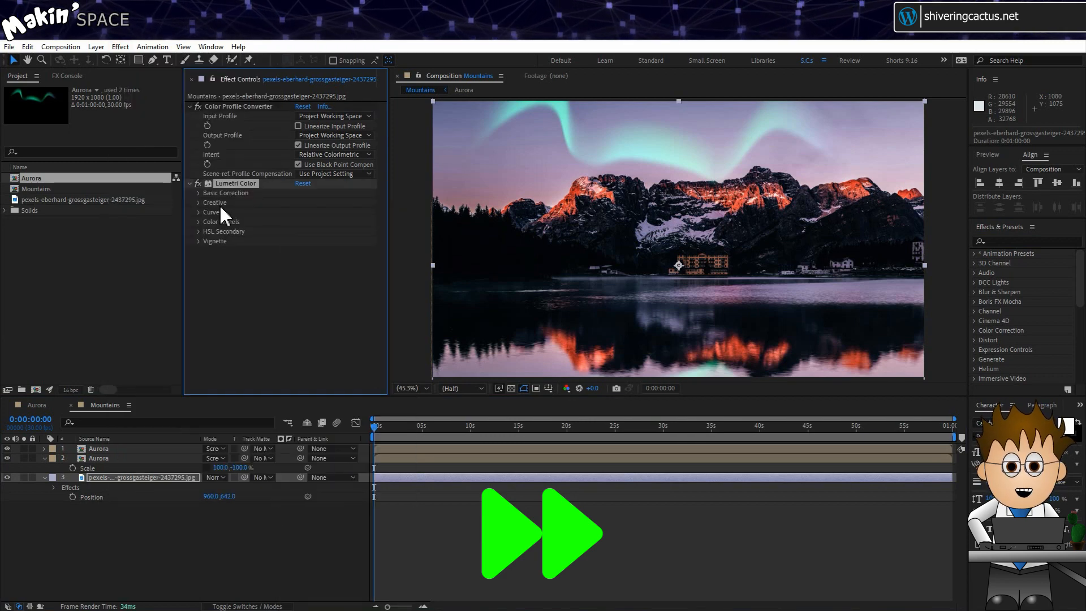
left_click(198, 202)
left_click(319, 223)
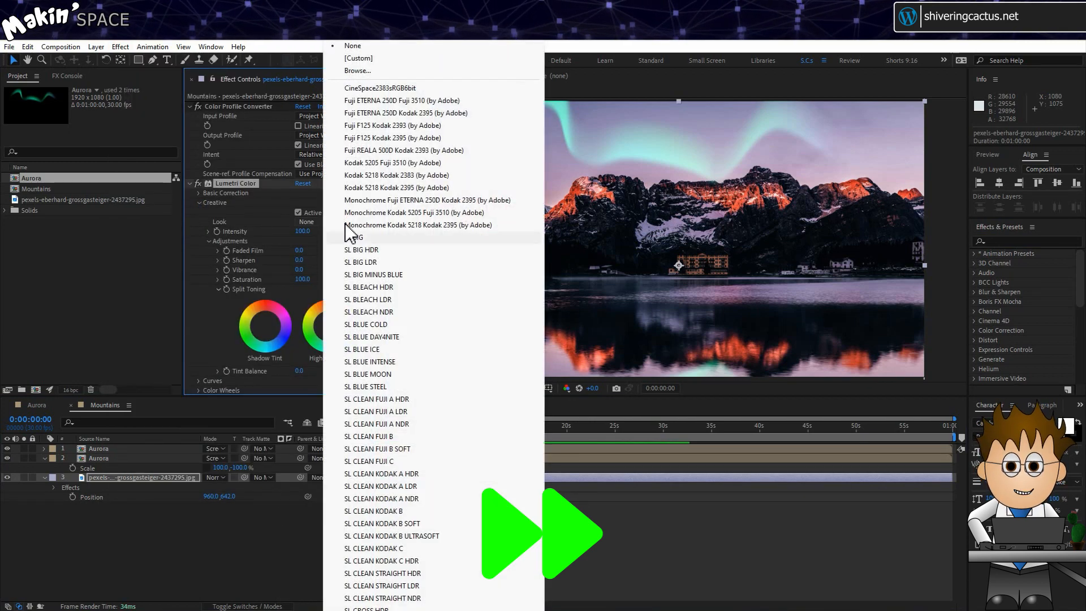
left_click(383, 337)
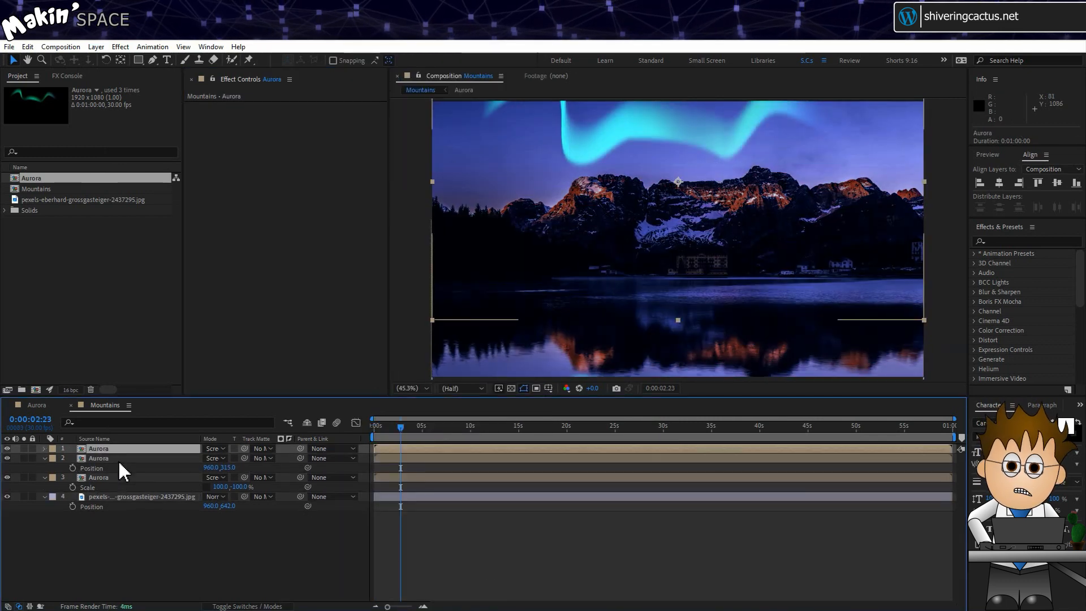
left_click(120, 46)
- Add Gaussian Blur and CC Scale Wipe to the aurora copy
left_click(315, 260)
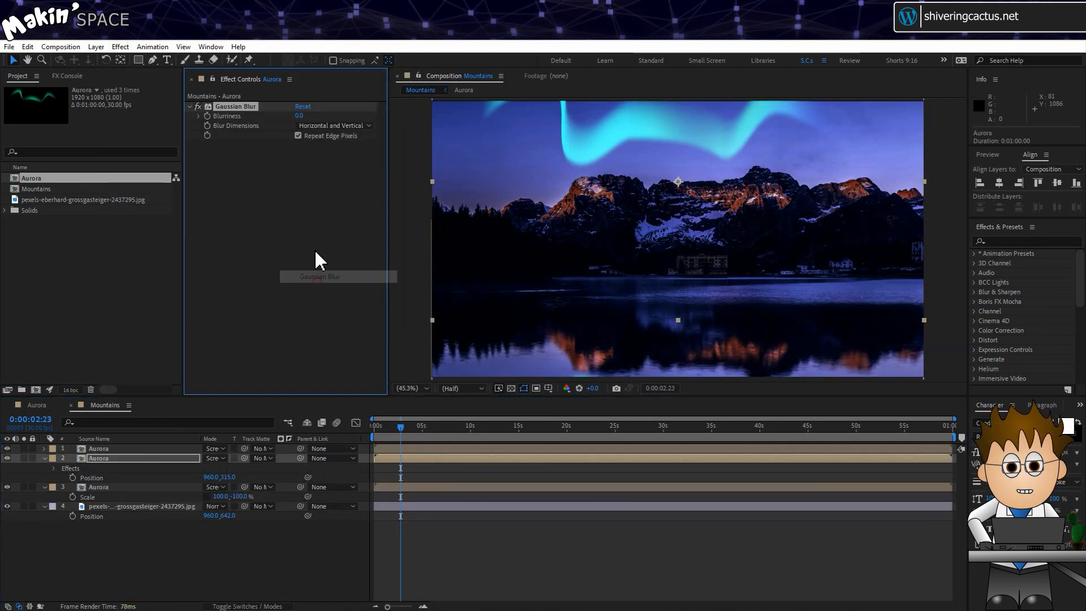
left_click(114, 48)
mouse_move(269, 451)
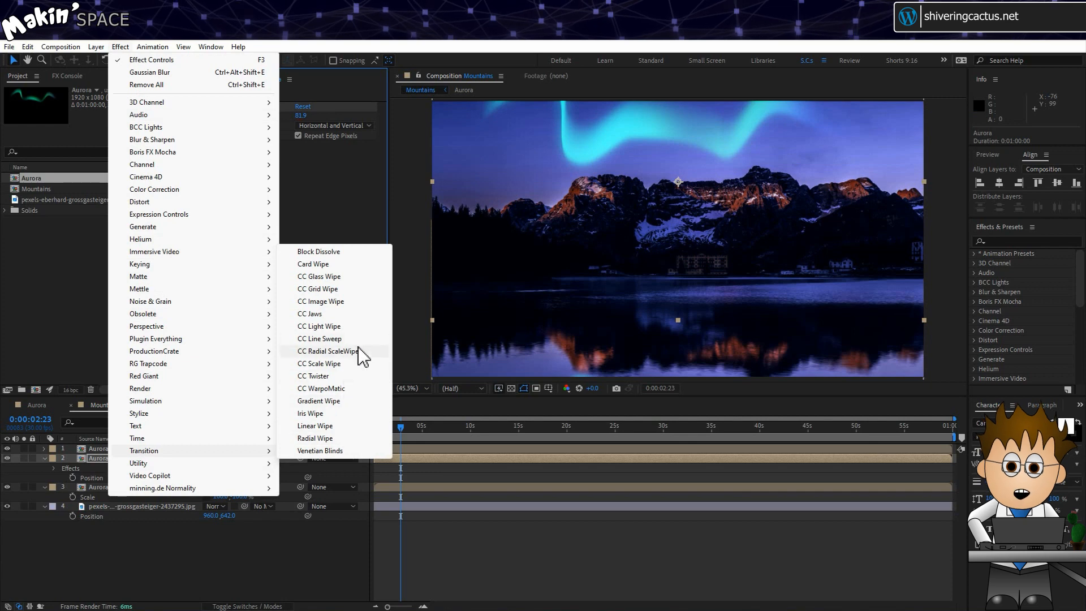
left_click(319, 363)
left_click(126, 460)
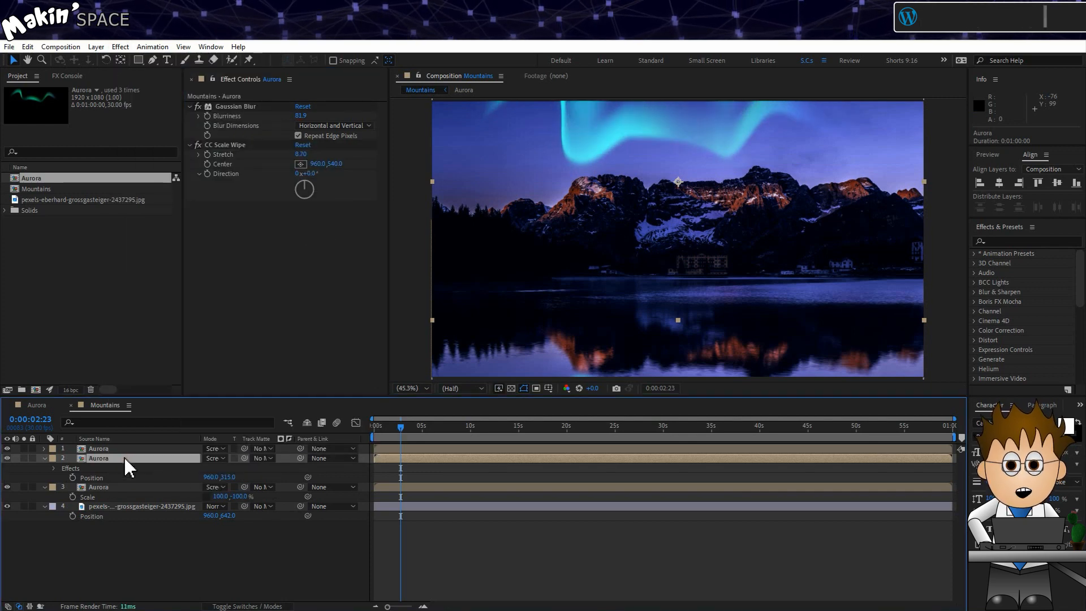
key("p")
- Position the copy over the lake, Stretch the wipe to 10.60, Direction 180°, raise its Center
left_click_drag(497, 459, 561, 459)
left_click_drag(301, 154, 306, 199)
left_click(311, 173)
type("180")
key("Return")
left_click_drag(335, 164, 277, 164)
left_click_drag(229, 468, 193, 468)
- Change the aurora copy's blend mode from Screen and rewind to the start
left_click(215, 458)
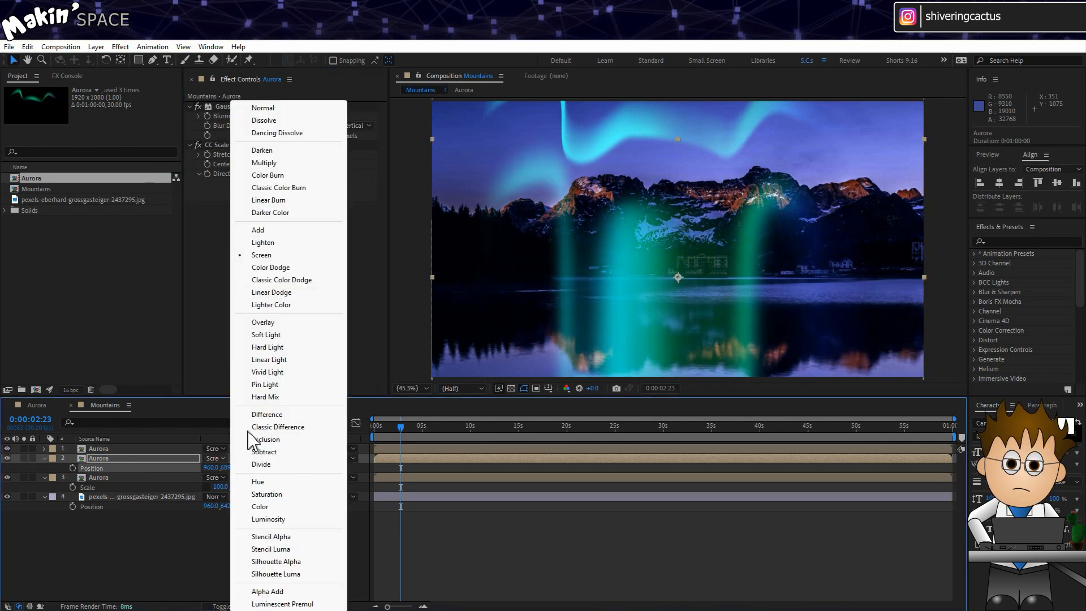
left_click(298, 269)
left_click(195, 555)
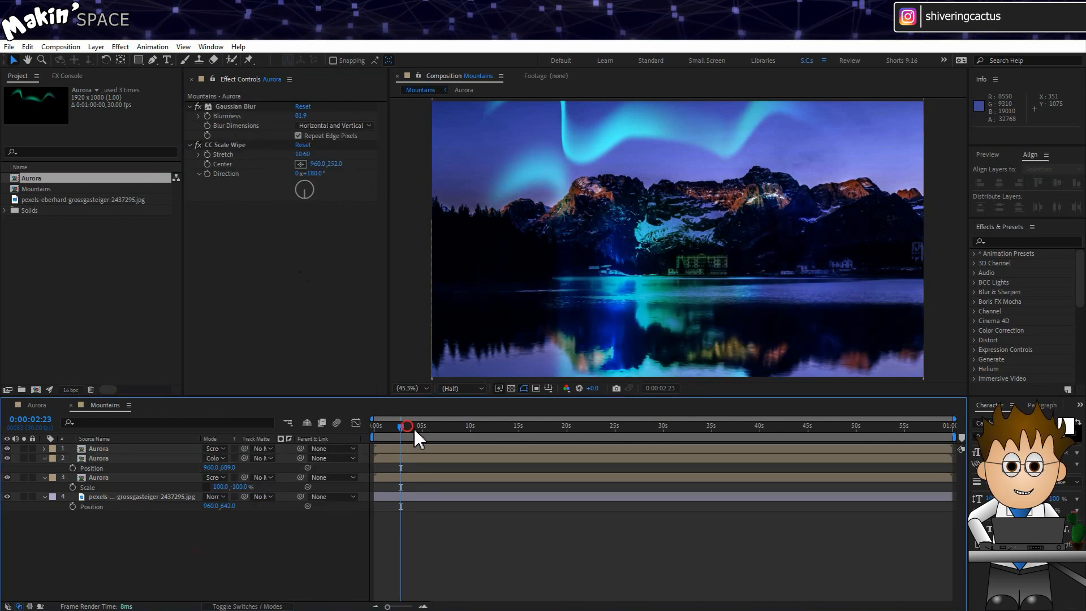
left_click_drag(414, 428, 338, 430)
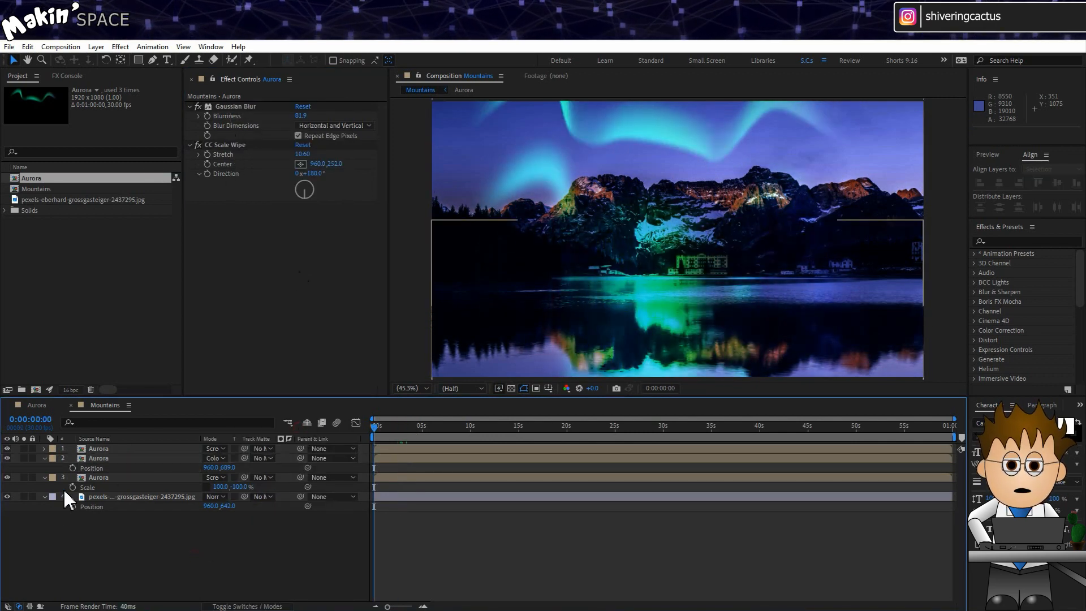
left_click(125, 460)
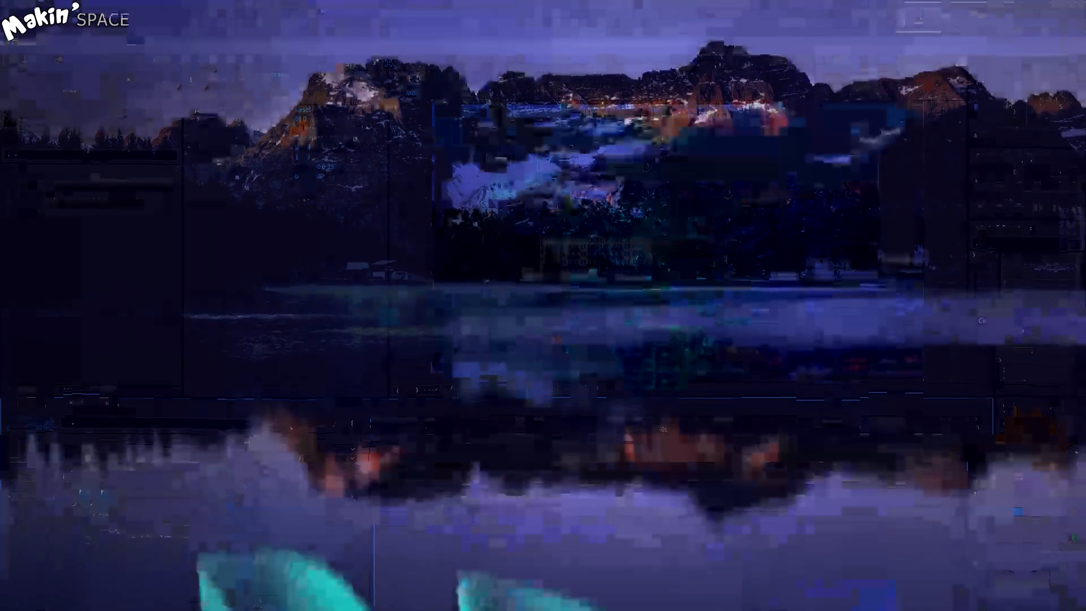